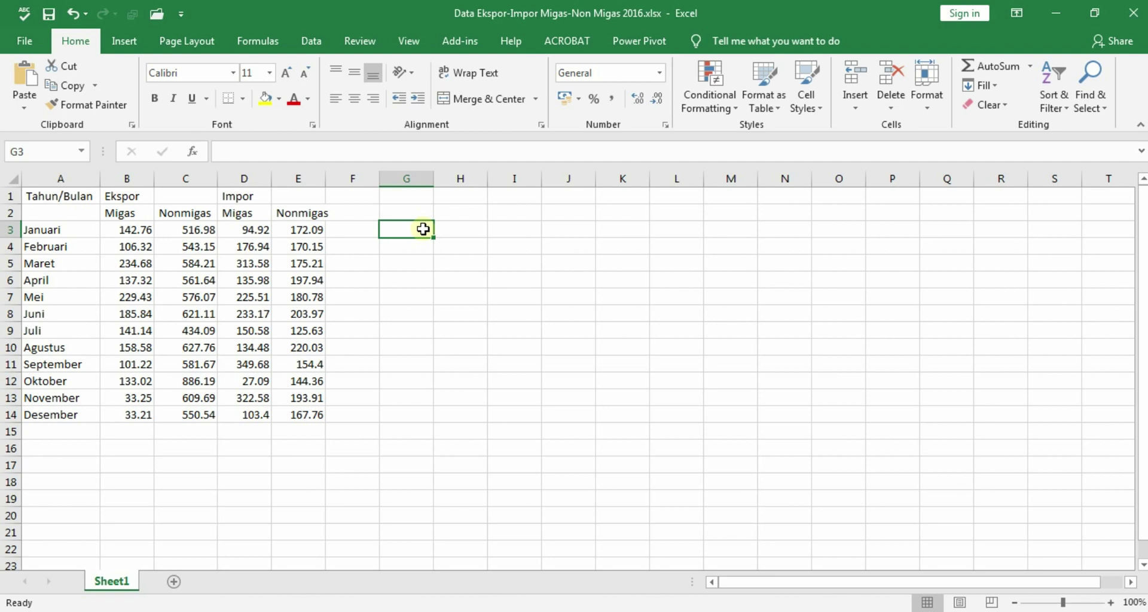
Examine the monthly Ekspor and Impor table in A1:E14, including its header cells and Migas and Nonmigas columns
click(391, 251)
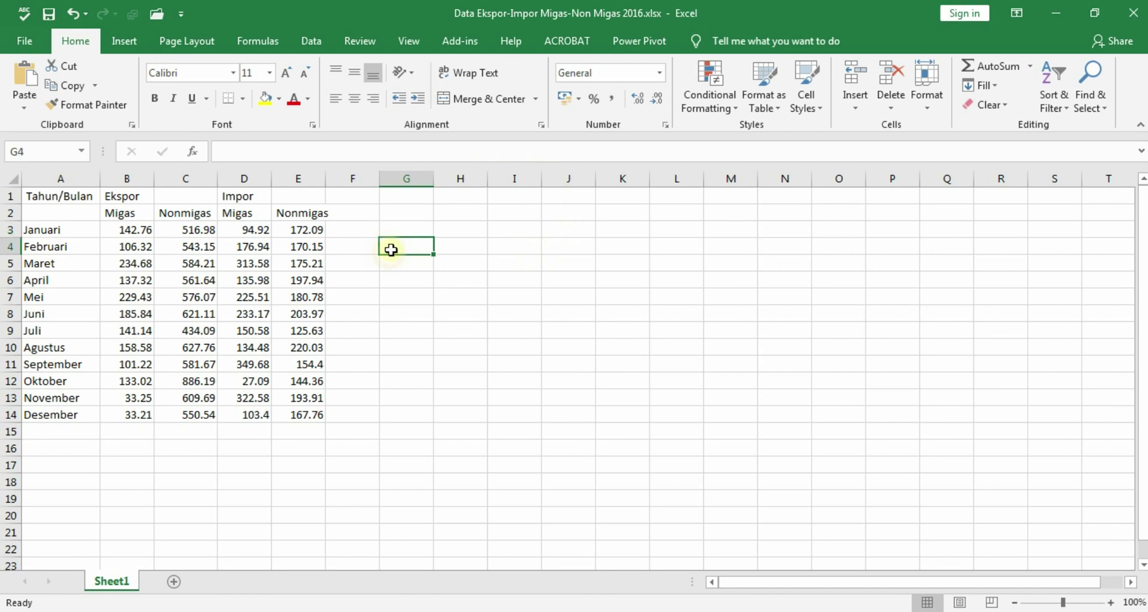
click(416, 234)
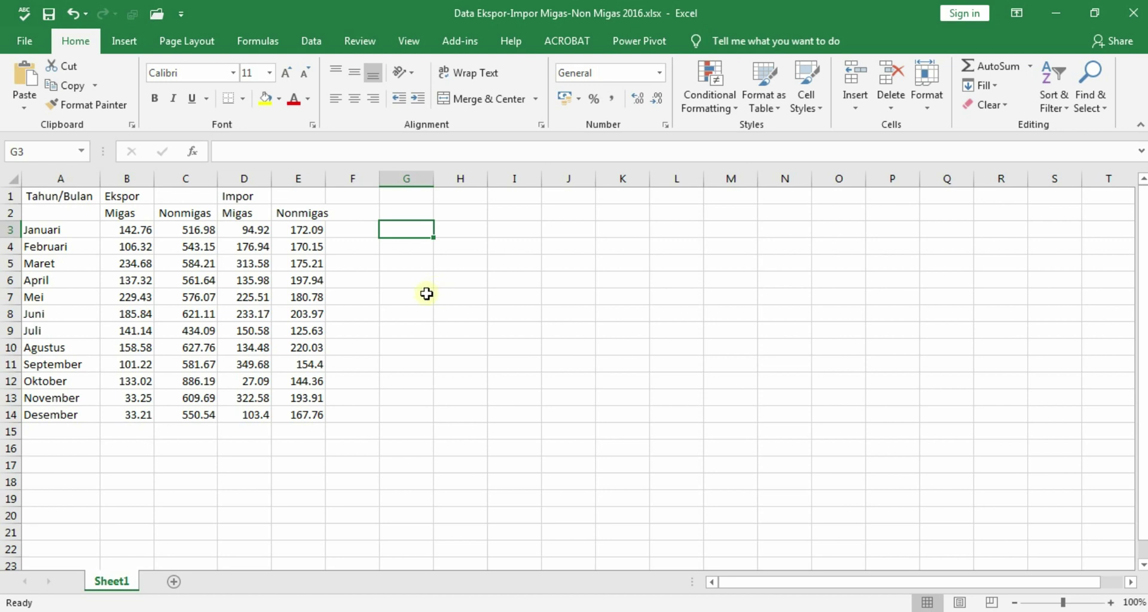
click(83, 229)
click(131, 233)
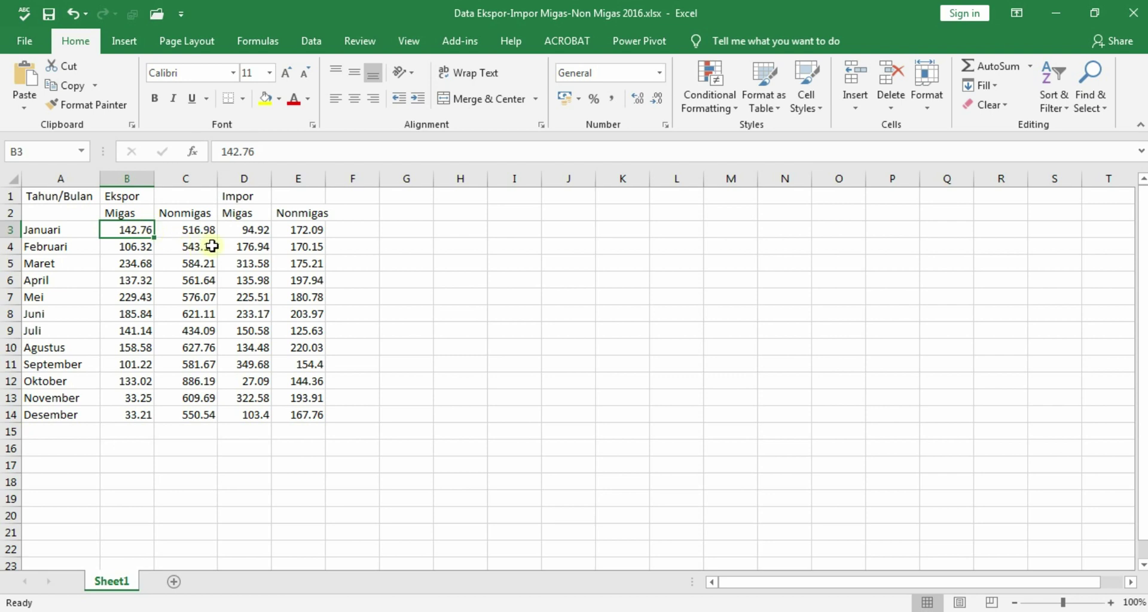
click(359, 236)
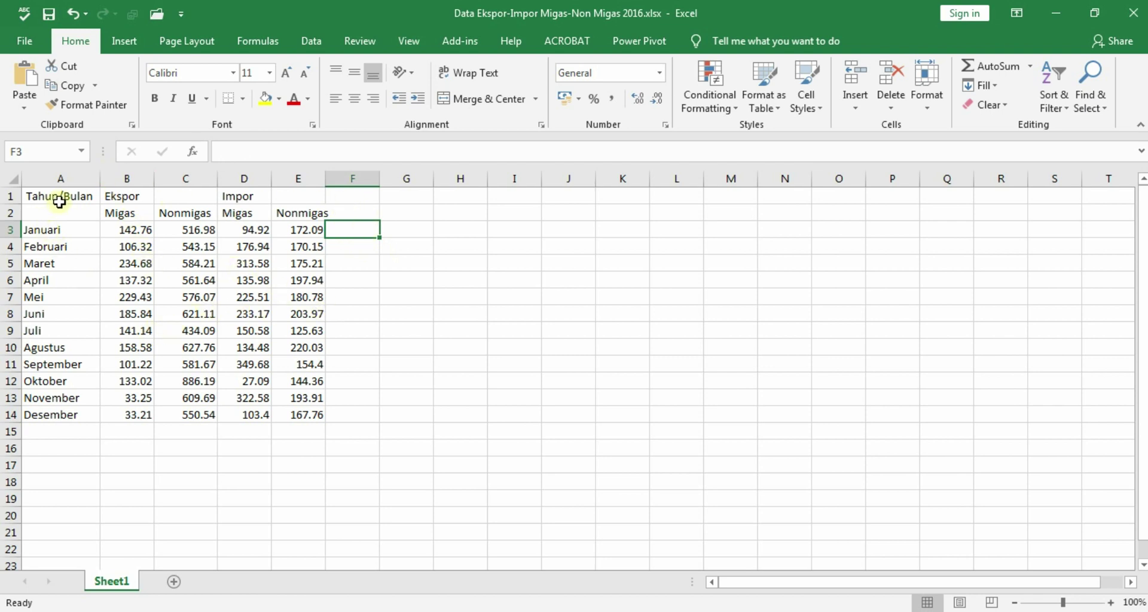
drag(59, 202, 306, 414)
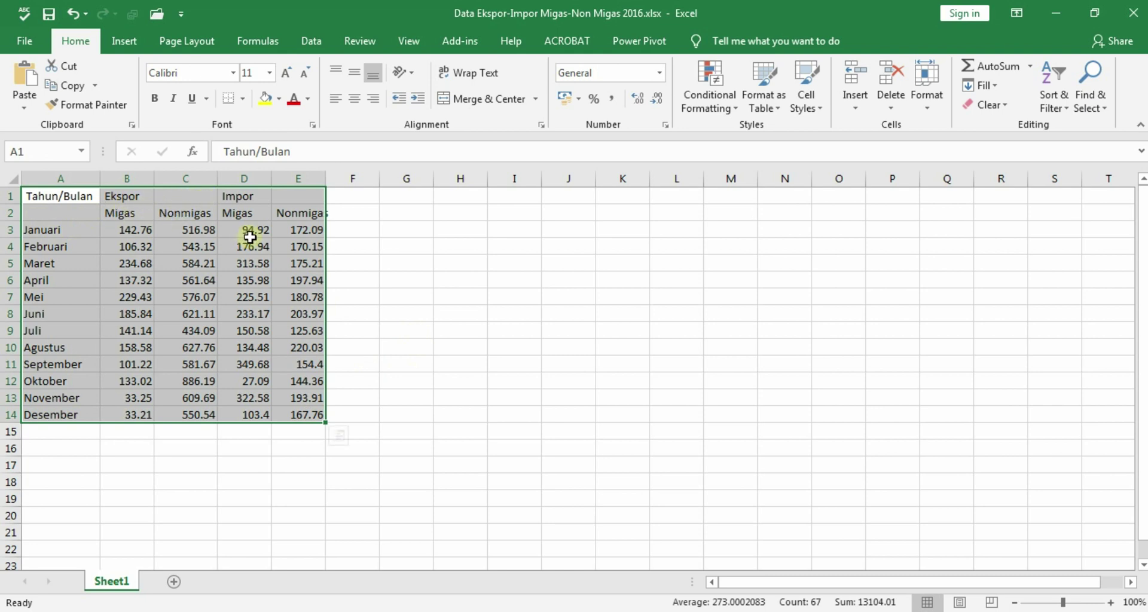
click(117, 202)
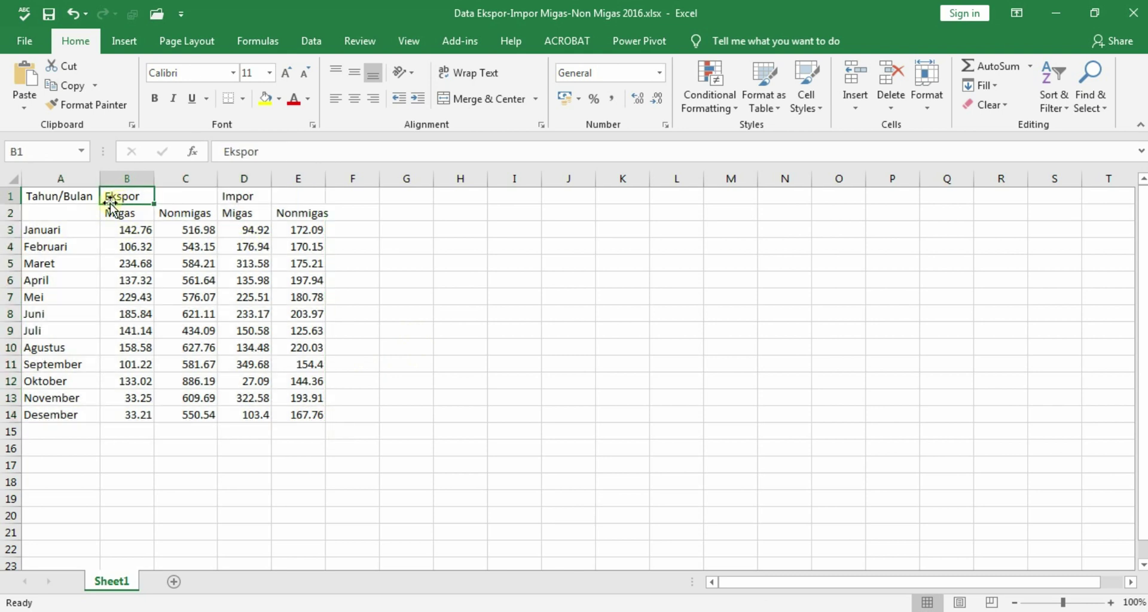
click(76, 194)
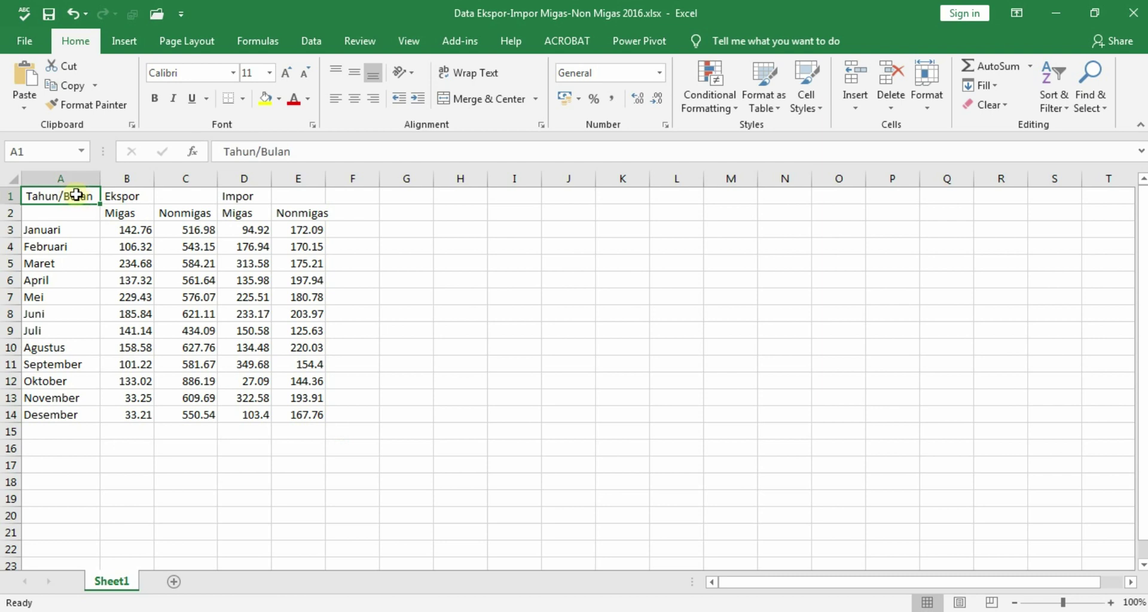
click(128, 201)
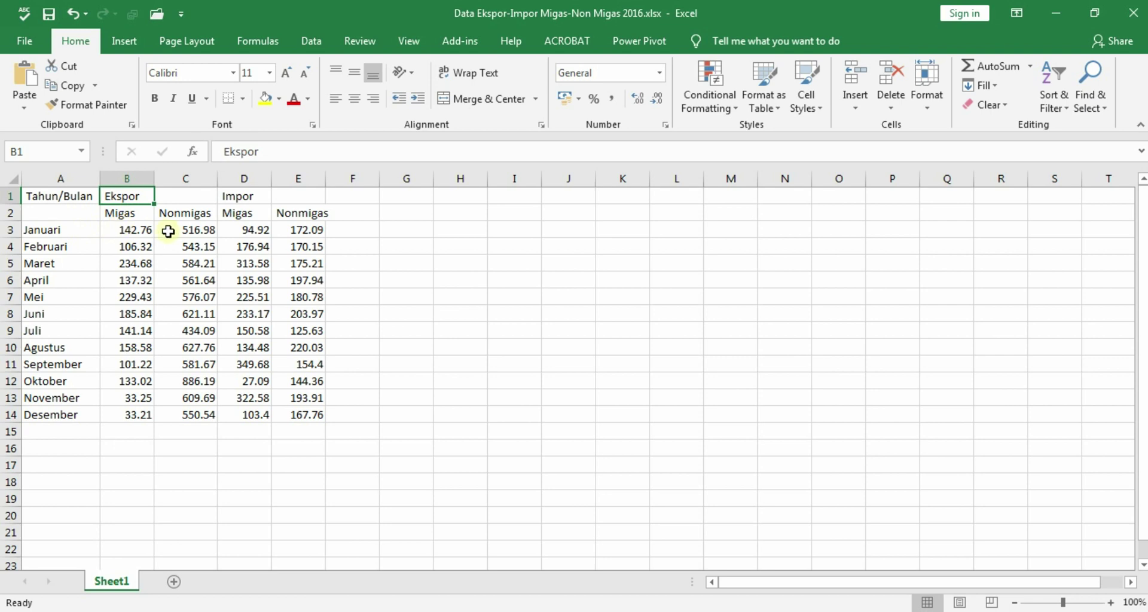
Copy the Ekspor Migas values for Januari through Desember in B3:B14
click(125, 229)
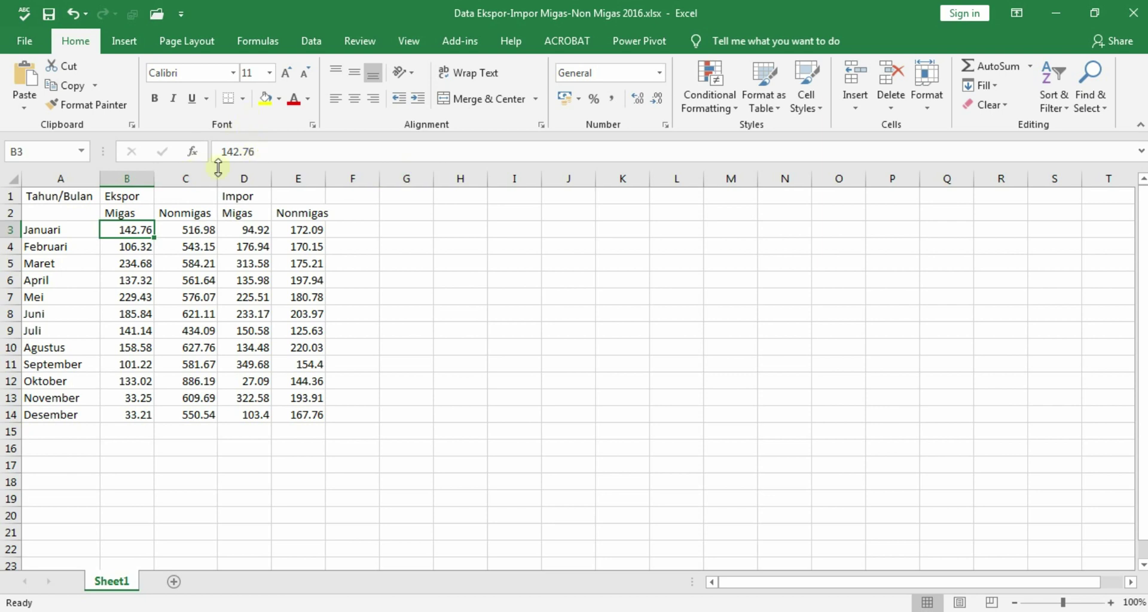
drag(138, 230, 138, 414)
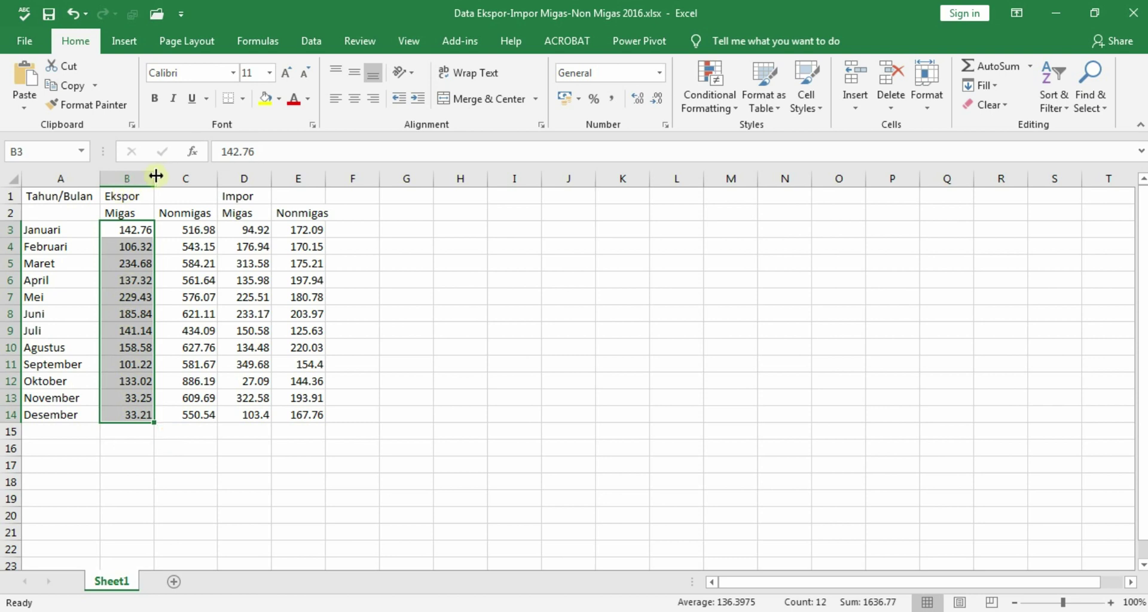
right_click(133, 238)
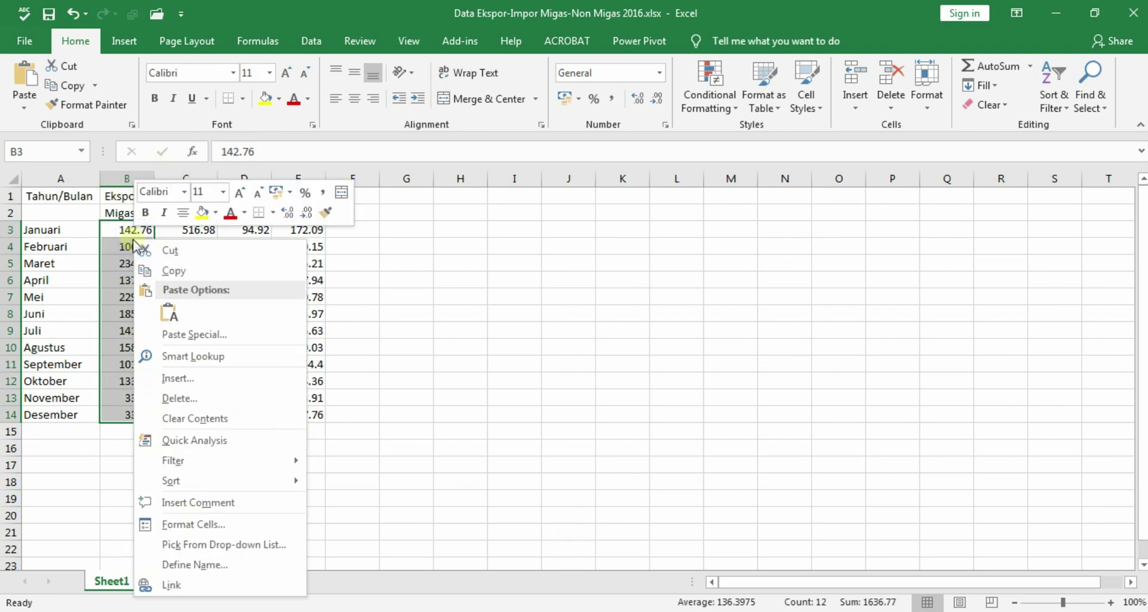
click(180, 275)
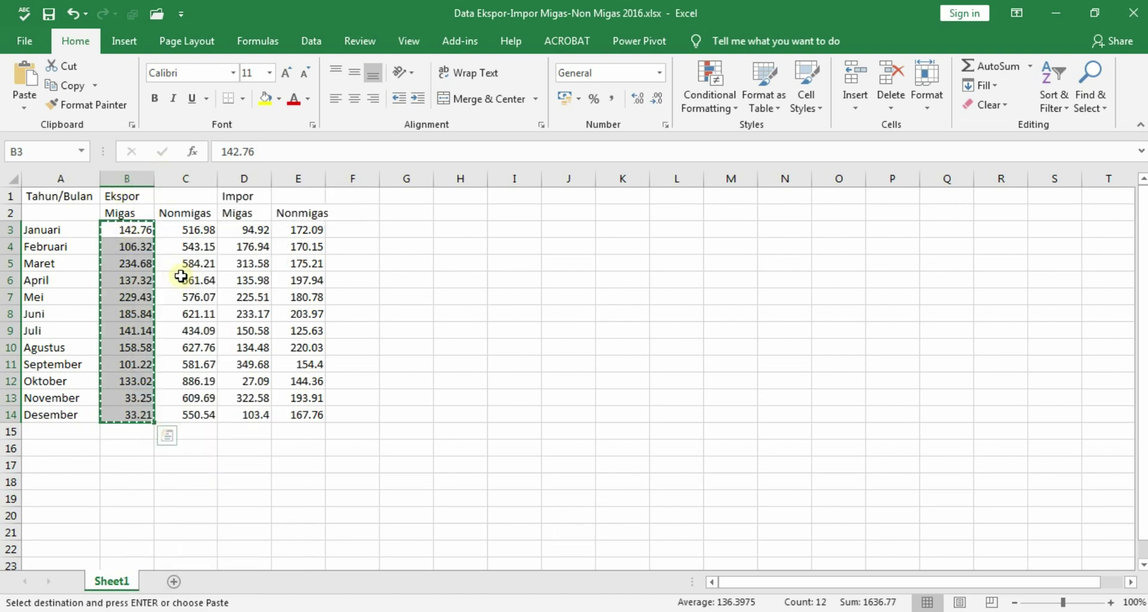
click(181, 230)
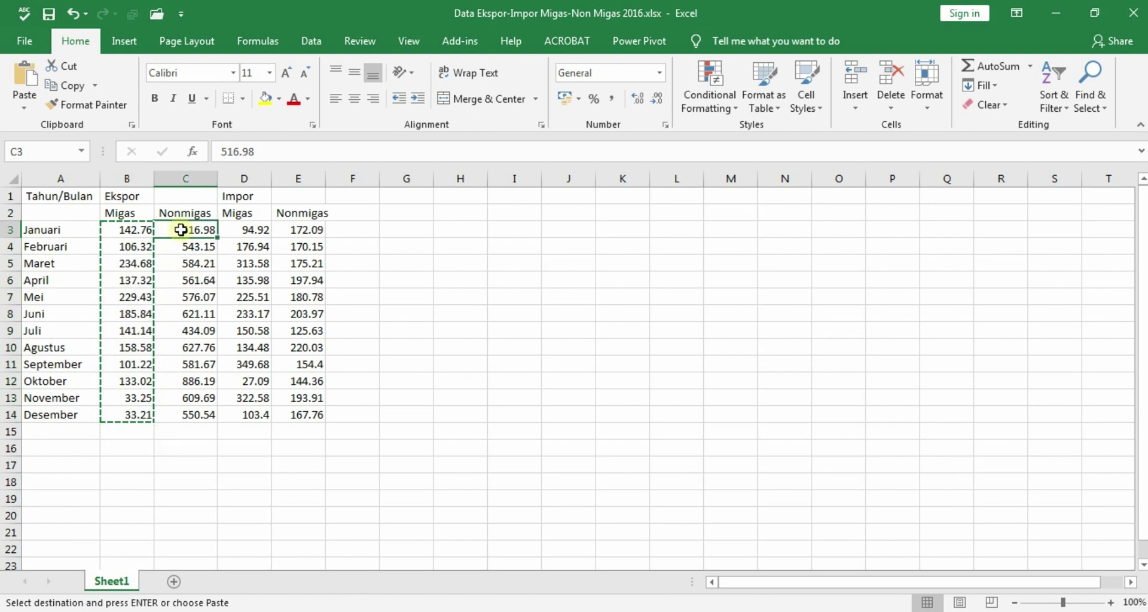
click(133, 231)
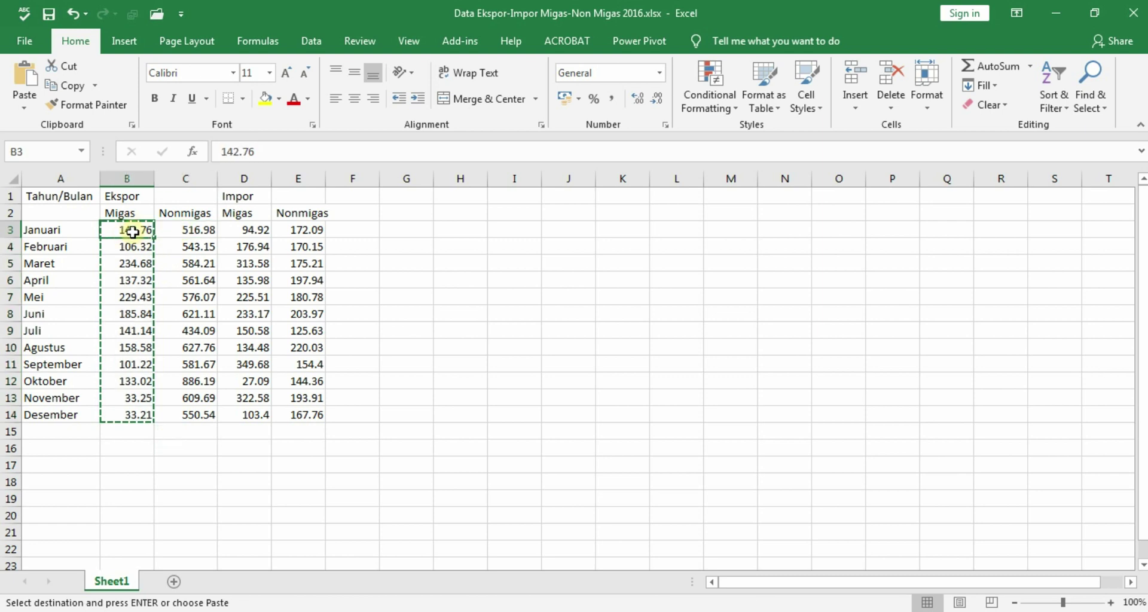
drag(134, 231, 128, 416)
click(125, 247)
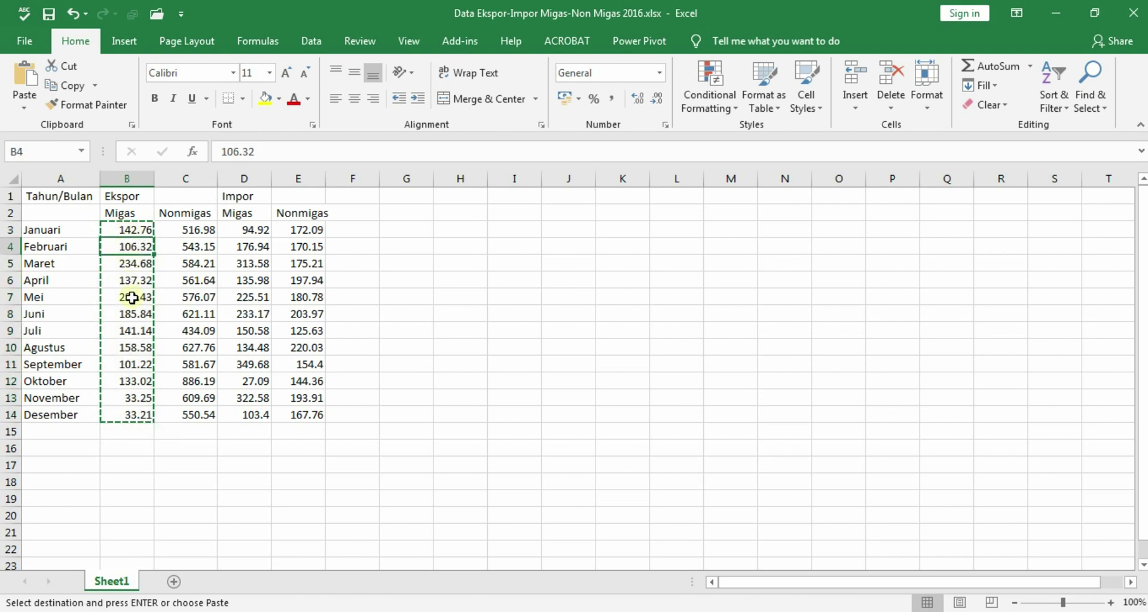
click(131, 297)
click(125, 228)
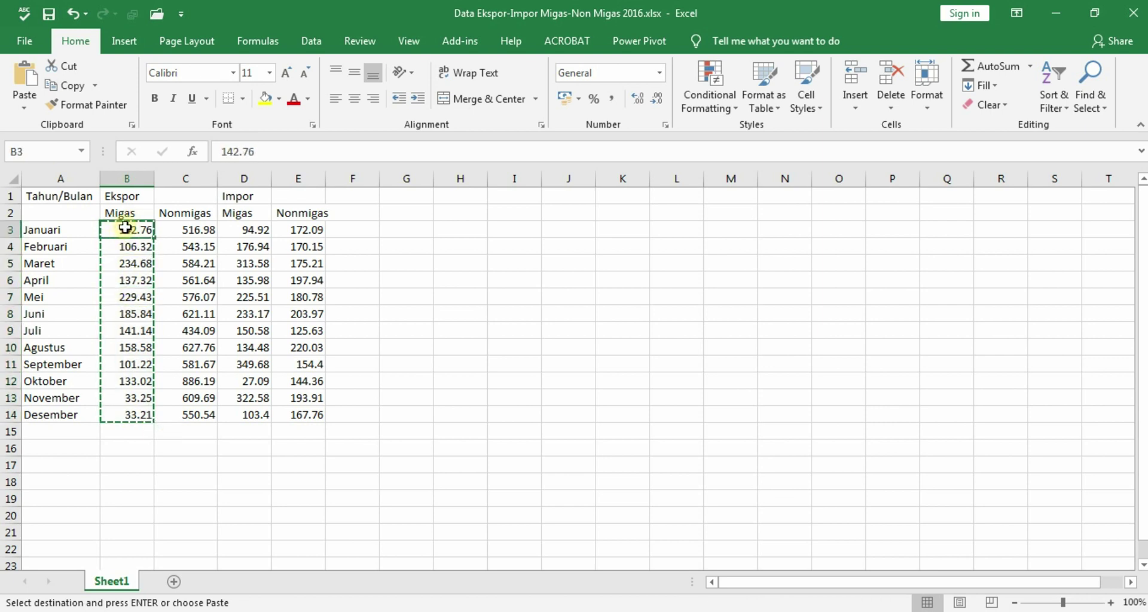
click(133, 280)
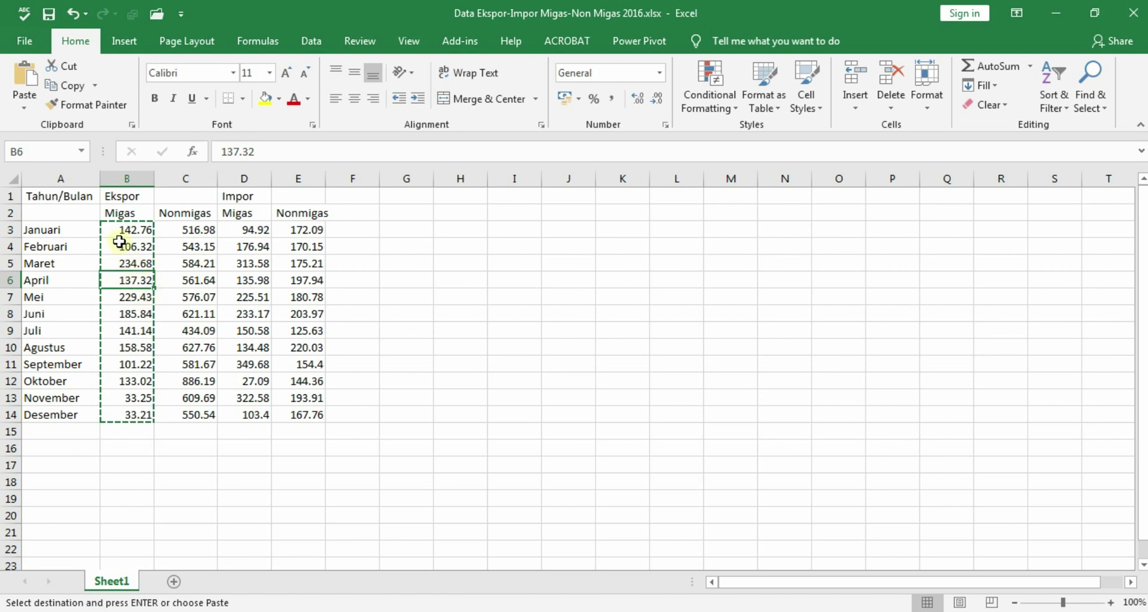
drag(117, 229, 127, 416)
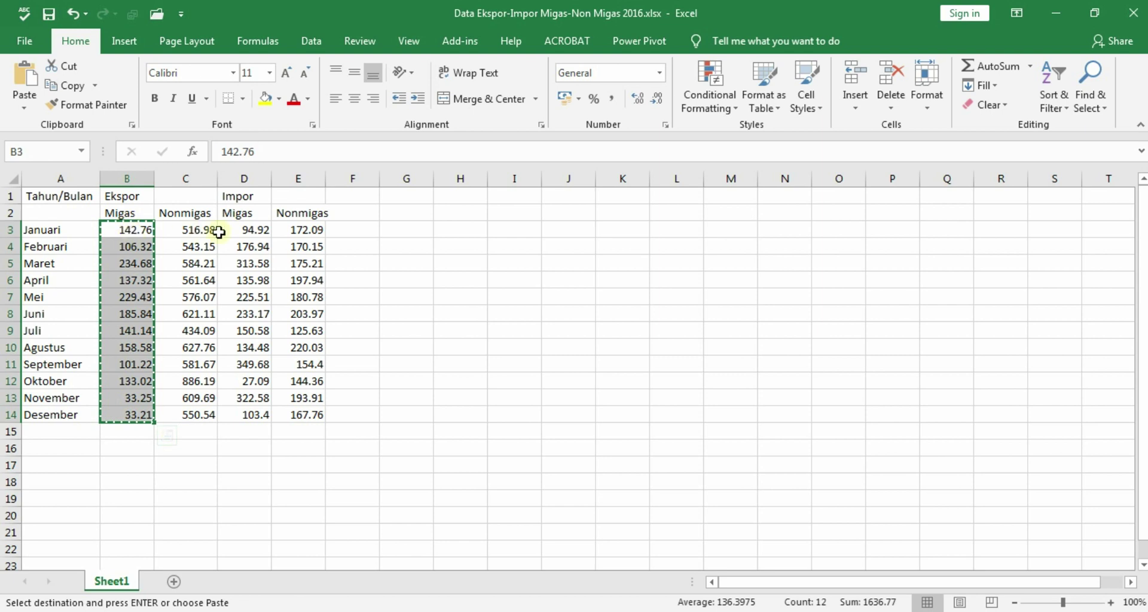
Paste the copied Ekspor Migas values starting at cell G3 with the standard Paste option
click(414, 231)
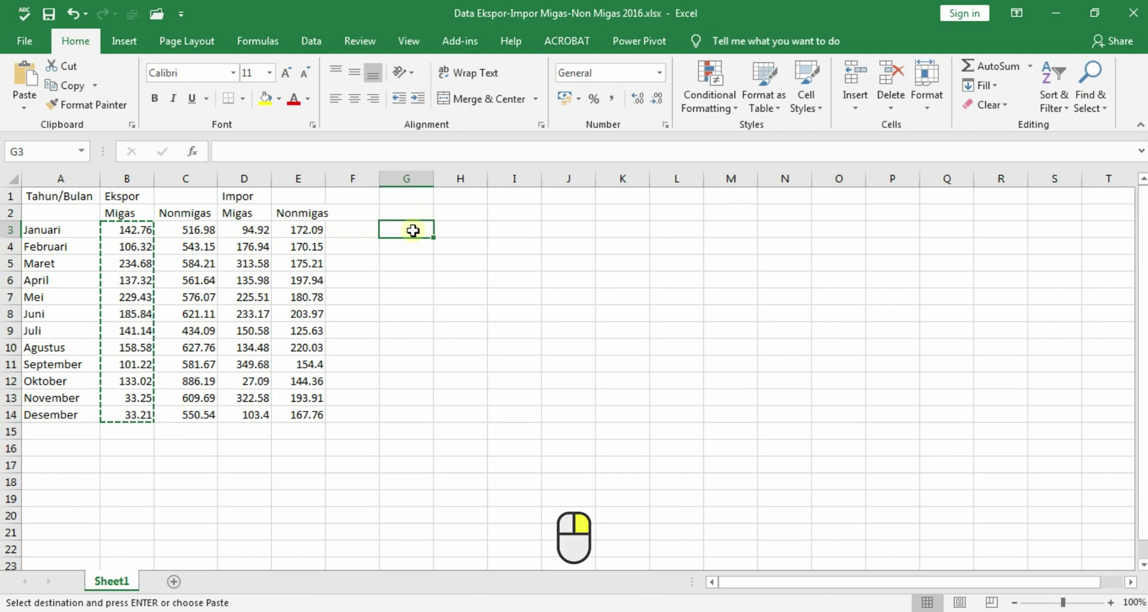
right_click(412, 232)
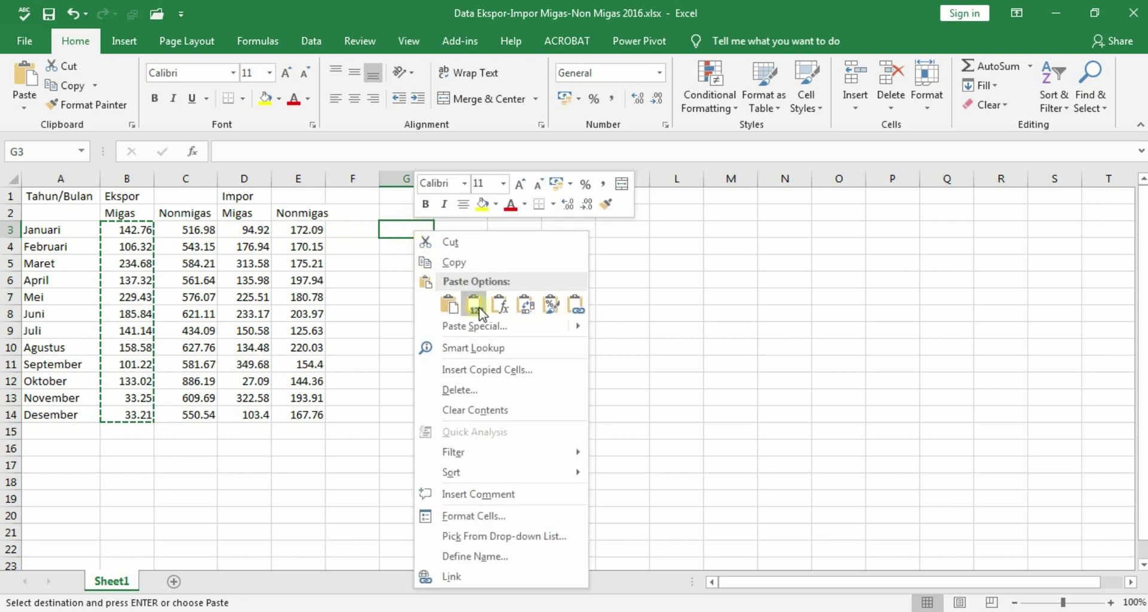
click(448, 305)
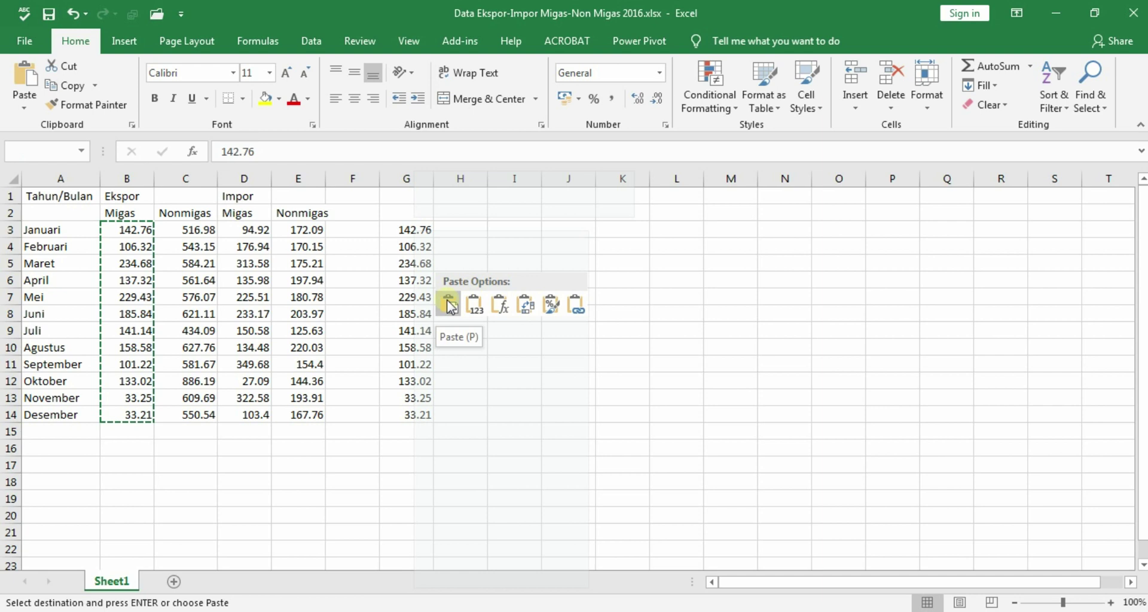
click(448, 305)
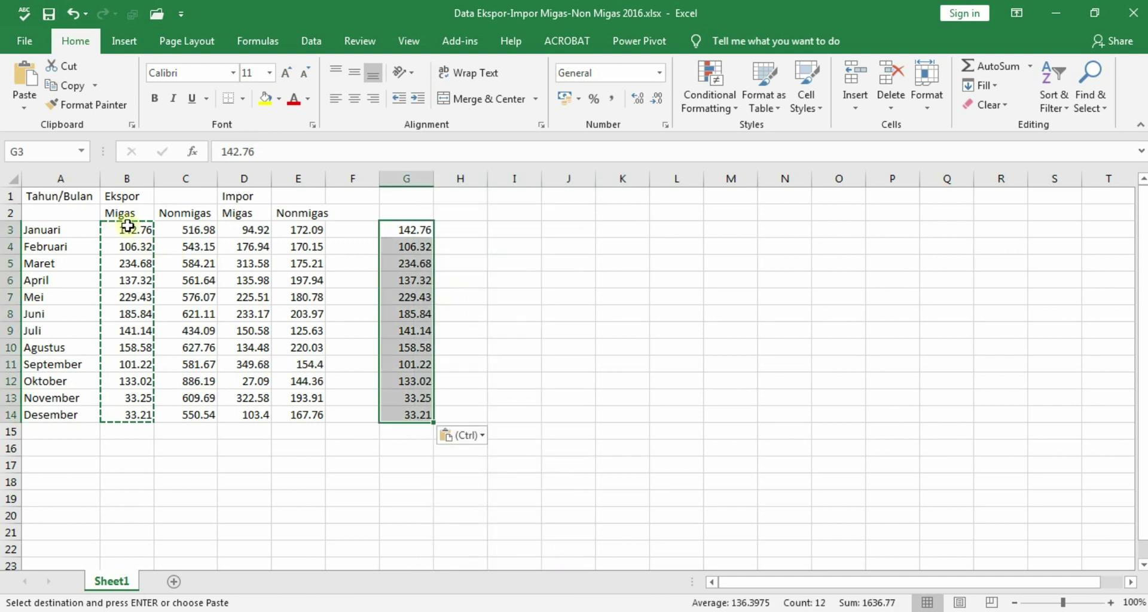
Copy the Ekspor Migas values in B3:B14 again and paste them starting at cell H3
drag(128, 226, 126, 410)
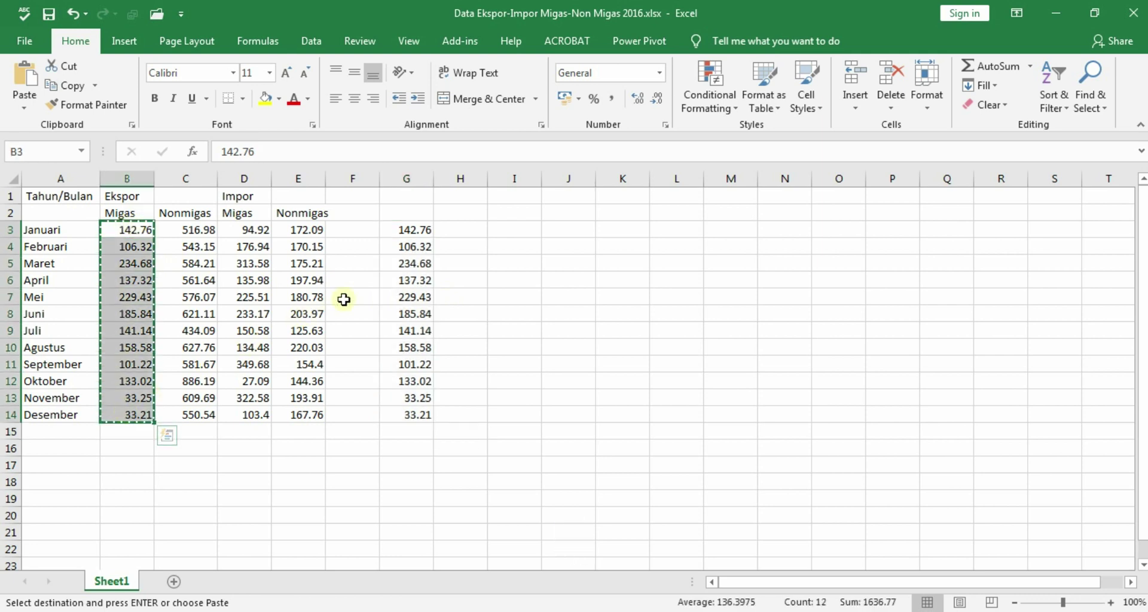
key(ctrl+c)
click(476, 227)
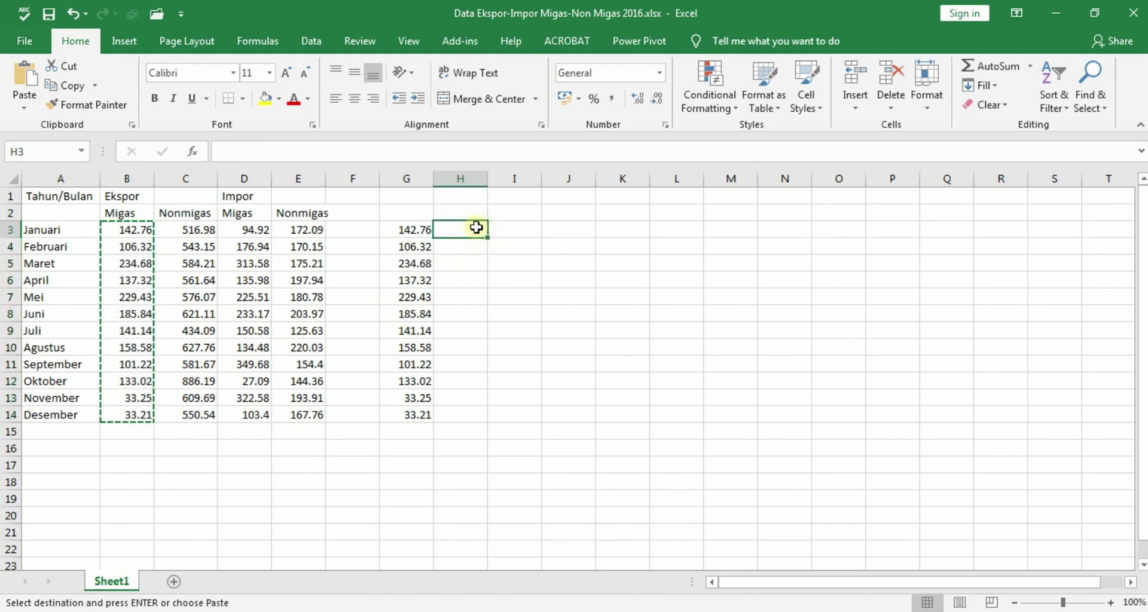
key(ctrl+v)
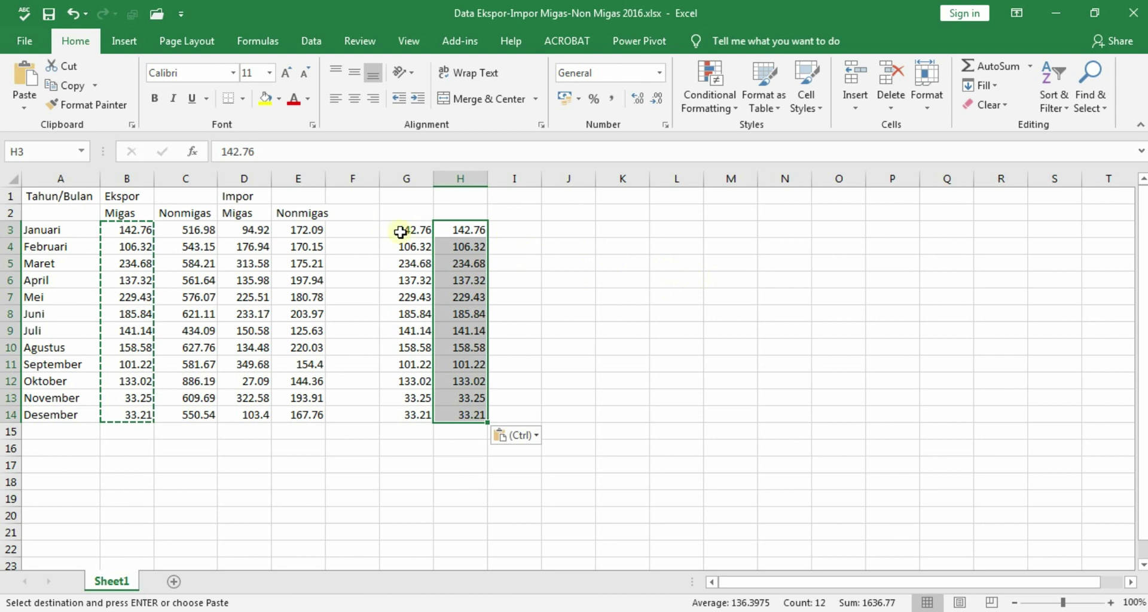
drag(413, 229, 459, 413)
click(528, 242)
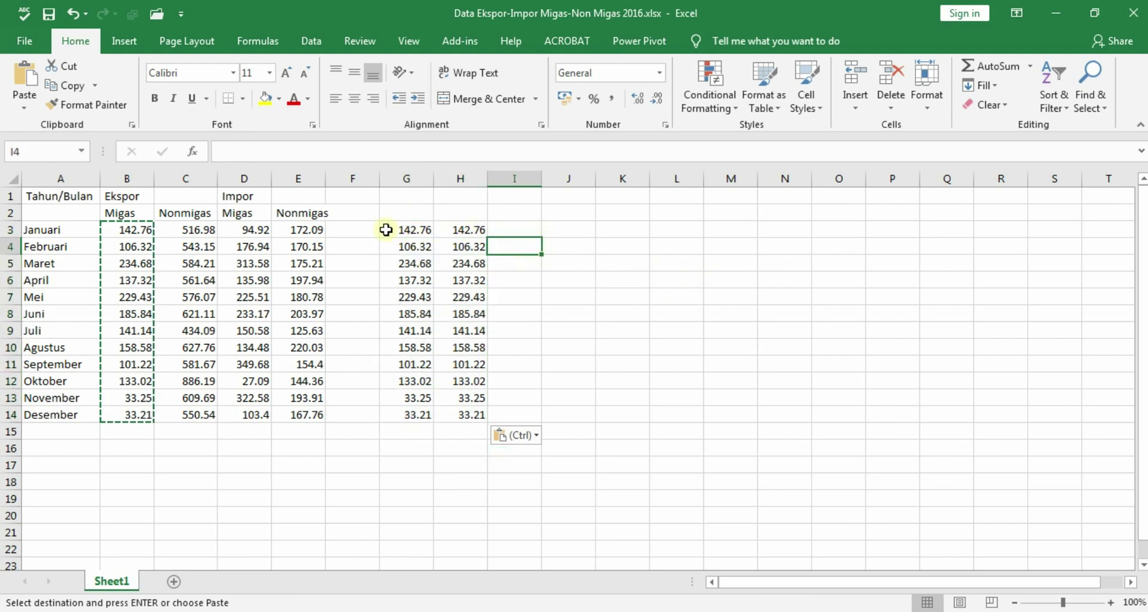
drag(408, 227, 473, 409)
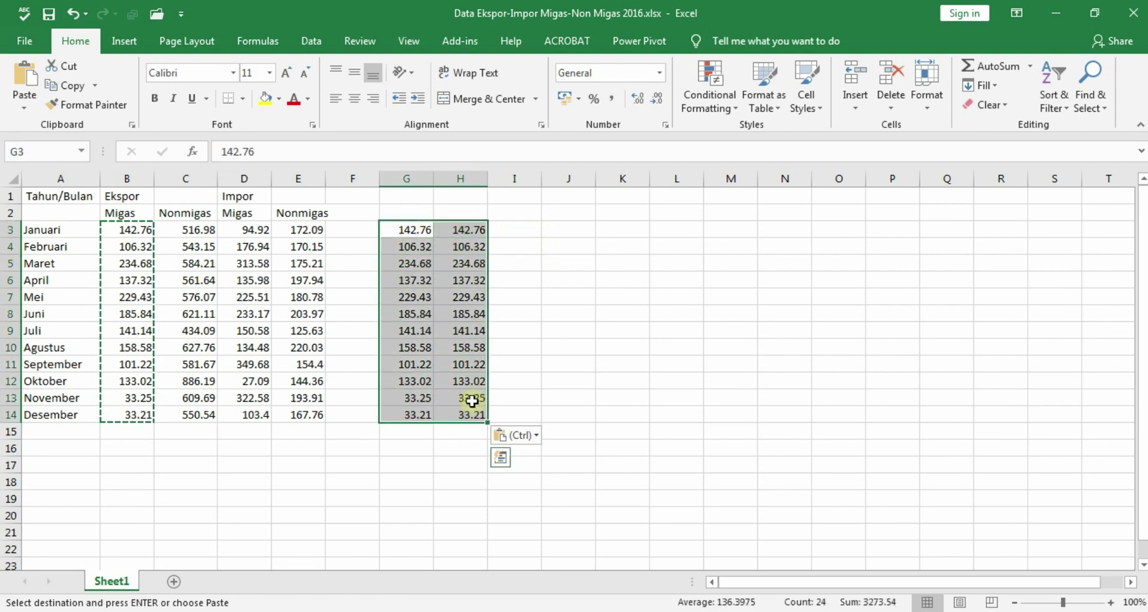
click(512, 227)
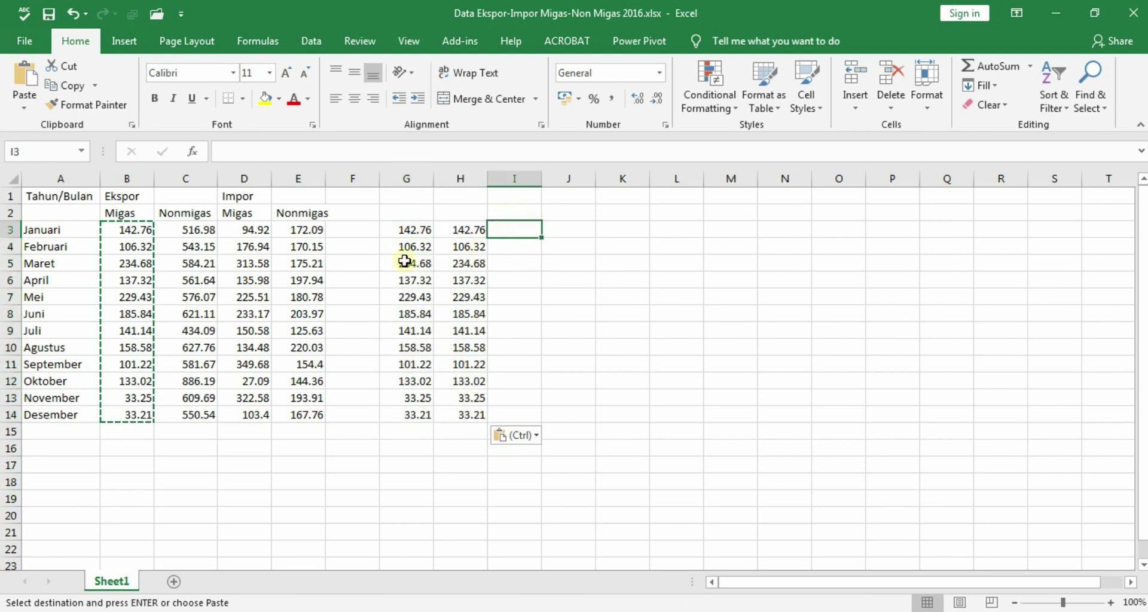
click(134, 229)
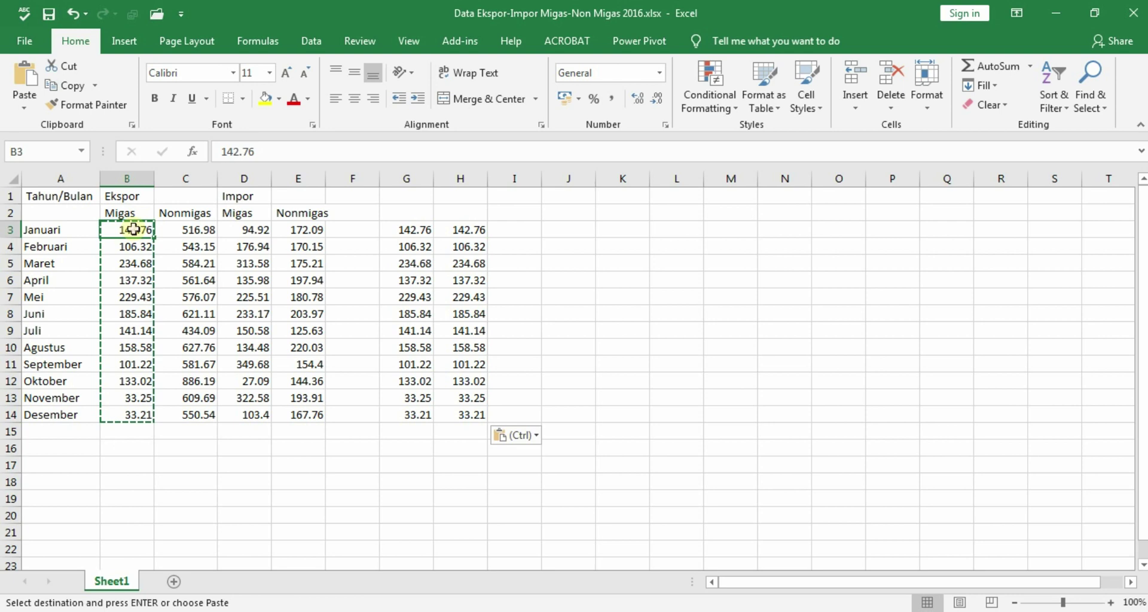
drag(133, 229, 133, 414)
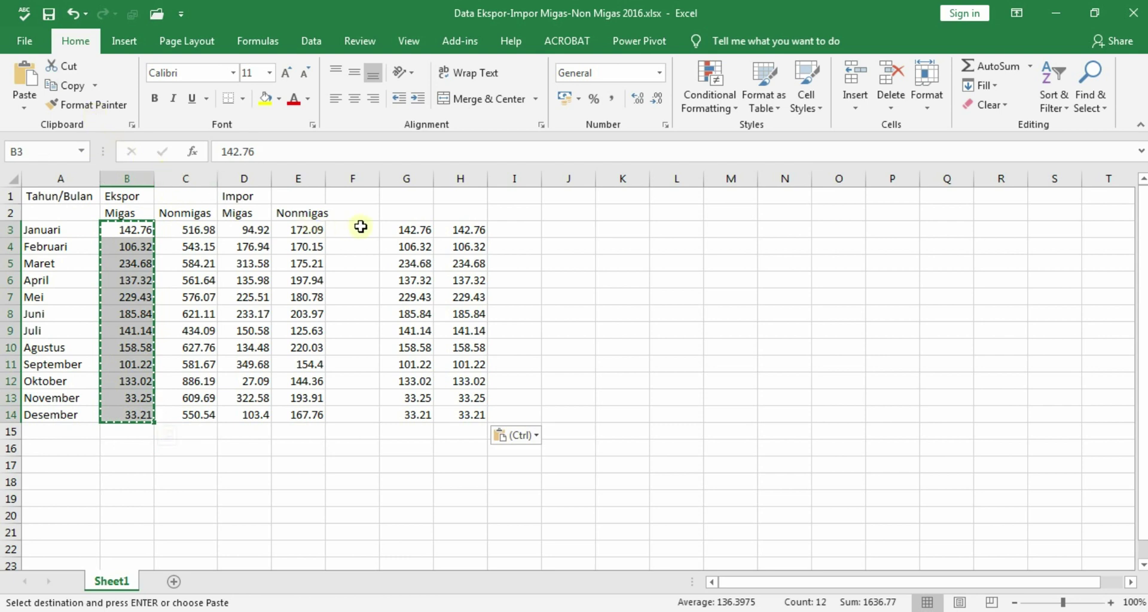
key(ctrl)
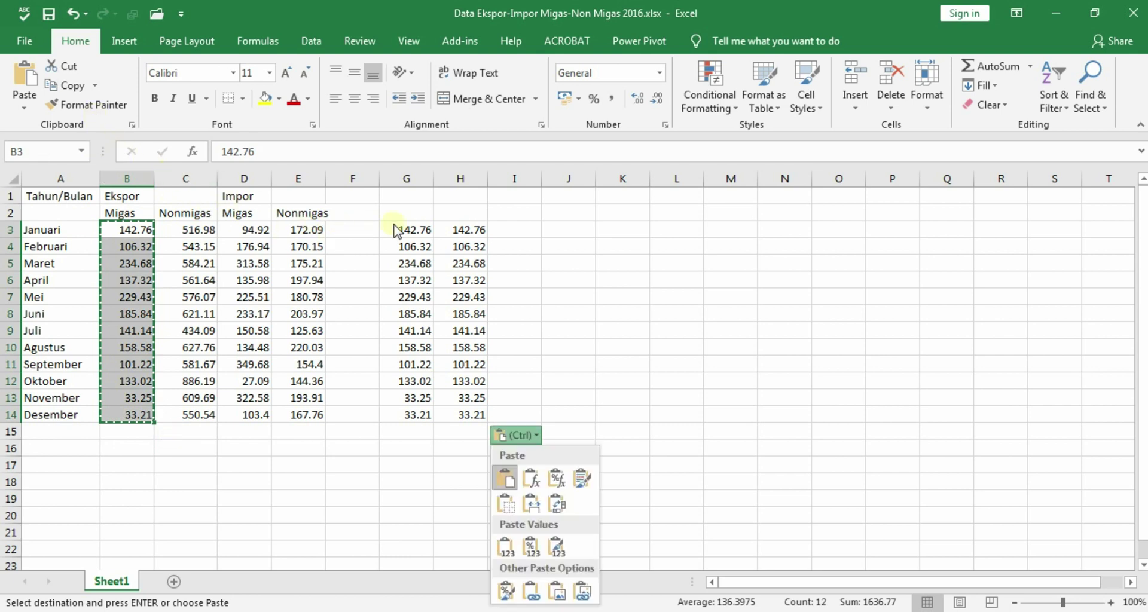
key(ctrl)
Paste the Ekspor Migas range B3:B14 as linked cells starting at J3, using Paste Link
drag(138, 236, 142, 407)
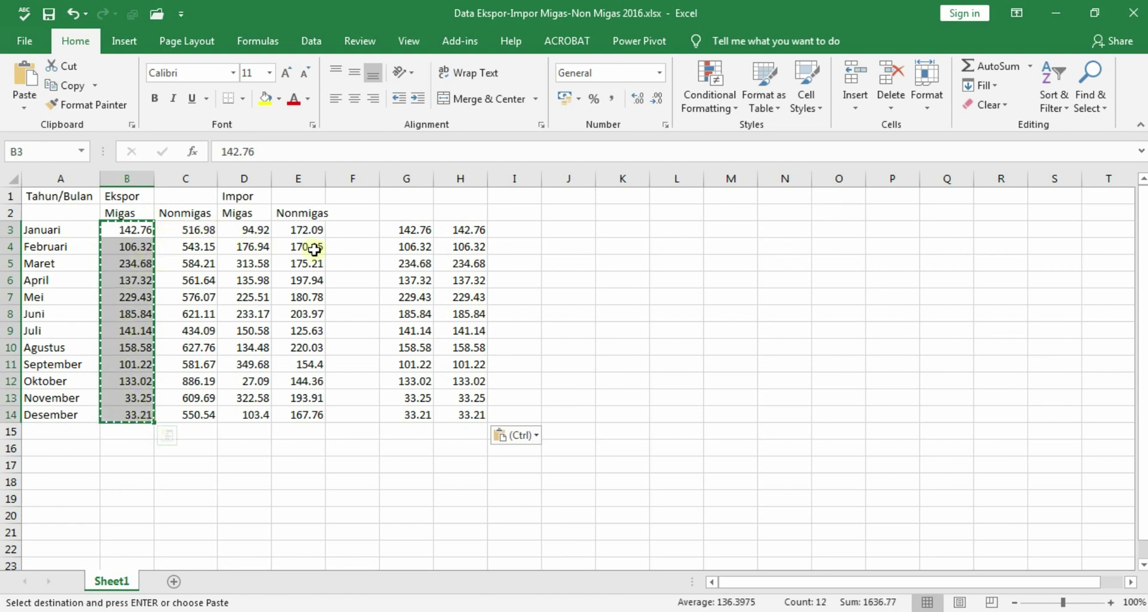
drag(130, 226, 134, 405)
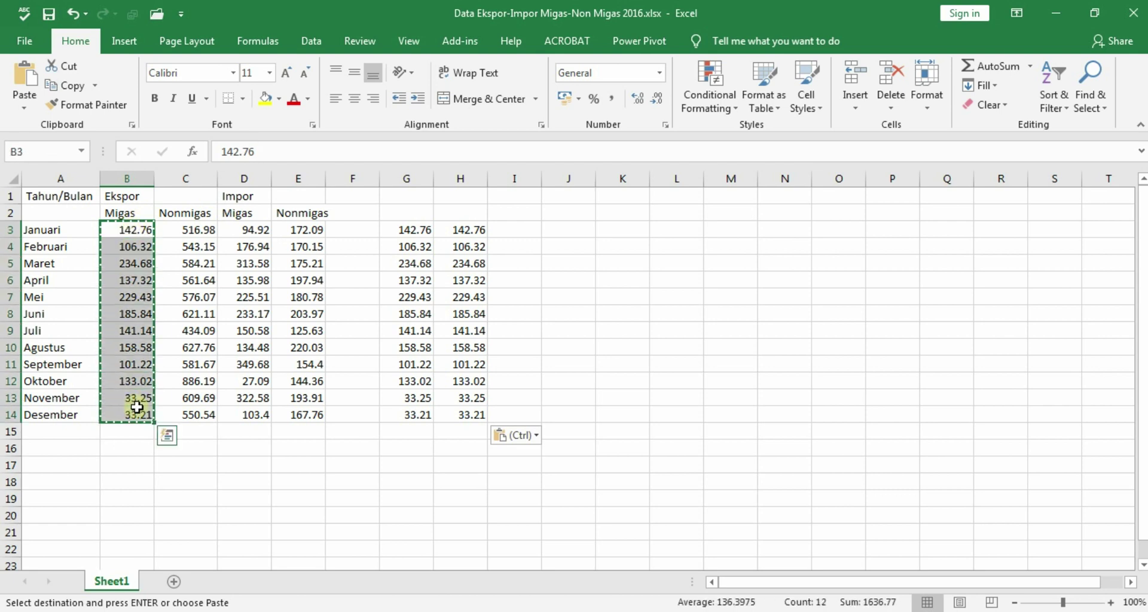
right_click(562, 230)
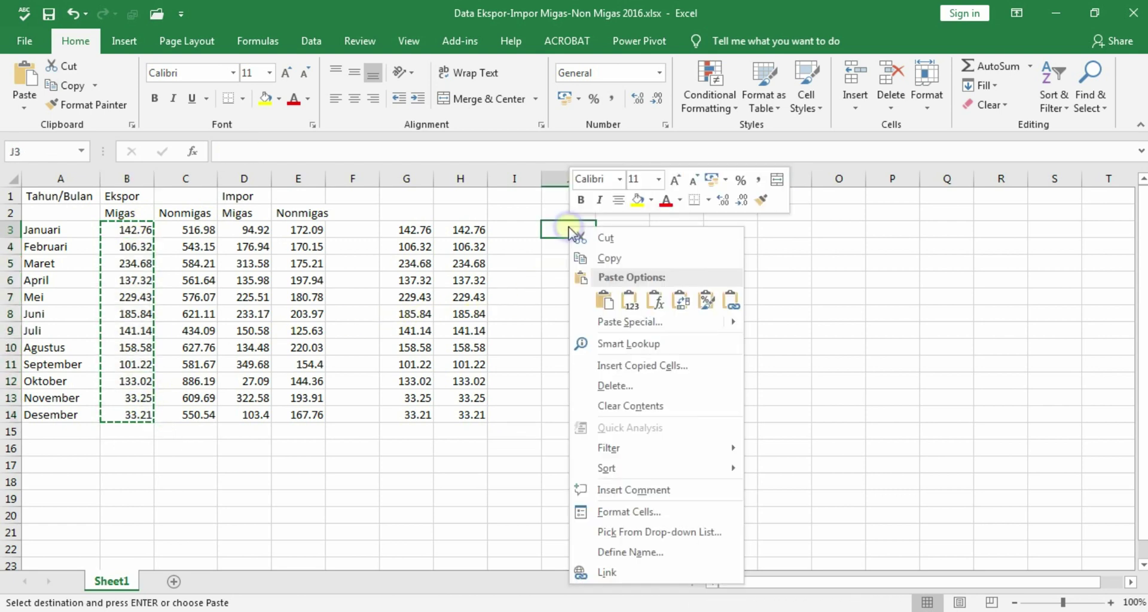
click(730, 301)
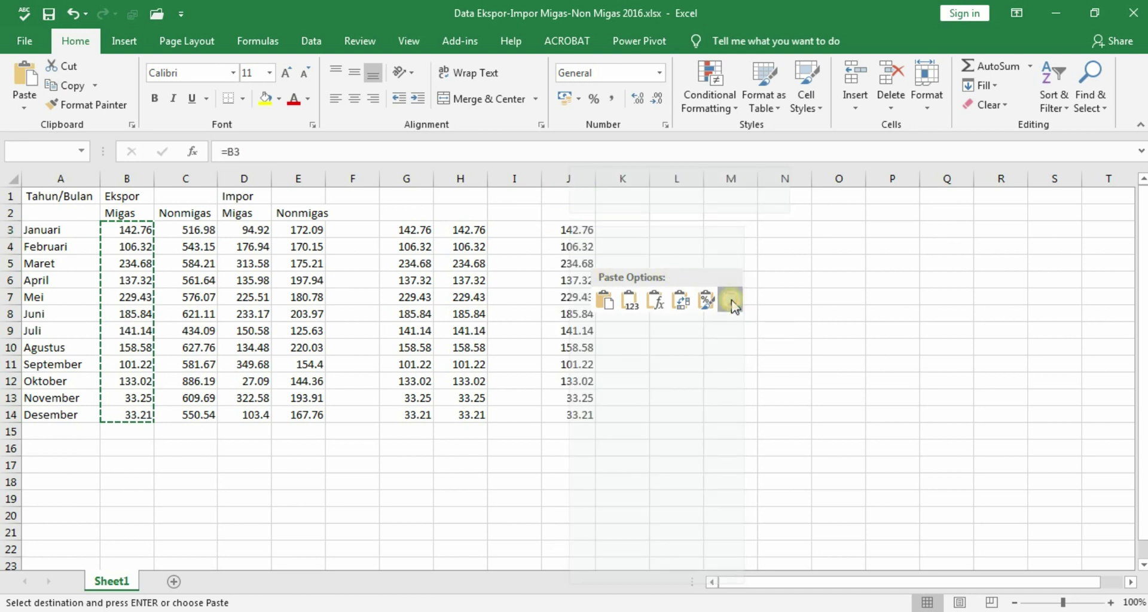
Apply Paste Link to the copied Ekspor Migas values at J3 and check the first linked cells against source cell B3
click(730, 301)
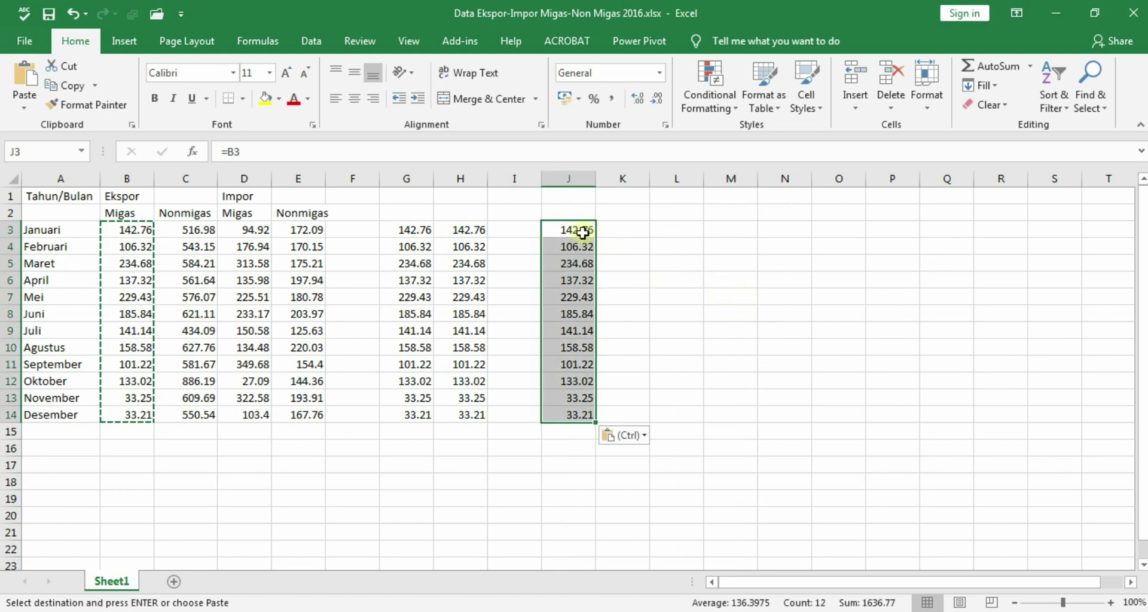
click(583, 231)
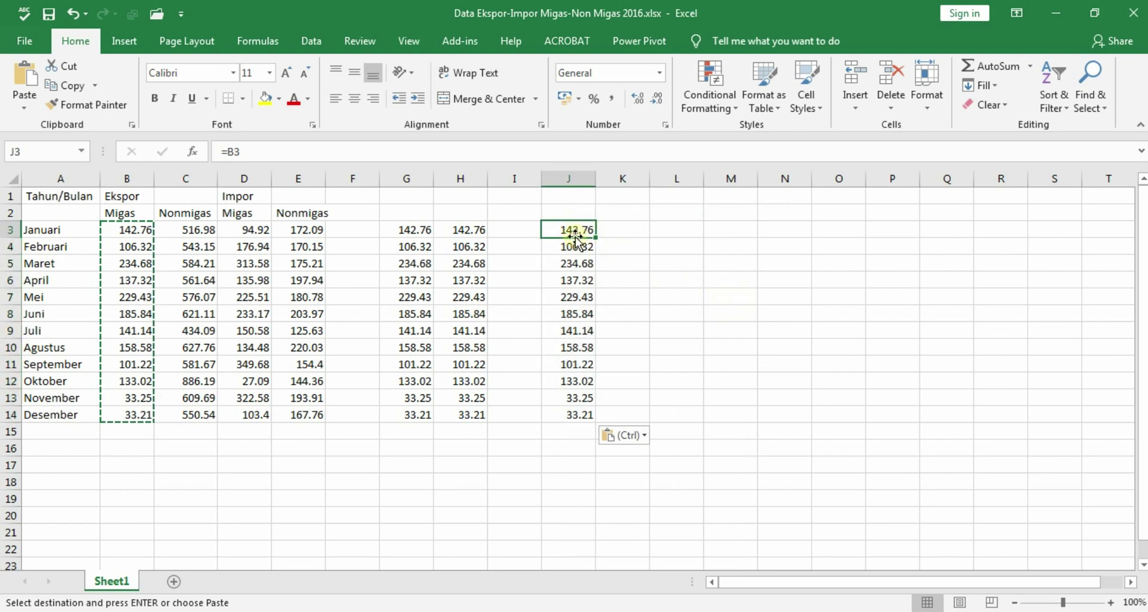
click(582, 245)
click(583, 230)
click(127, 231)
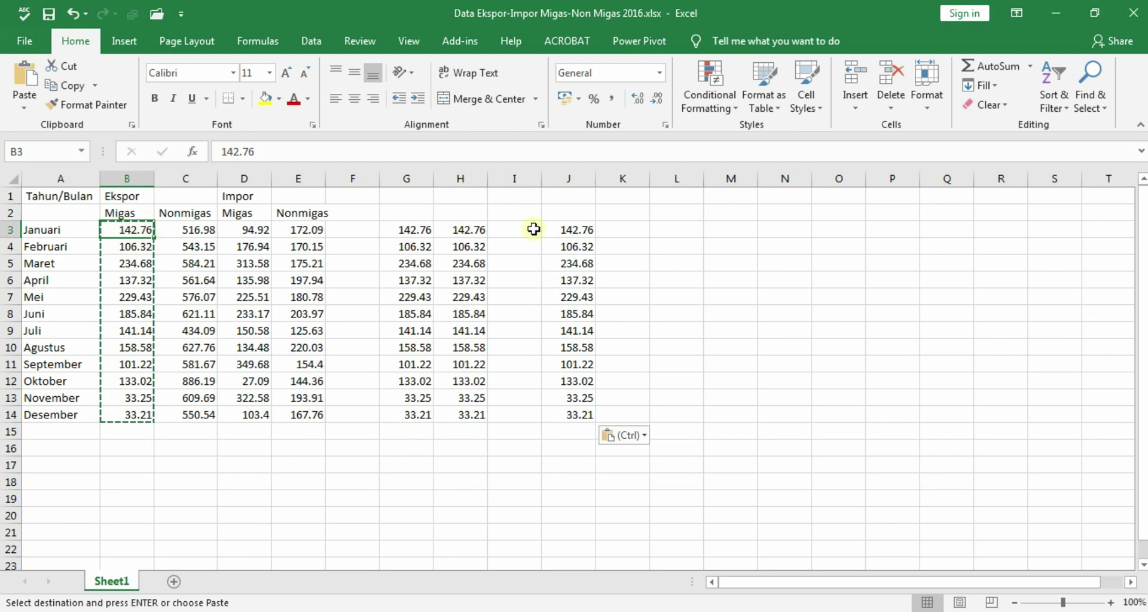
click(577, 231)
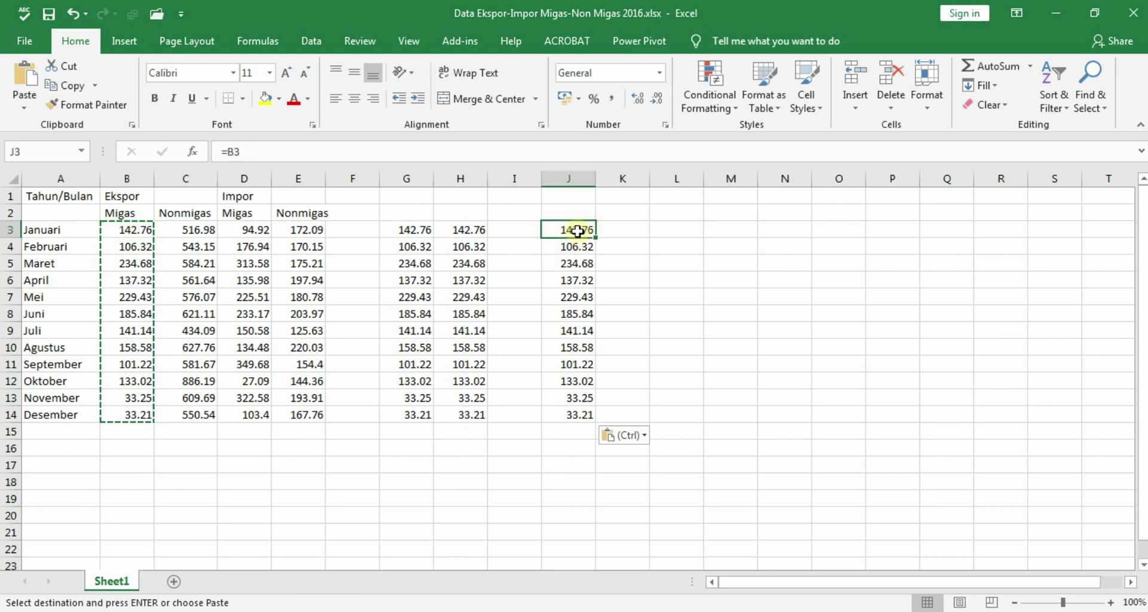
Examine the link formulas in the pasted cells down to J14 and compare J3 with its source B3
click(576, 247)
click(576, 271)
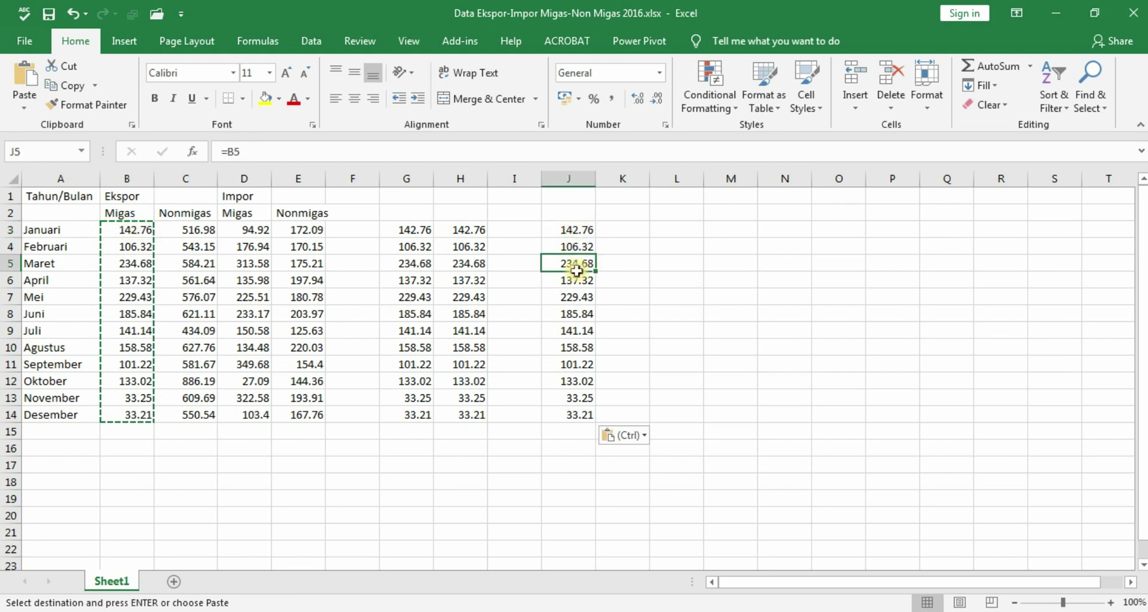
click(577, 315)
click(578, 383)
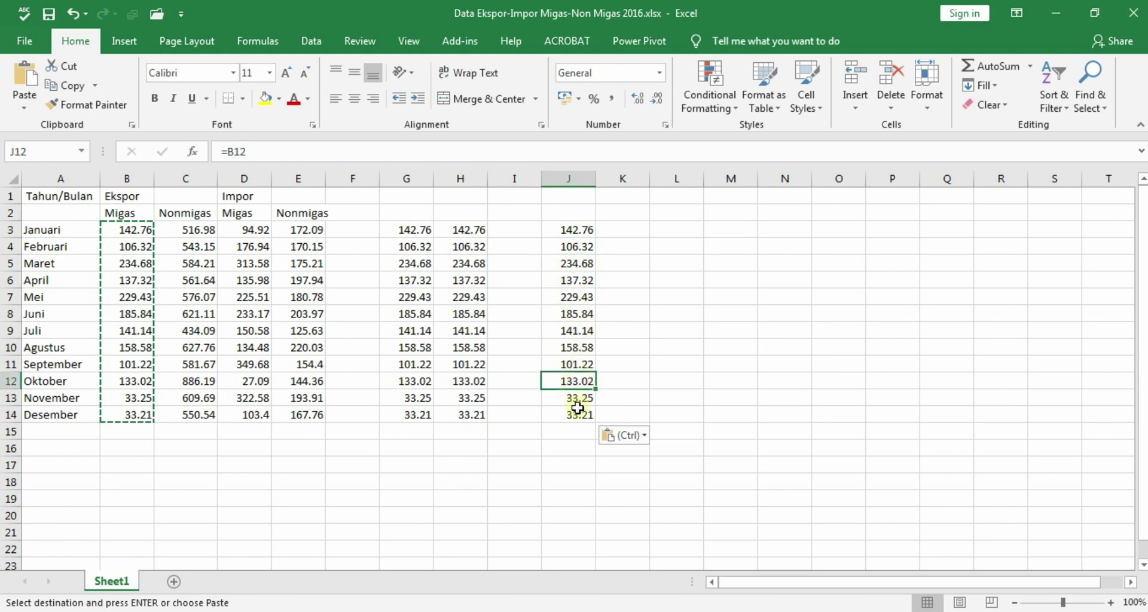
click(578, 414)
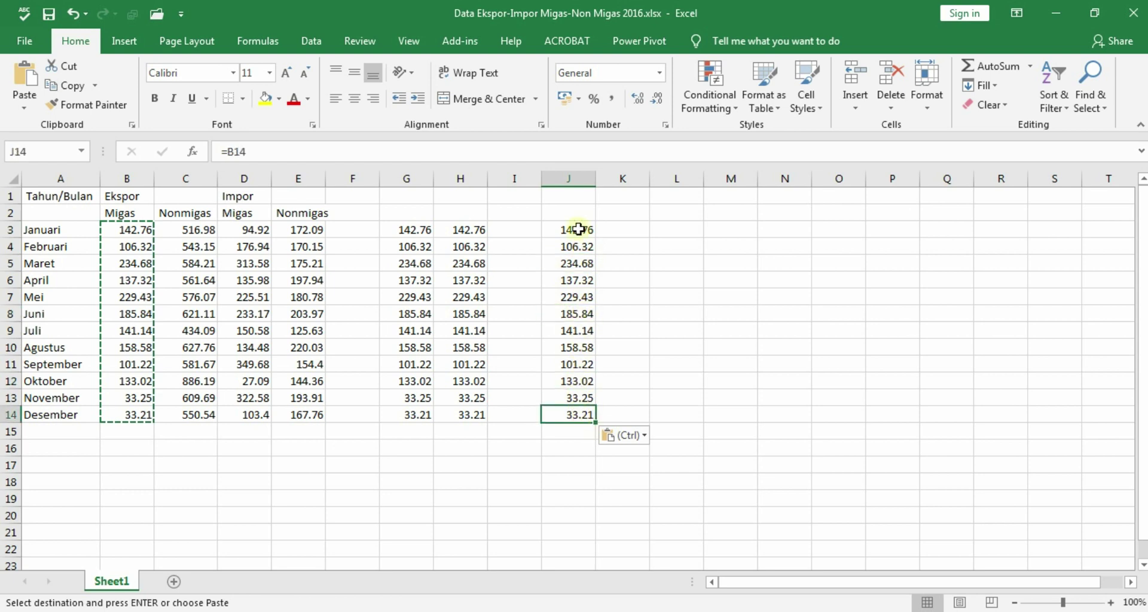
drag(578, 228, 578, 417)
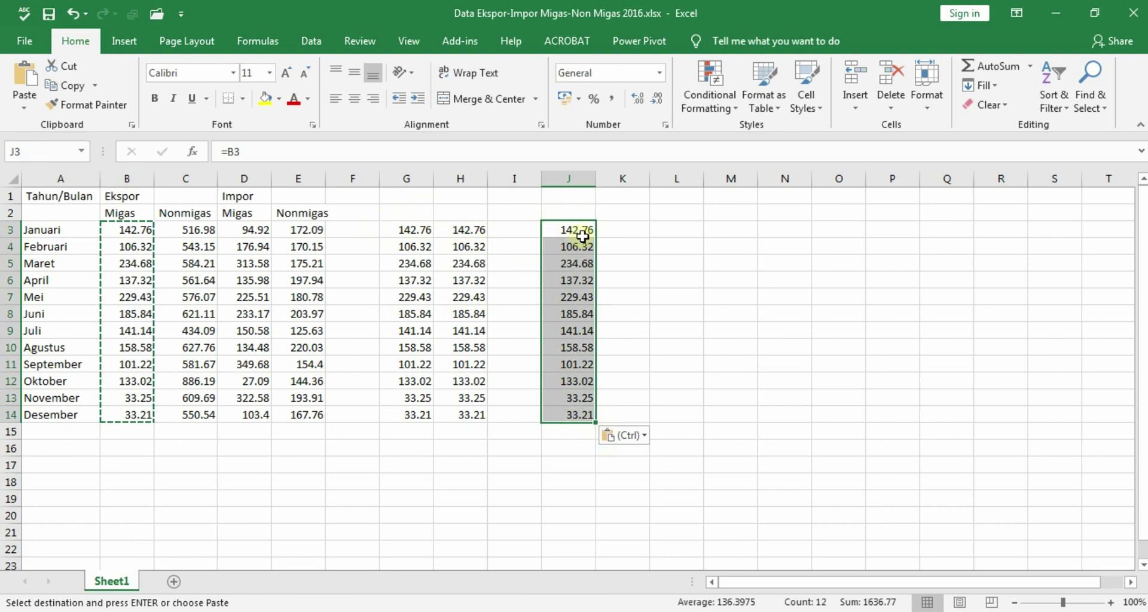
click(565, 229)
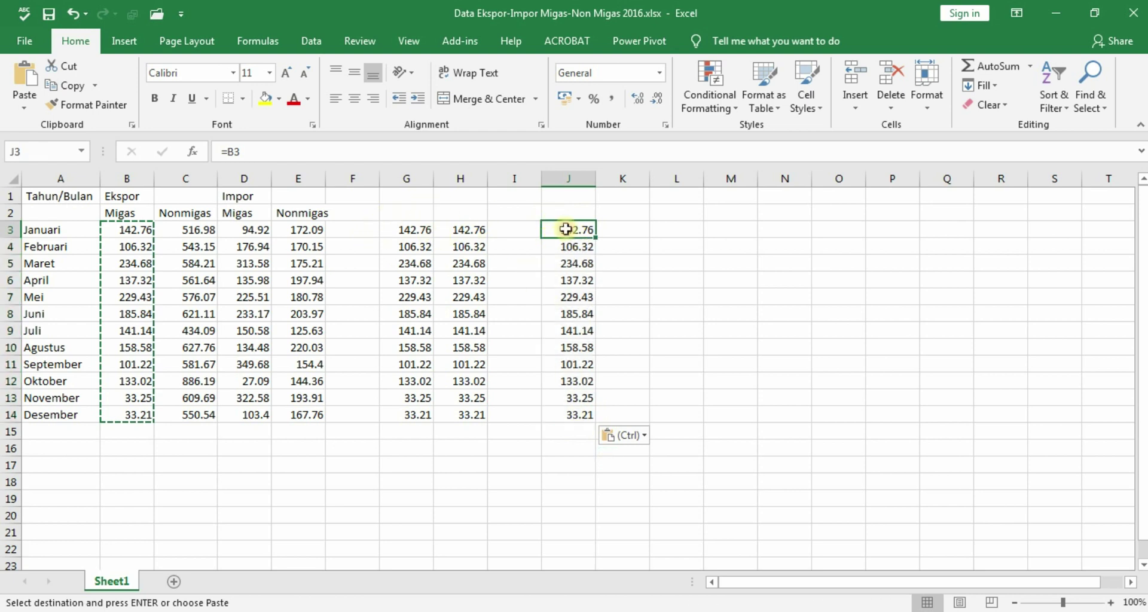
click(143, 227)
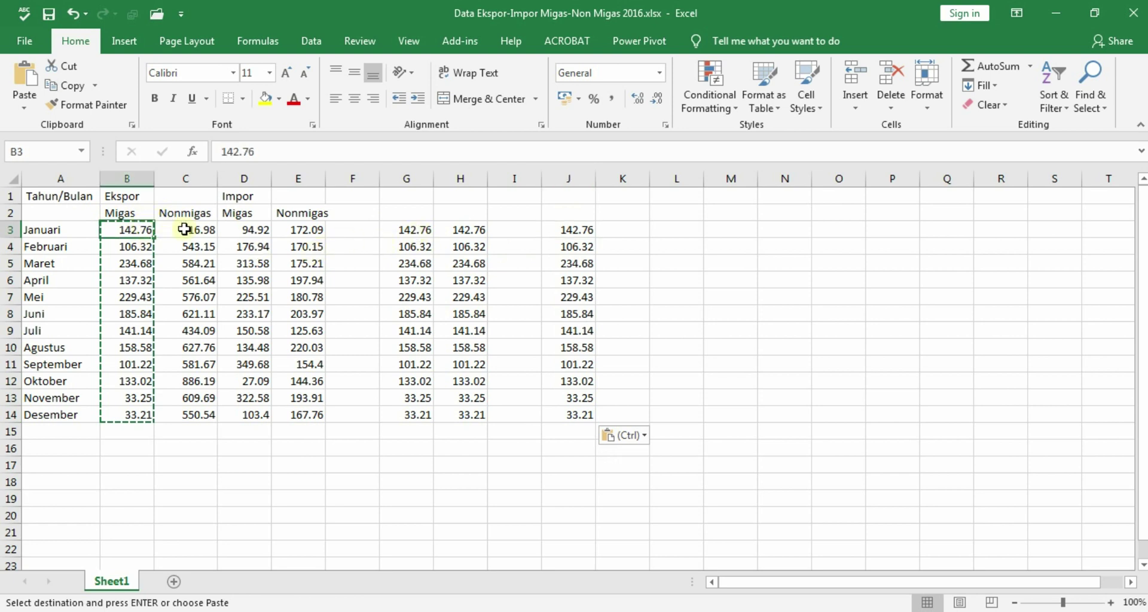
click(568, 229)
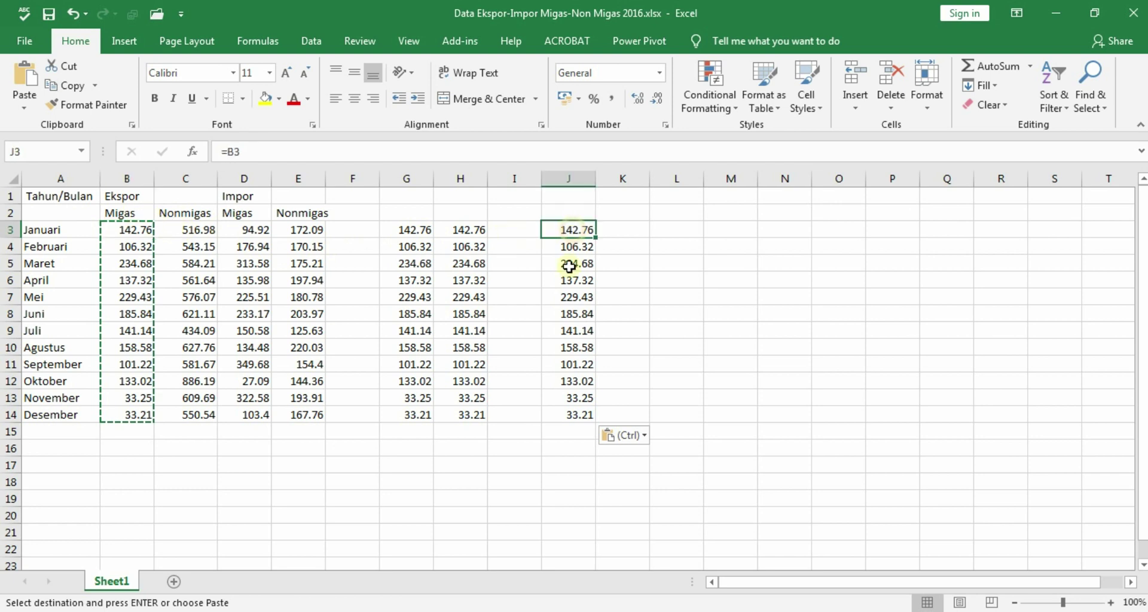
Copy the linked cells J3:J14 and paste them as values only starting at K3
drag(569, 266, 557, 372)
key(ctrl+c)
key(ctrl+c)
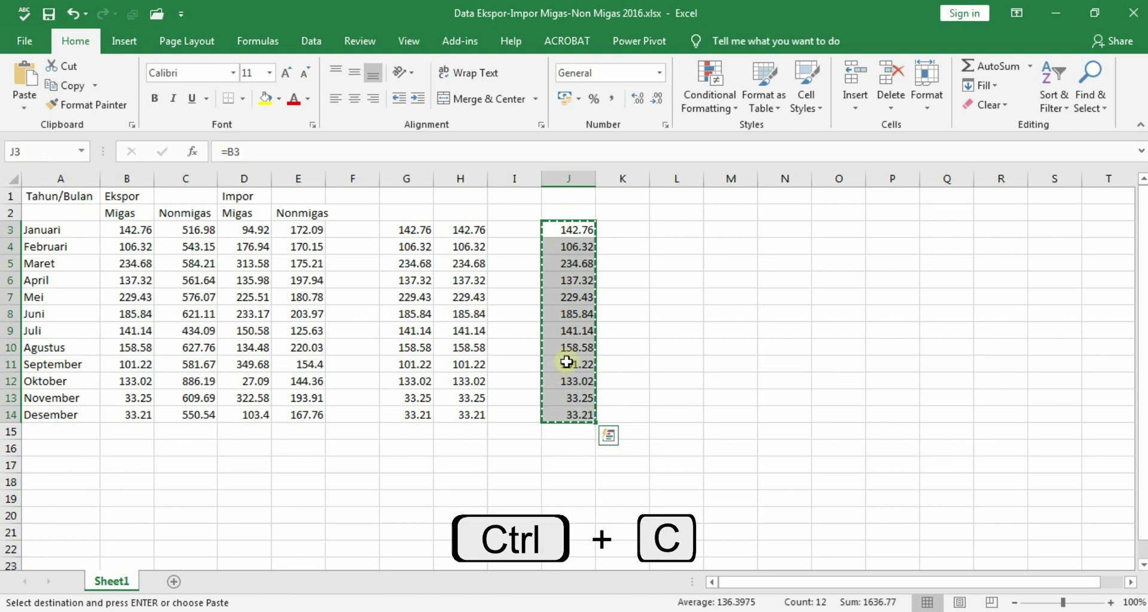
click(572, 230)
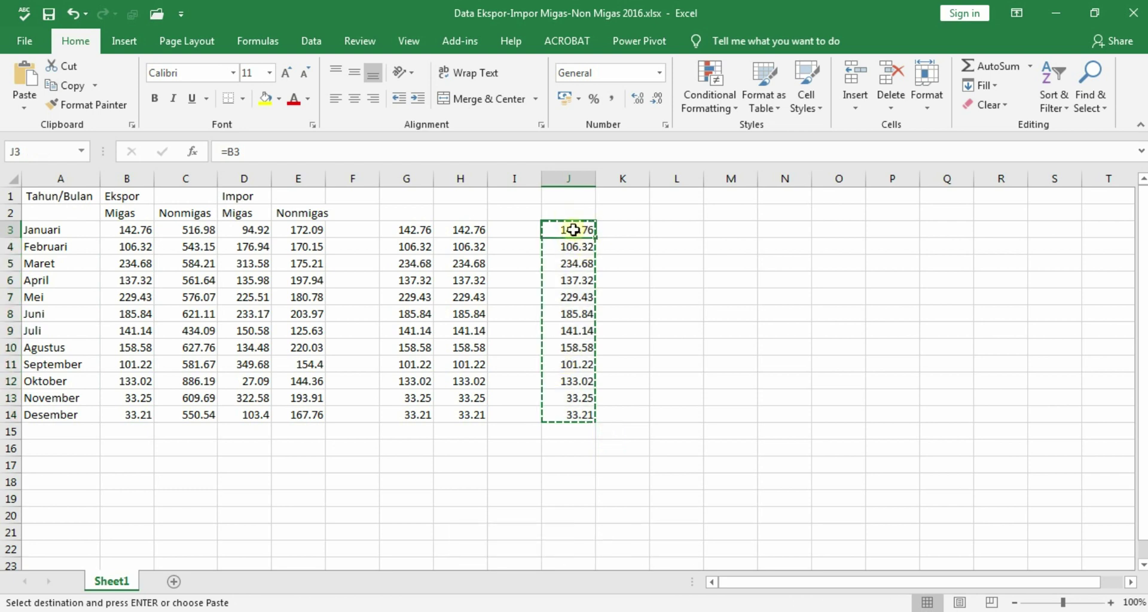
right_click(630, 228)
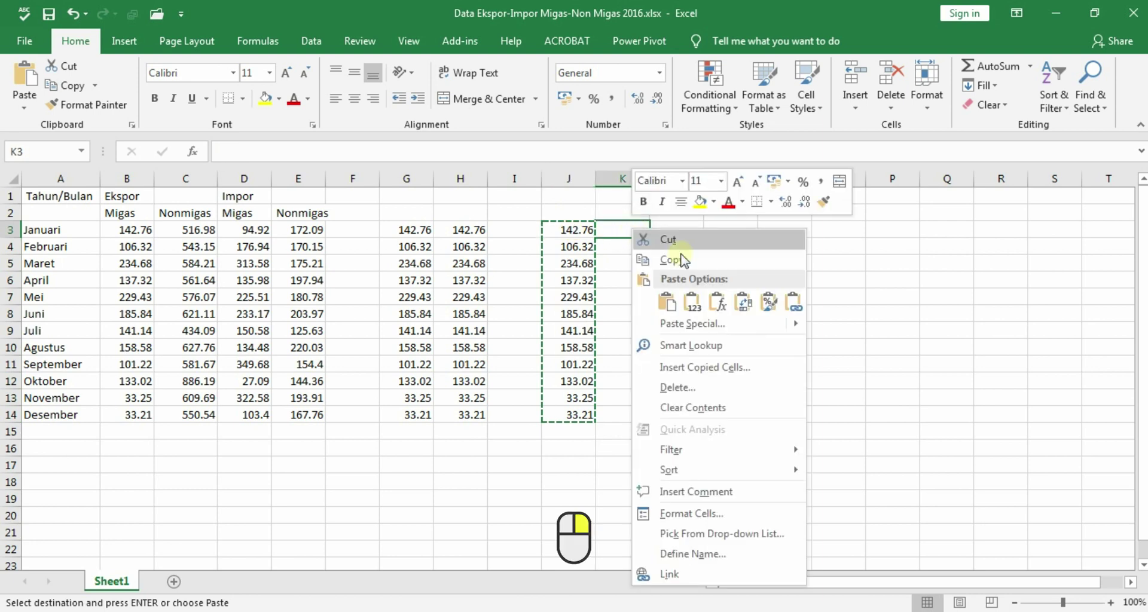
mouse_move(798, 329)
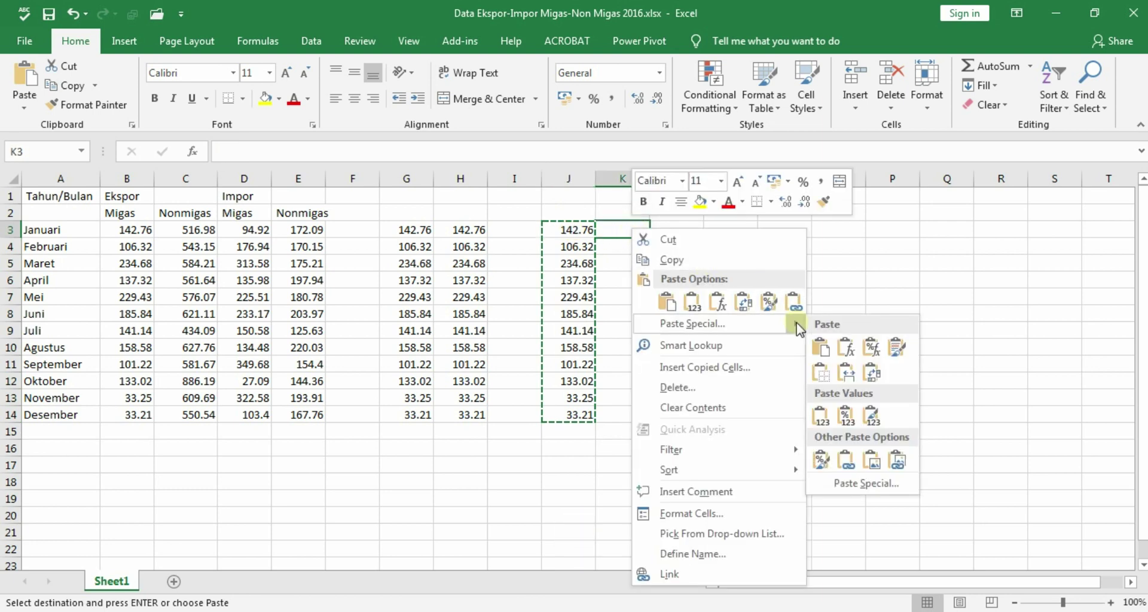
click(822, 416)
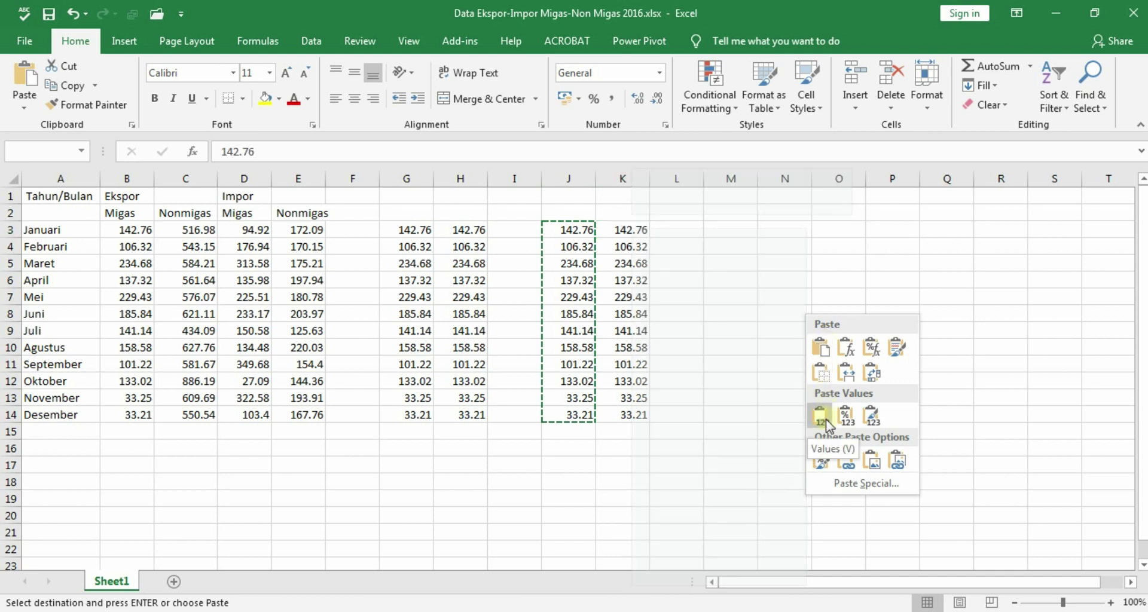
click(826, 419)
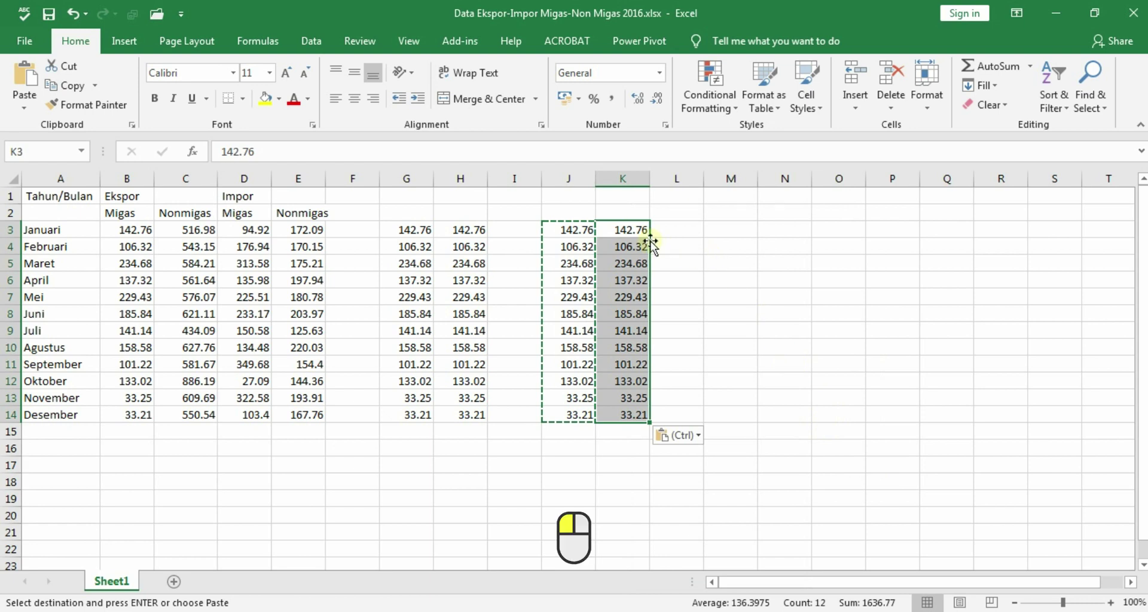
Compare the content of value-only cell K3 with the linked cells in J3:J14
click(629, 235)
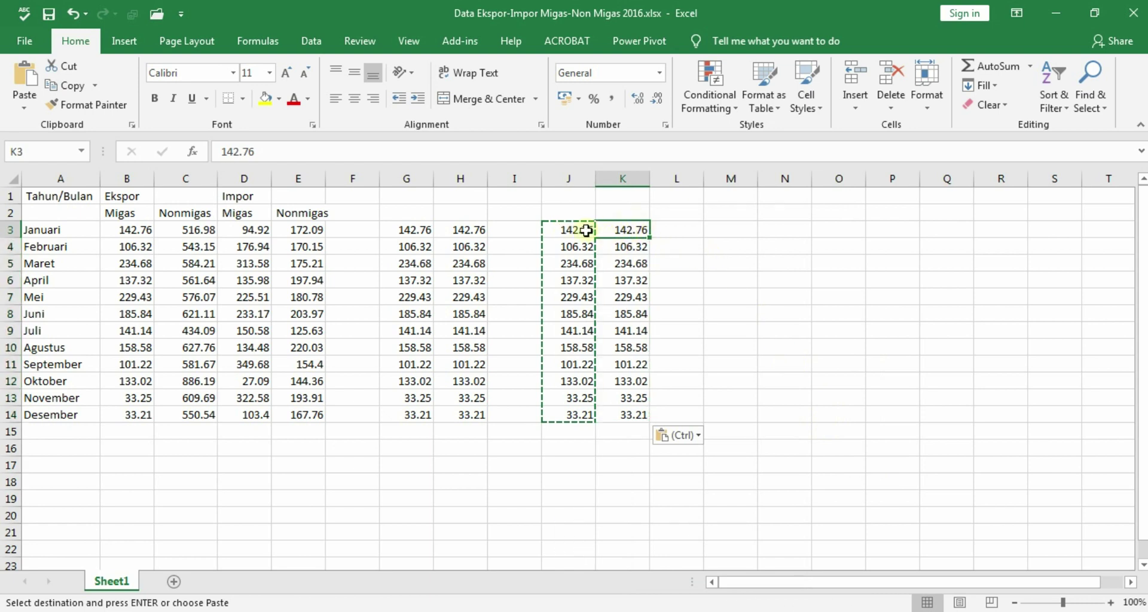
drag(586, 231, 580, 411)
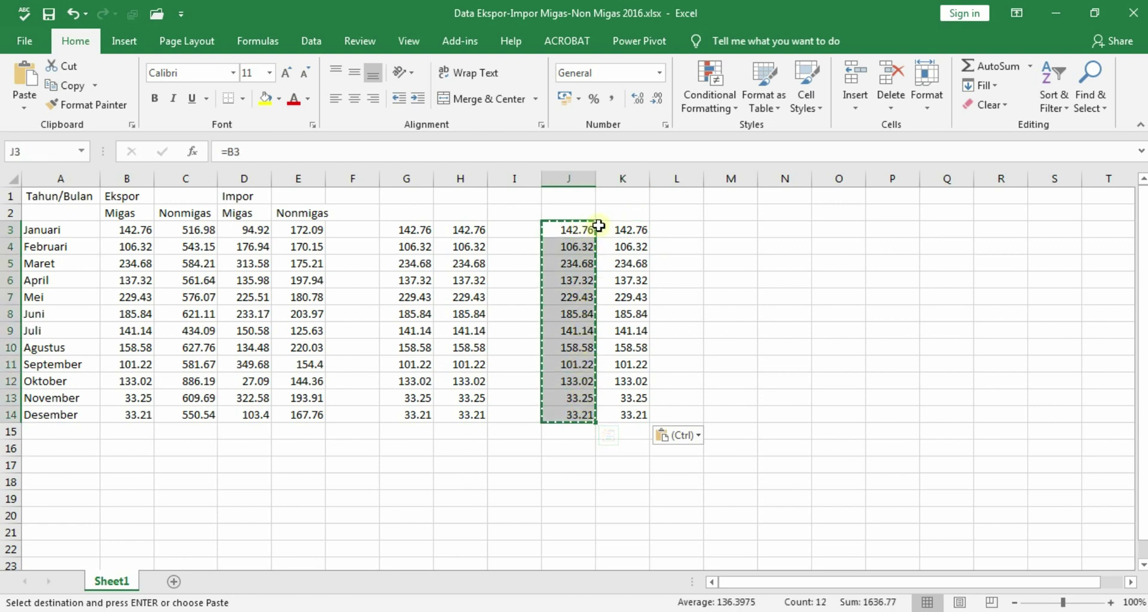
click(623, 229)
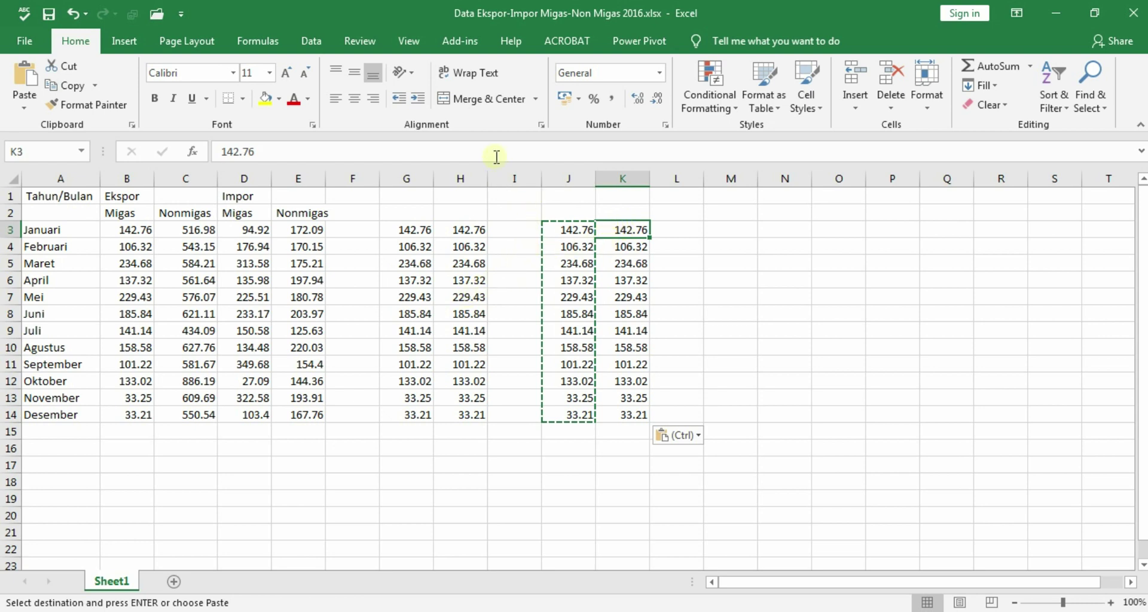
click(687, 229)
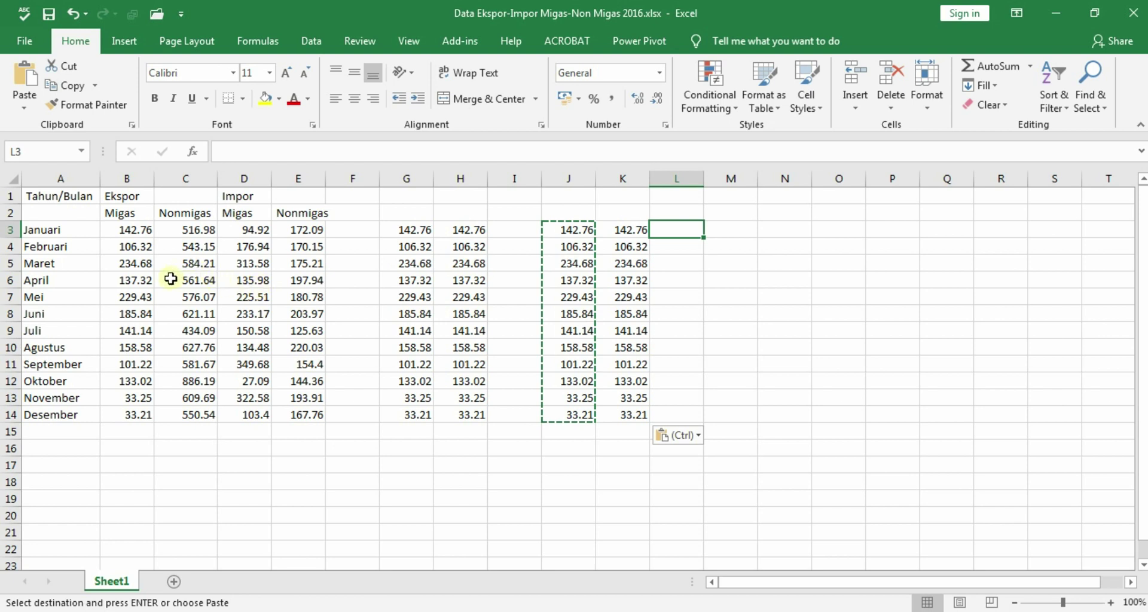
Copy the full Ekspor and Impor figures in B3:E14 and paste them as a picture at M3
click(133, 228)
drag(133, 227, 313, 414)
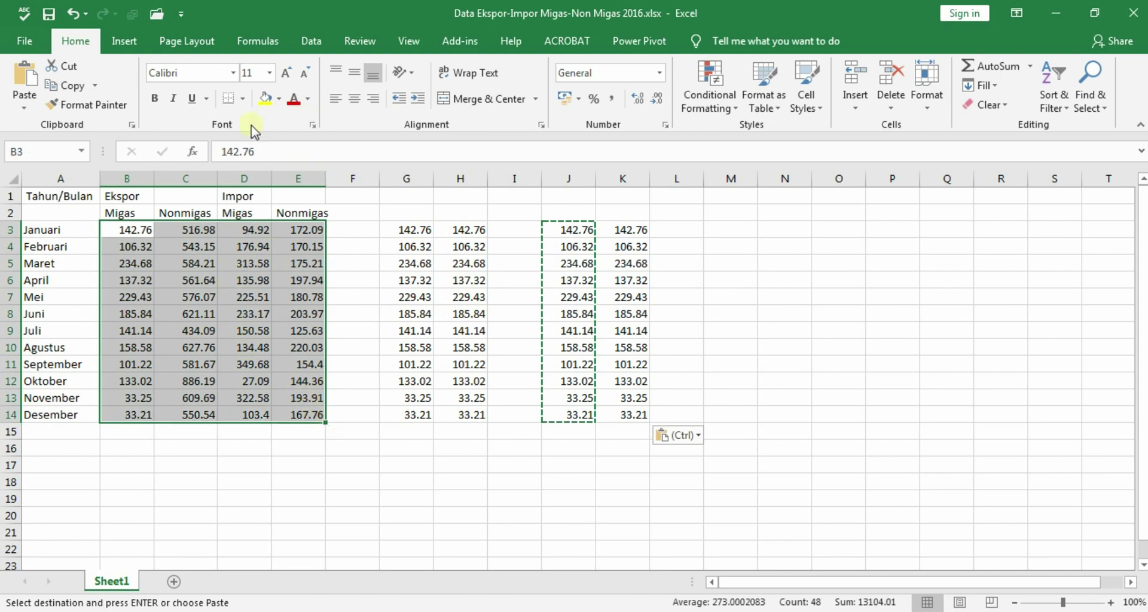
drag(124, 227, 311, 426)
key(ctrl+c)
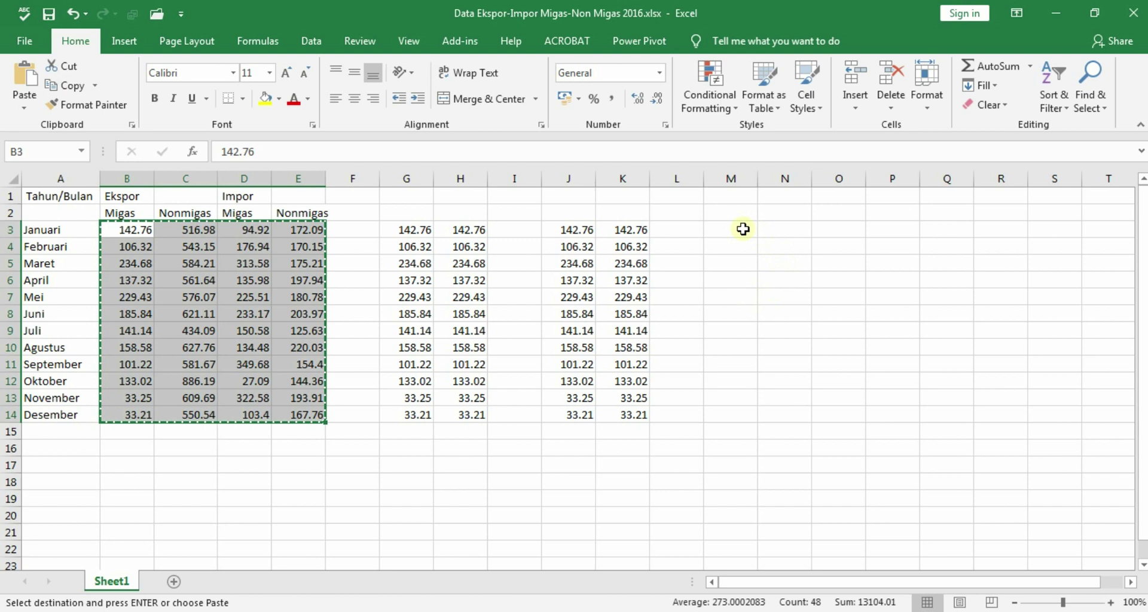
right_click(742, 230)
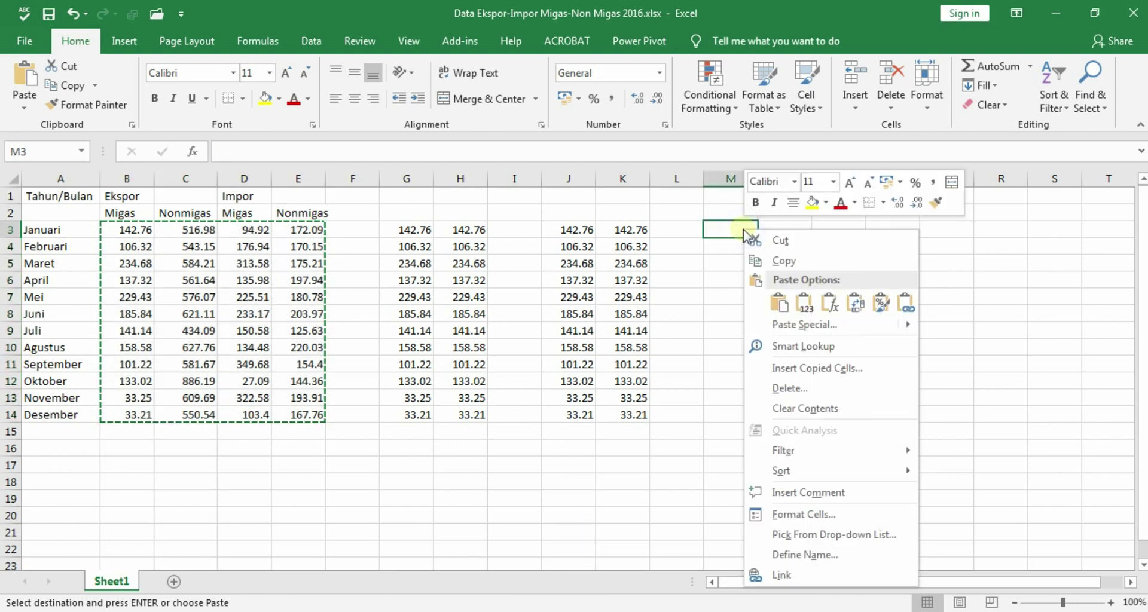
mouse_move(915, 323)
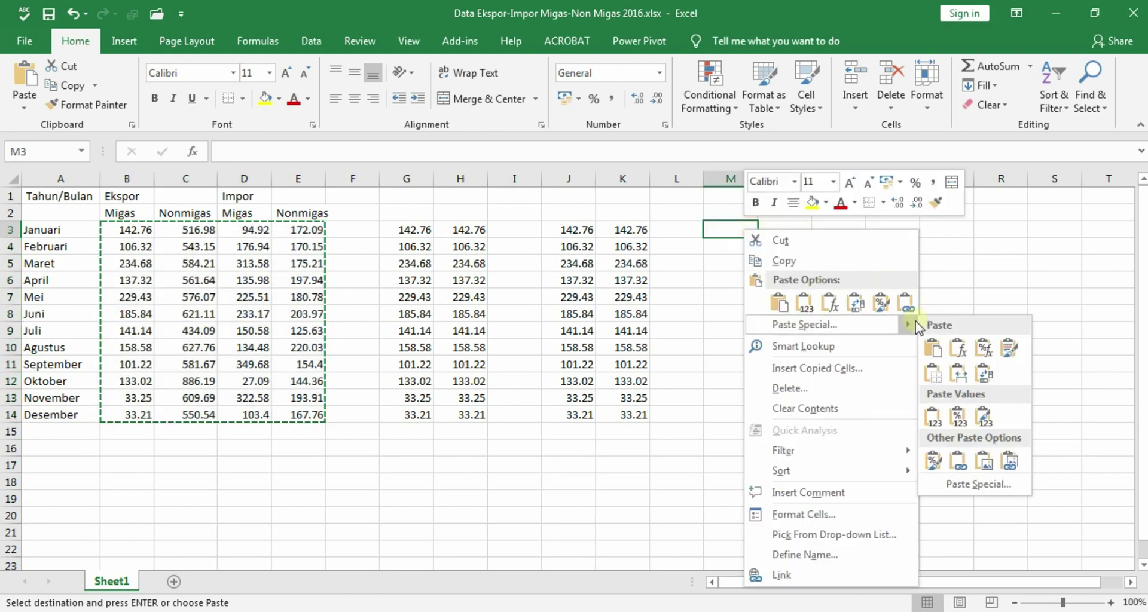
click(983, 464)
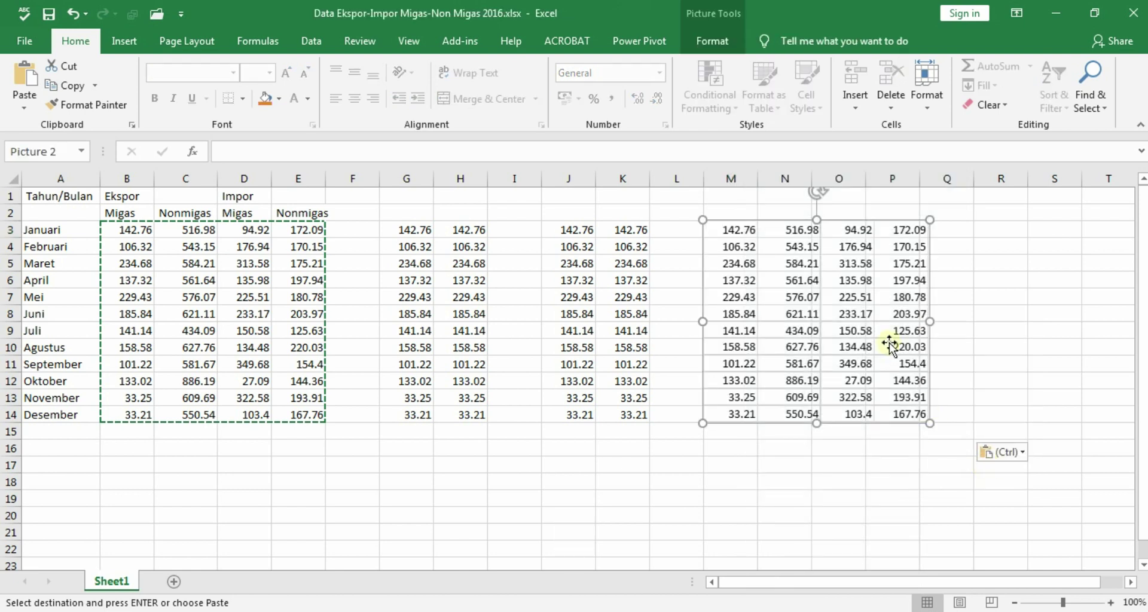
Select the pasted picture over M3:P14, nudge and resize it very slightly, and deselect it
click(815, 465)
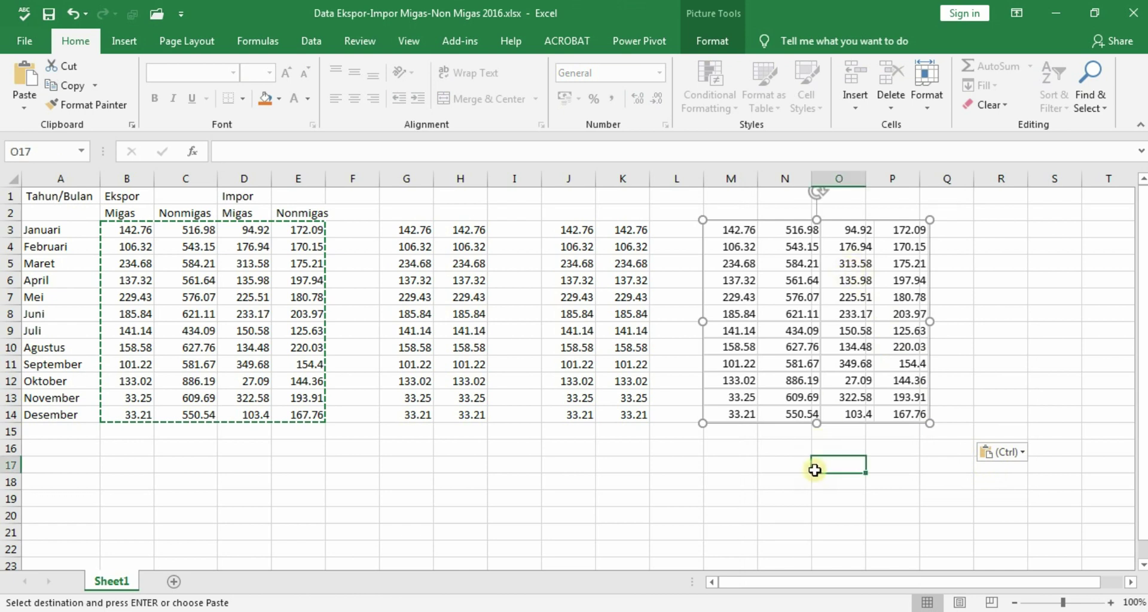
click(825, 287)
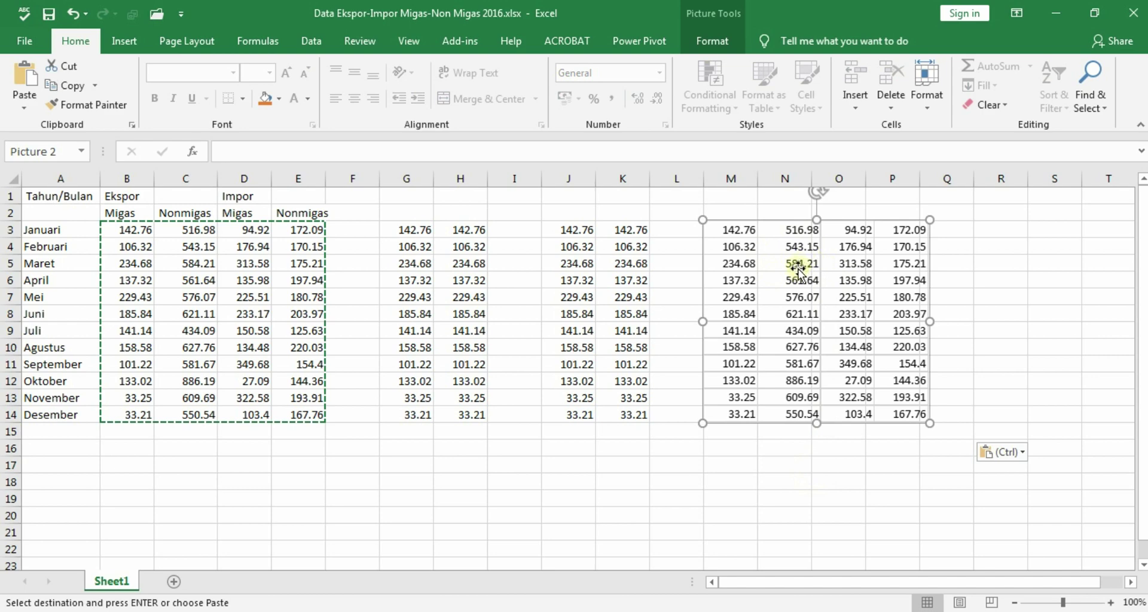
mouse_move(790, 267)
mouse_down()
mouse_move(810, 301)
mouse_move(814, 263)
mouse_move(802, 263)
mouse_move(819, 267)
mouse_move(791, 268)
mouse_up()
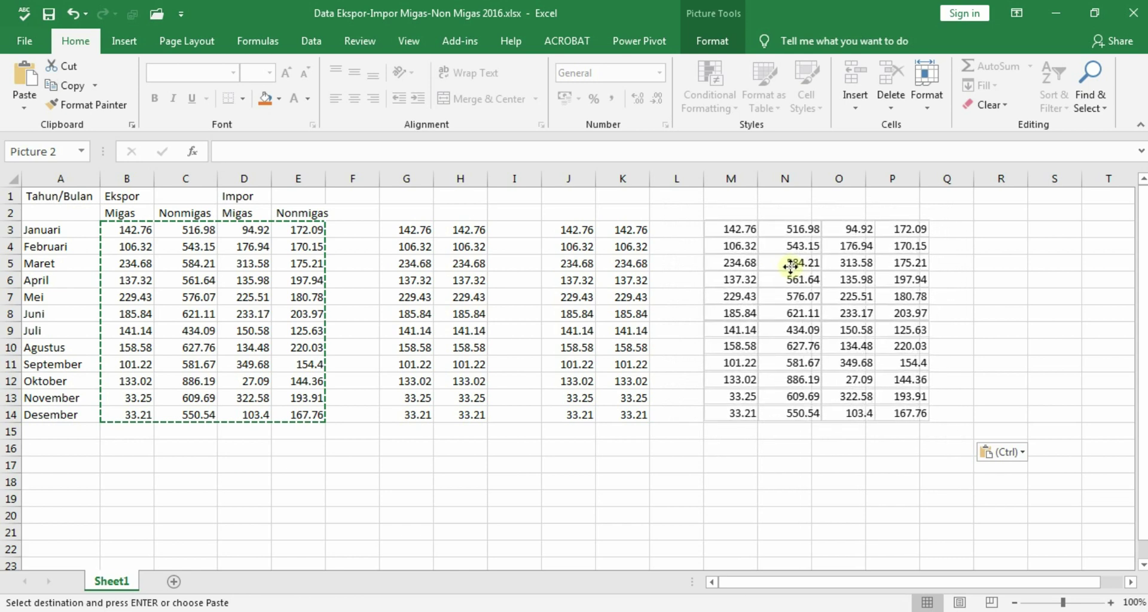
drag(783, 269, 782, 269)
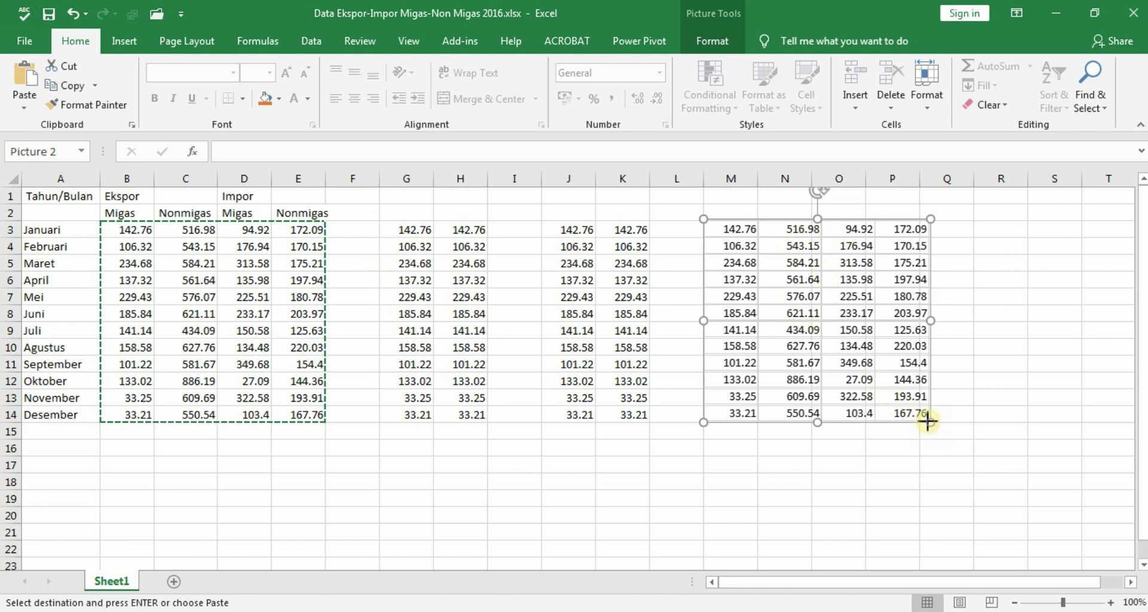
drag(902, 381, 919, 418)
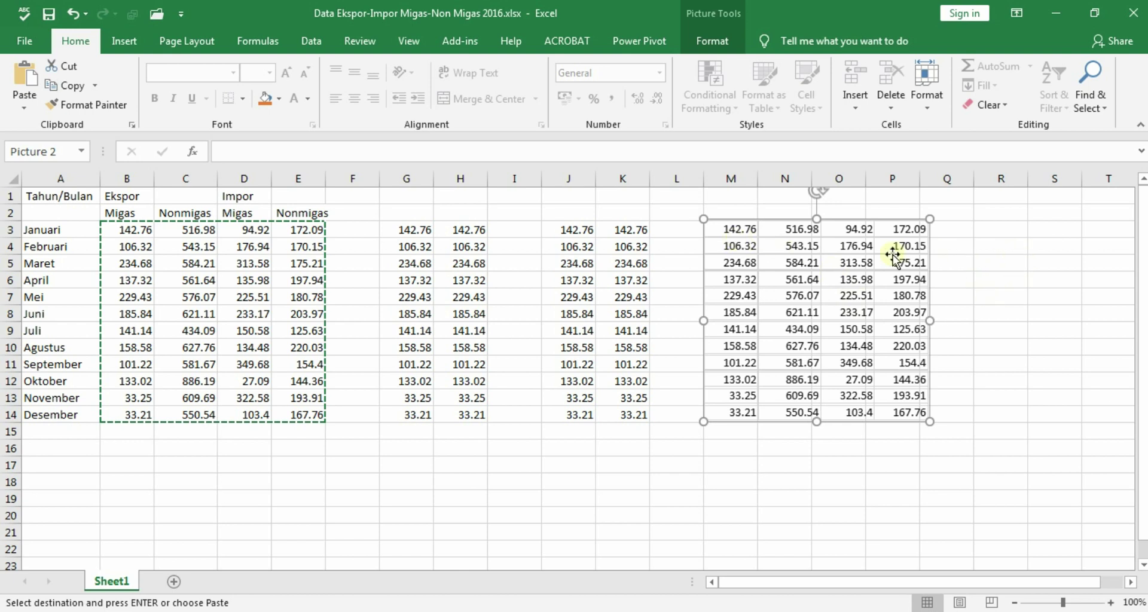
click(976, 238)
click(900, 245)
click(970, 235)
click(1000, 227)
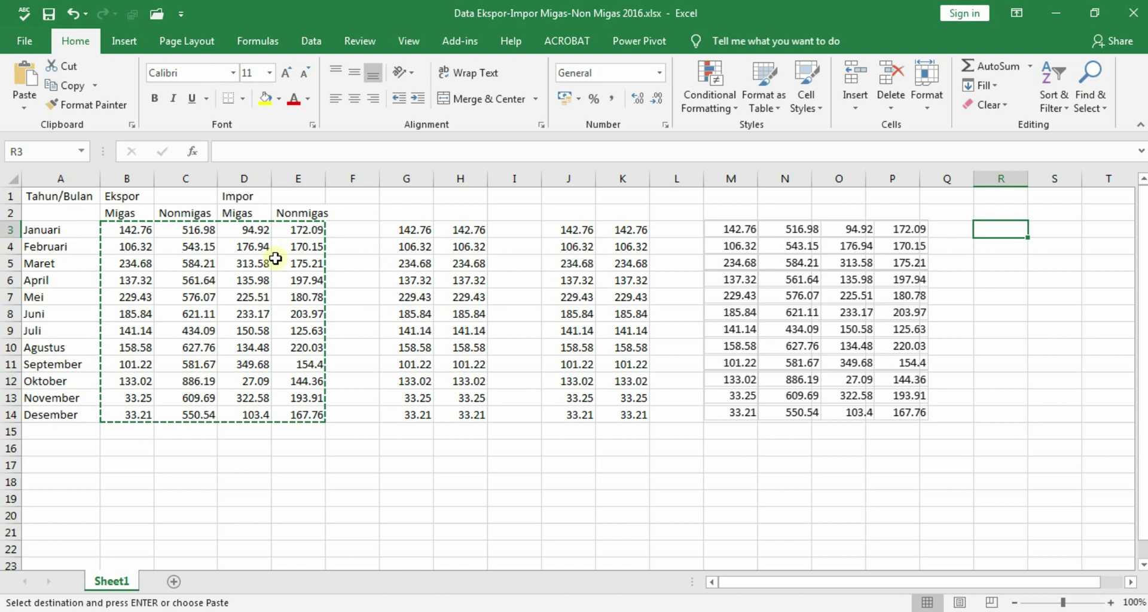
Inspect the source range B3:E14 and its individual cells B4 and C3 for comparison with the picture
click(141, 229)
drag(141, 229, 291, 422)
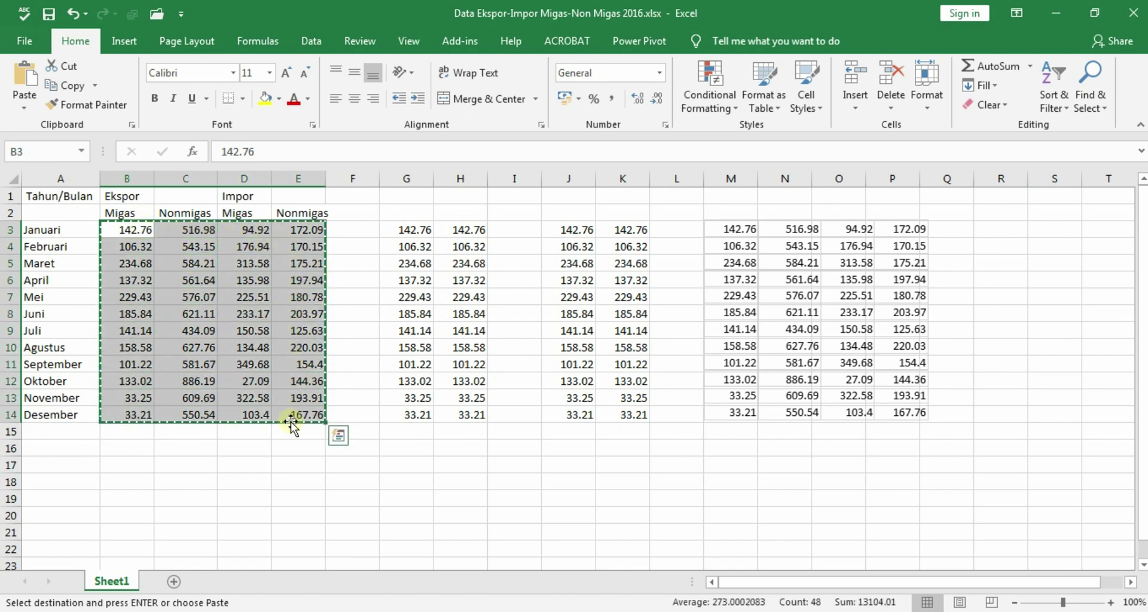
click(137, 248)
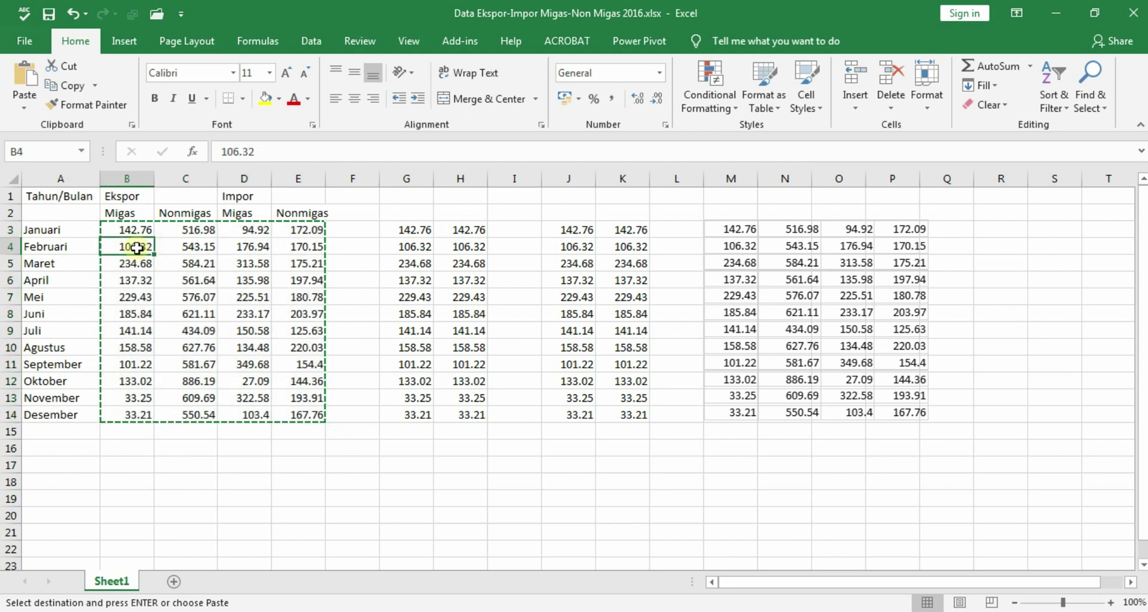
click(193, 229)
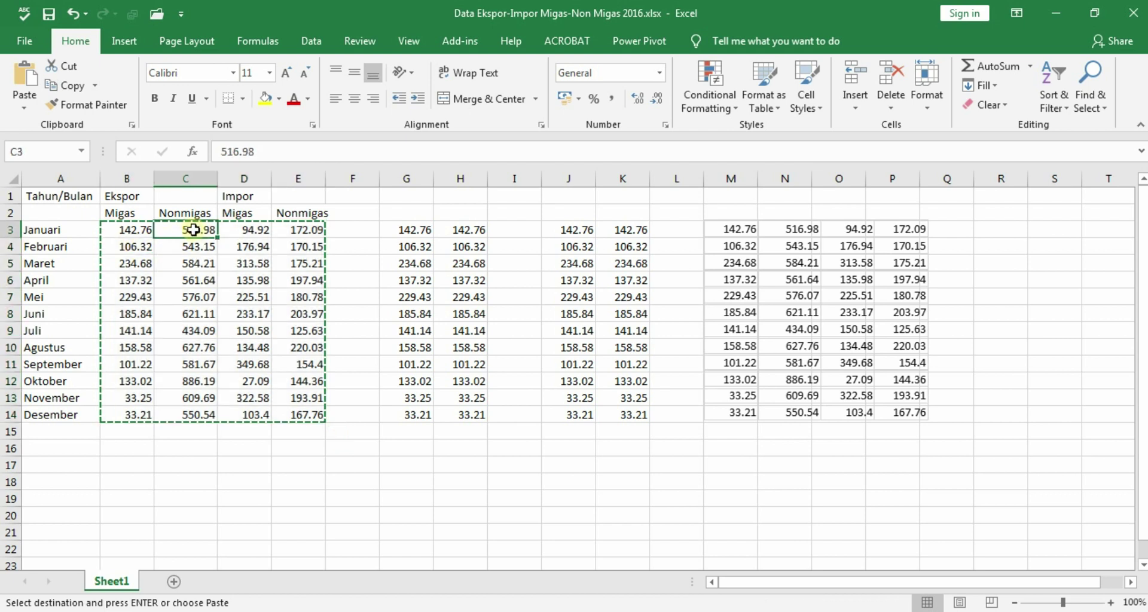
Copy the Ekspor and Impor figures in B3:E14 and paste them transposed at G16
click(132, 245)
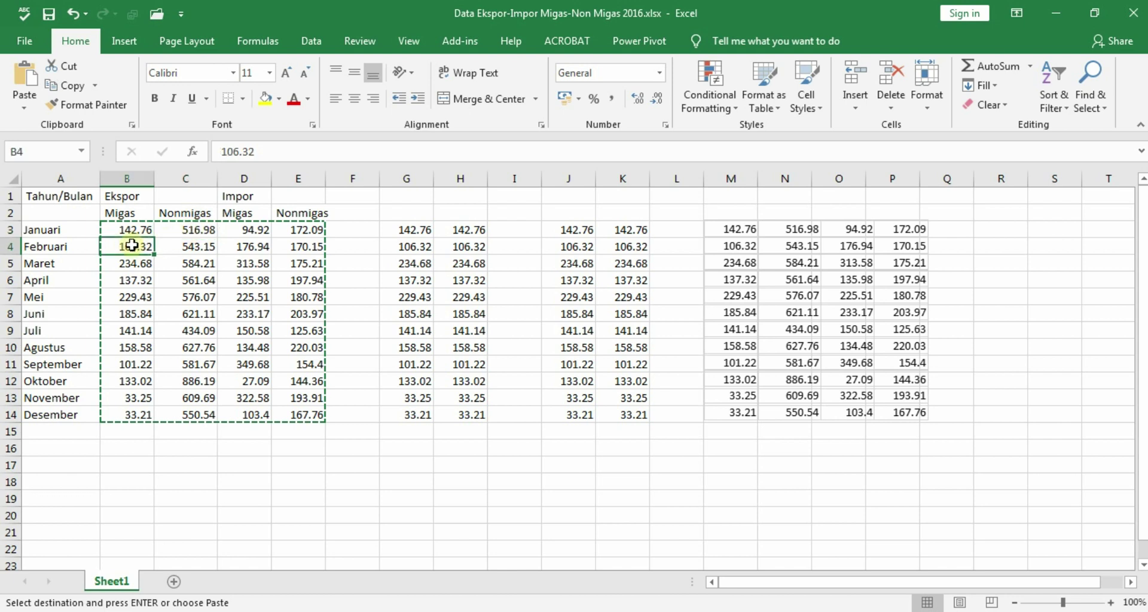
mouse_move(131, 229)
mouse_down()
mouse_move(257, 266)
mouse_move(313, 441)
mouse_move(310, 414)
mouse_up()
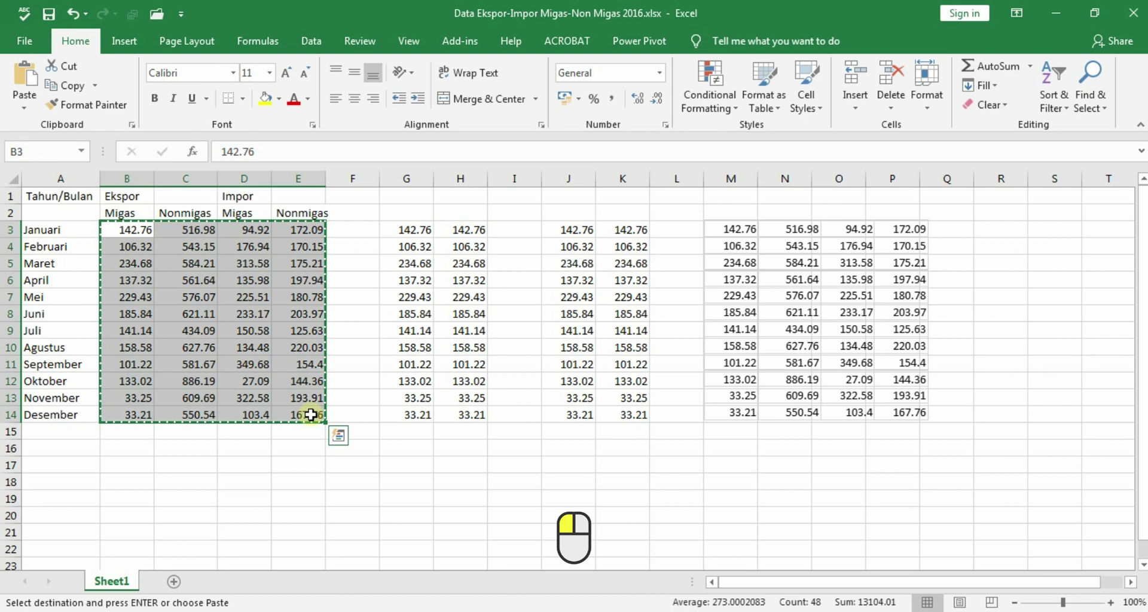
right_click(405, 447)
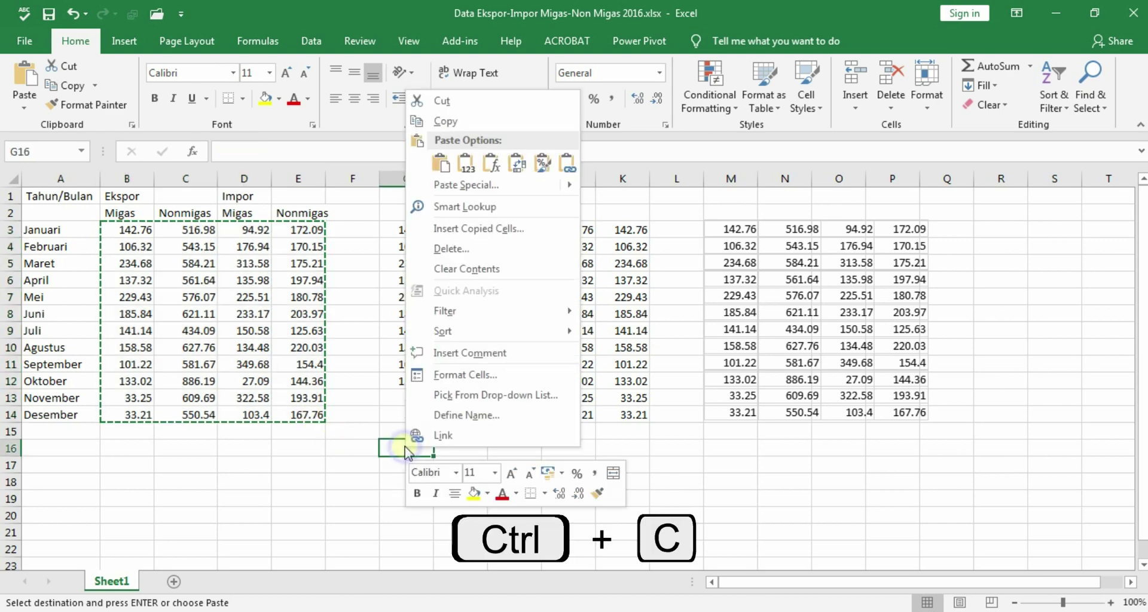
click(516, 164)
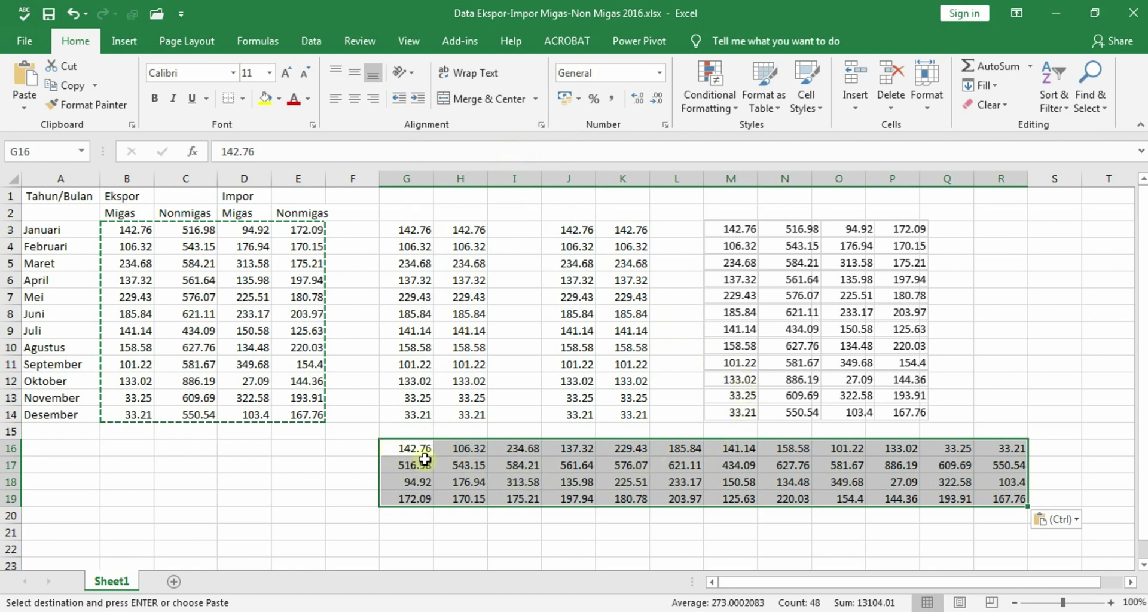
Compare source cells in B3:E14, such as C3, B4, B5 and D3, with their transposed counterparts in G16:R19
click(200, 226)
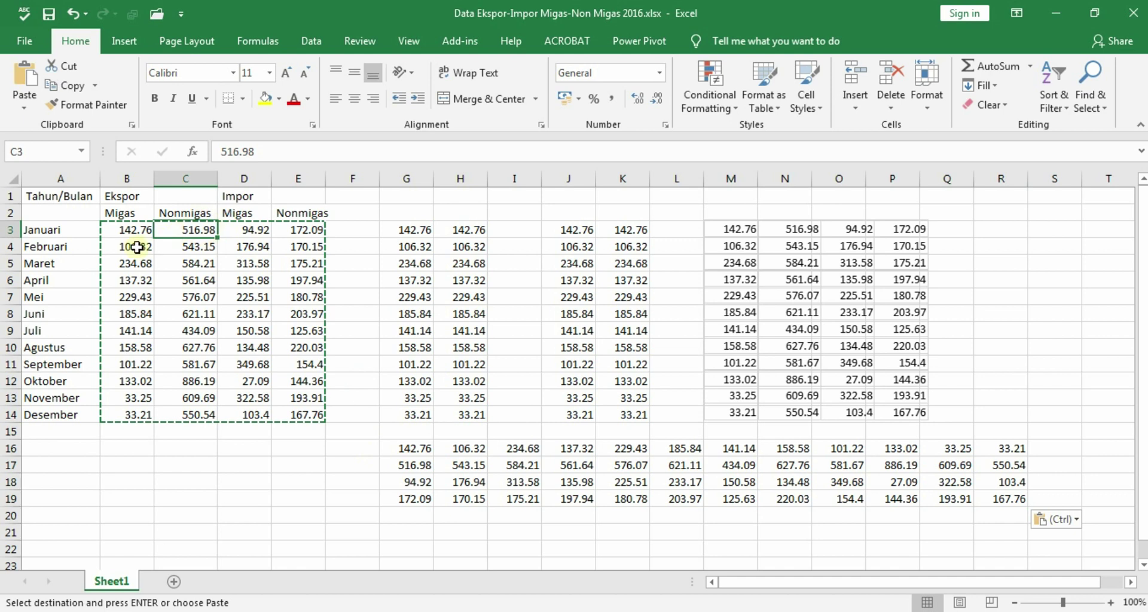
click(137, 247)
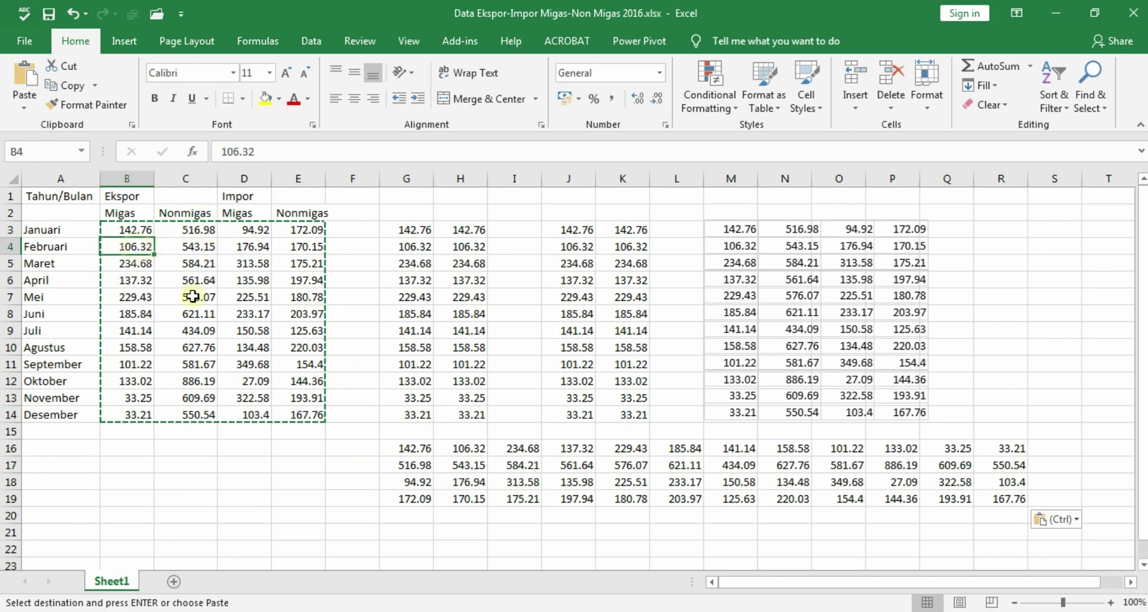
click(454, 449)
click(407, 468)
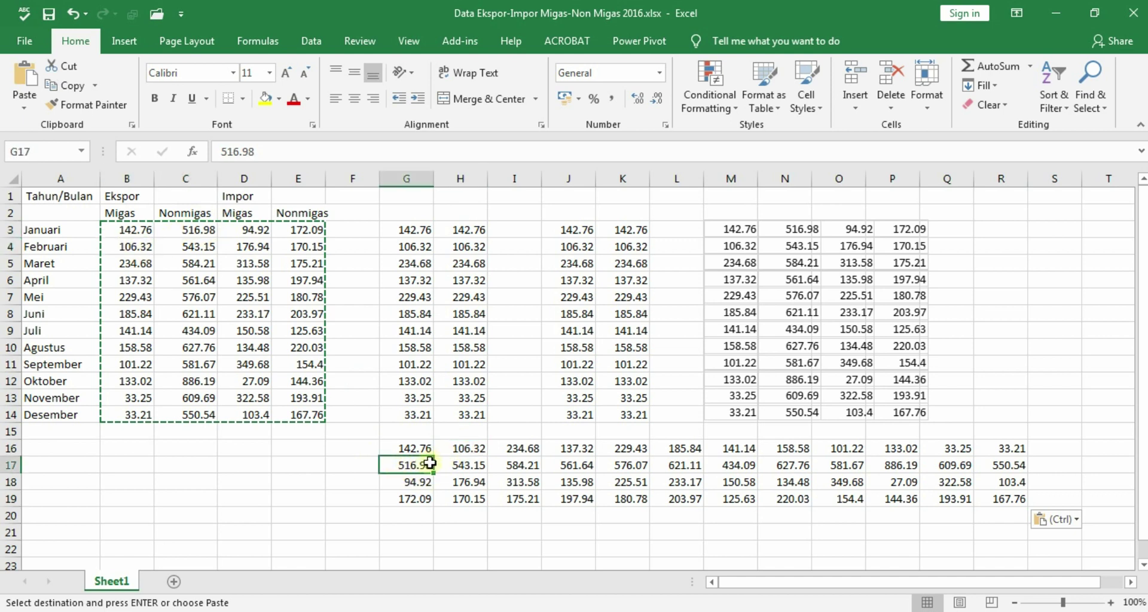
click(143, 252)
click(182, 230)
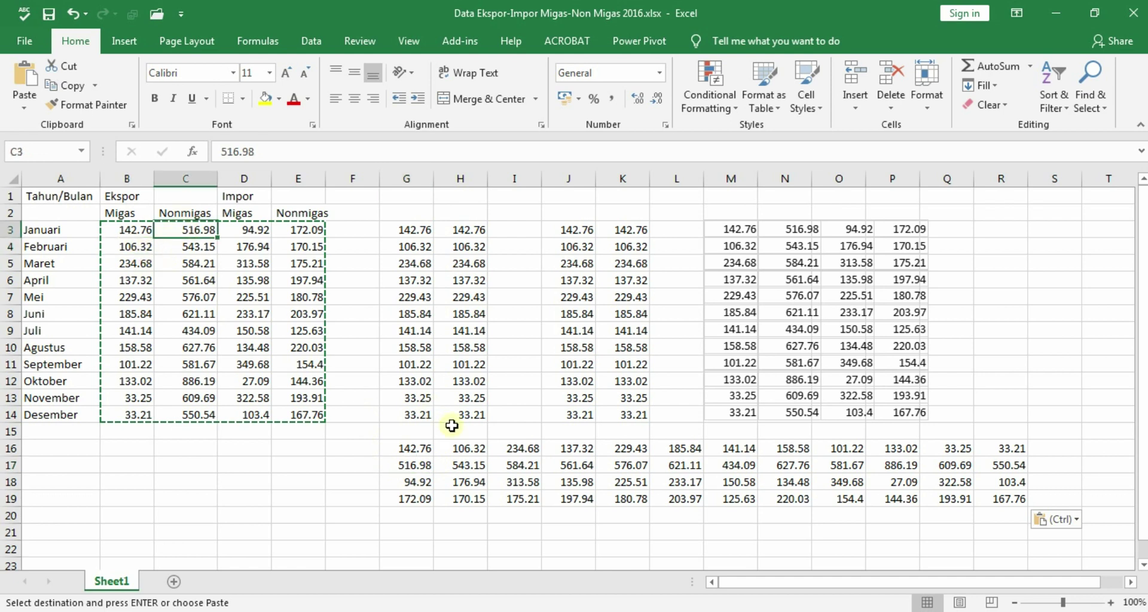
click(465, 447)
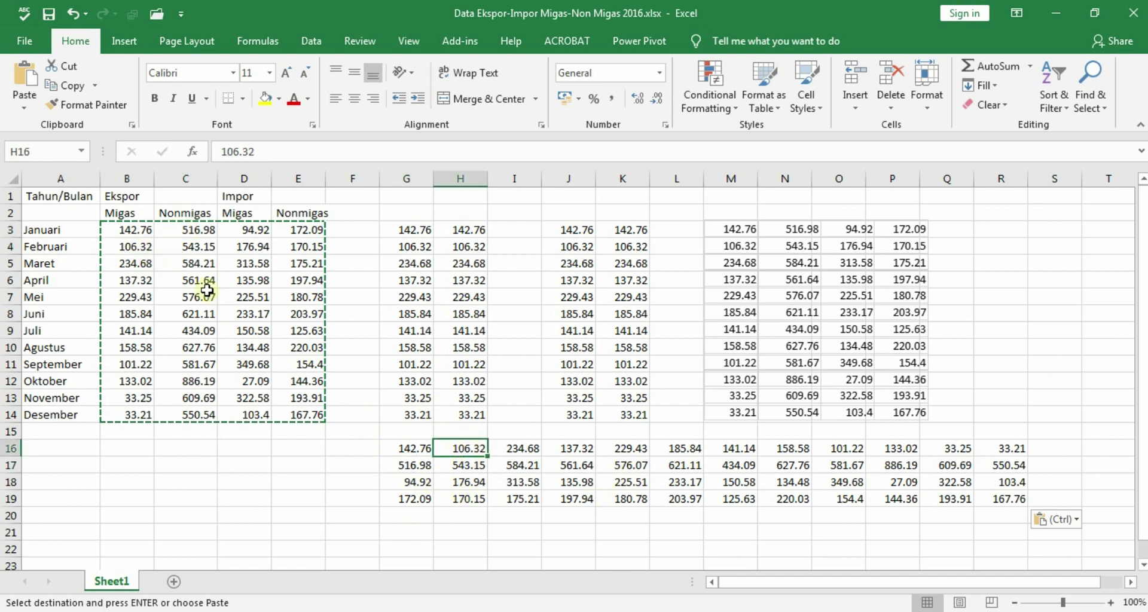
click(134, 260)
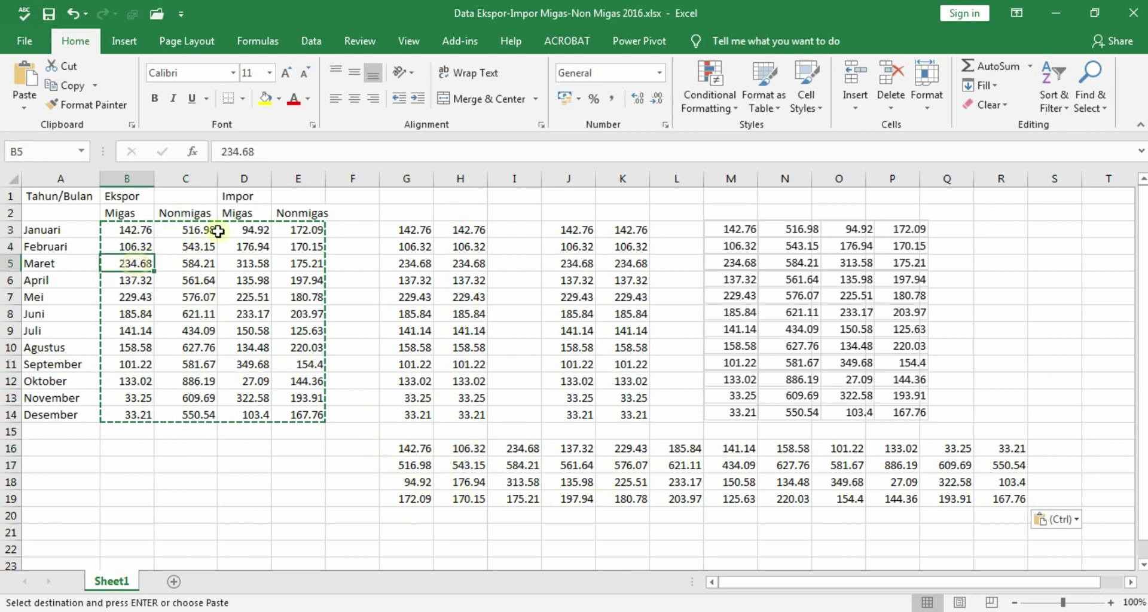
click(256, 228)
click(524, 447)
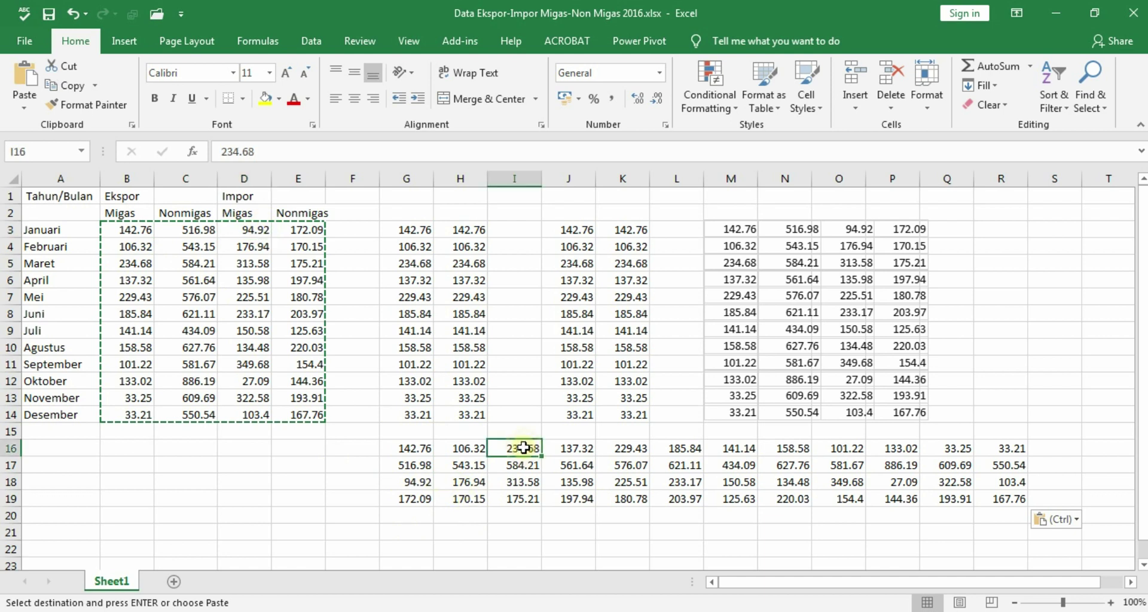
click(250, 230)
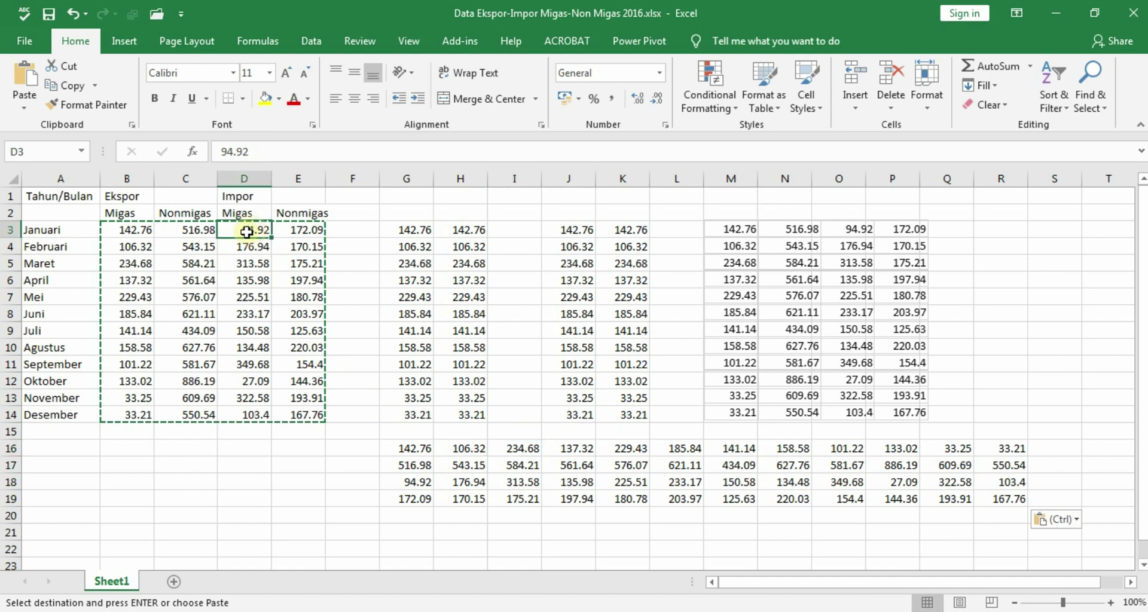
click(147, 263)
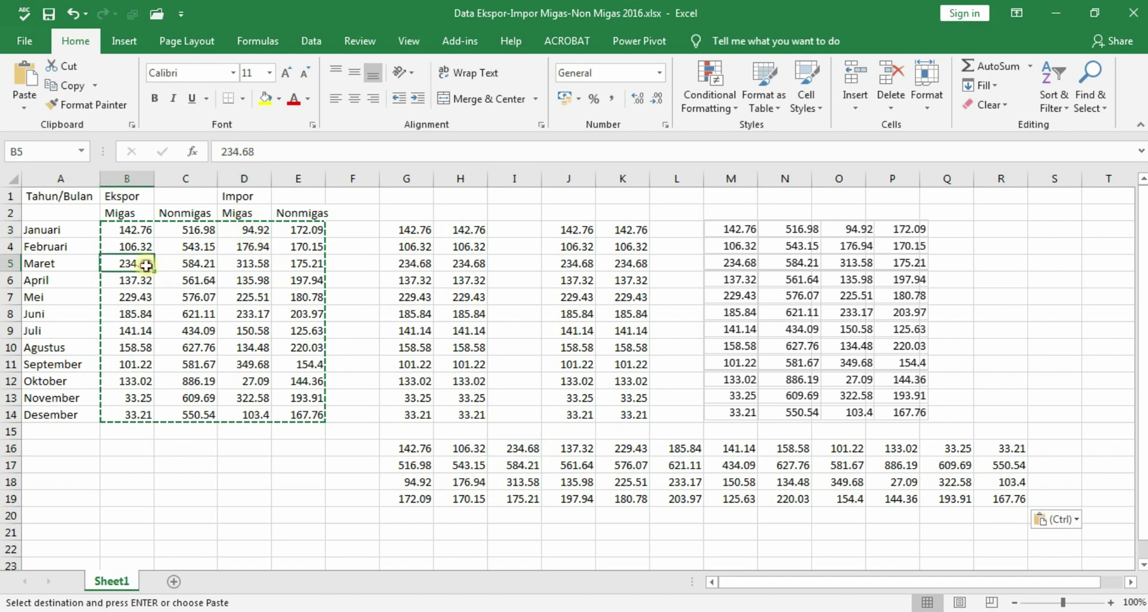
click(410, 483)
click(417, 450)
drag(417, 452, 1010, 503)
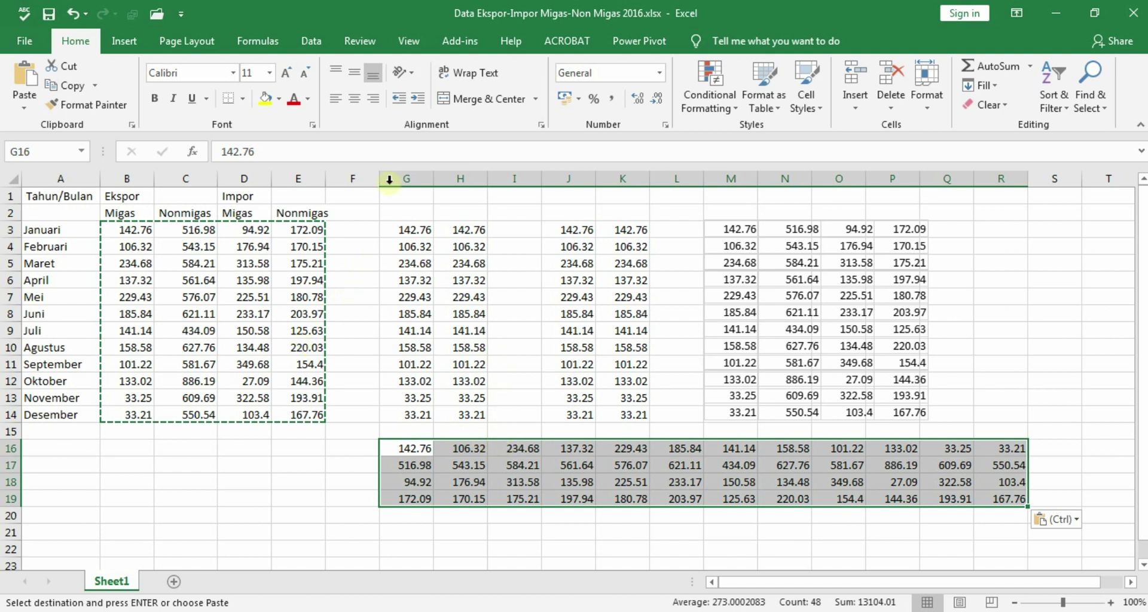
Clear all pasted data from columns G to R and delete the pasted picture over M3:P14
click(400, 232)
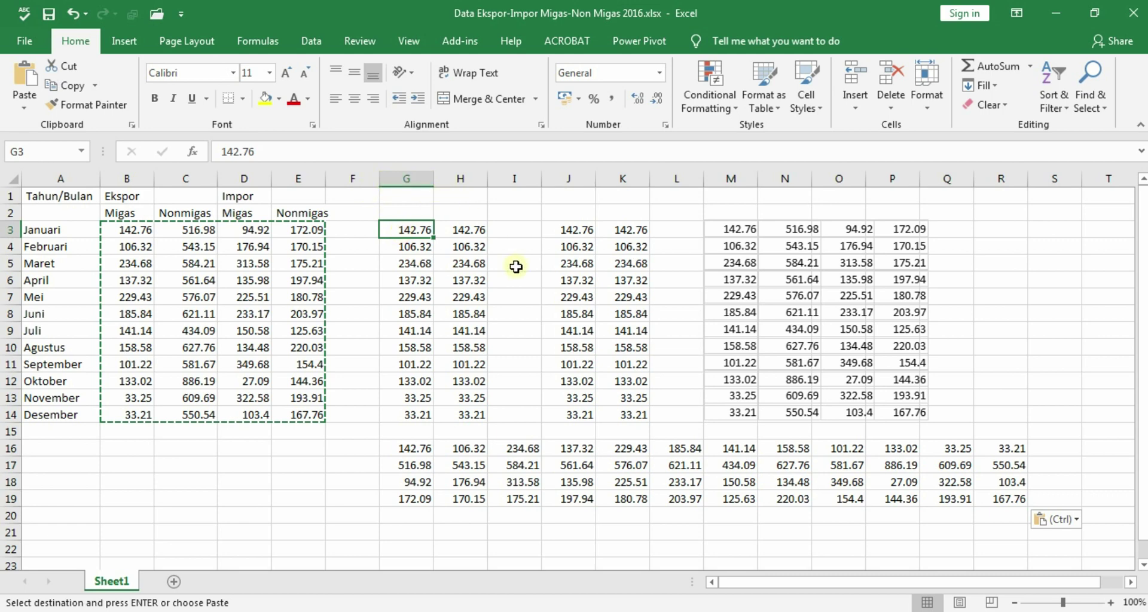
drag(412, 179, 1020, 228)
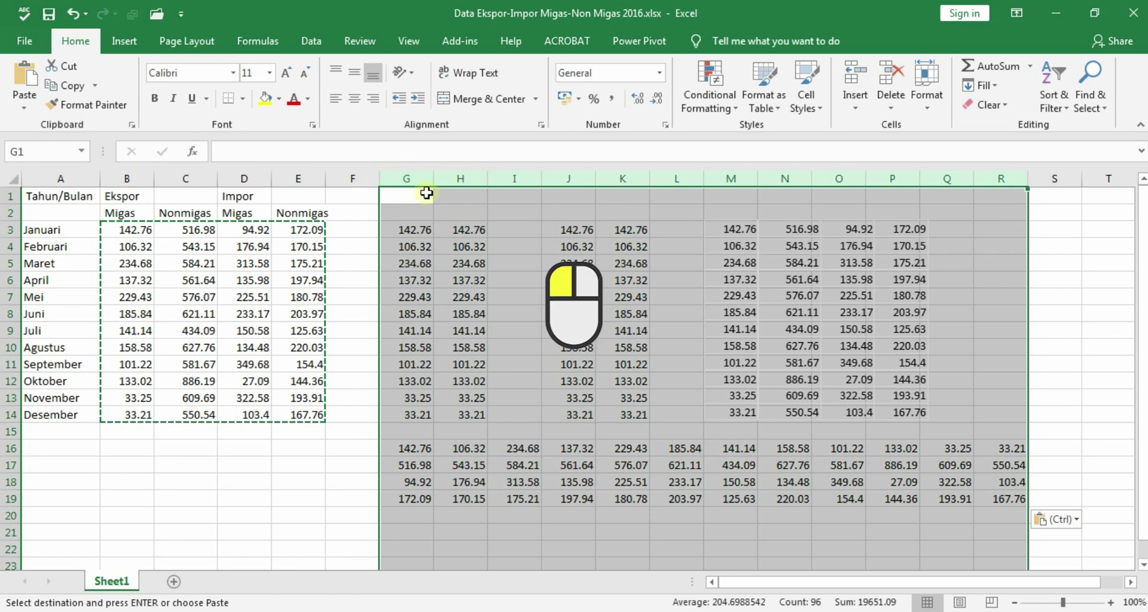
key(Delete)
click(744, 251)
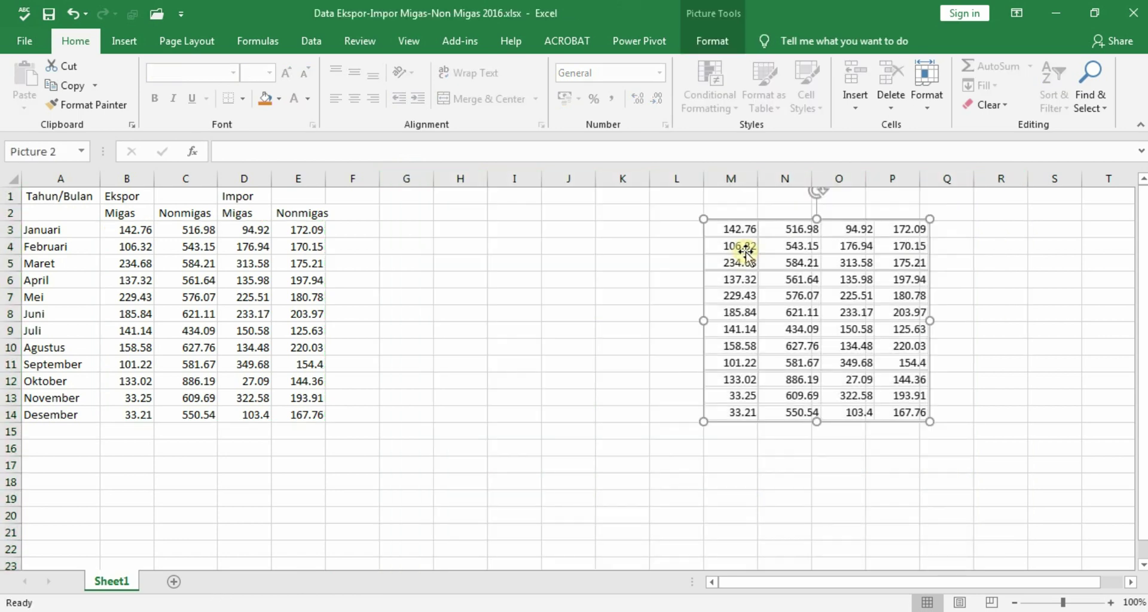
key(Delete)
key(Delete)
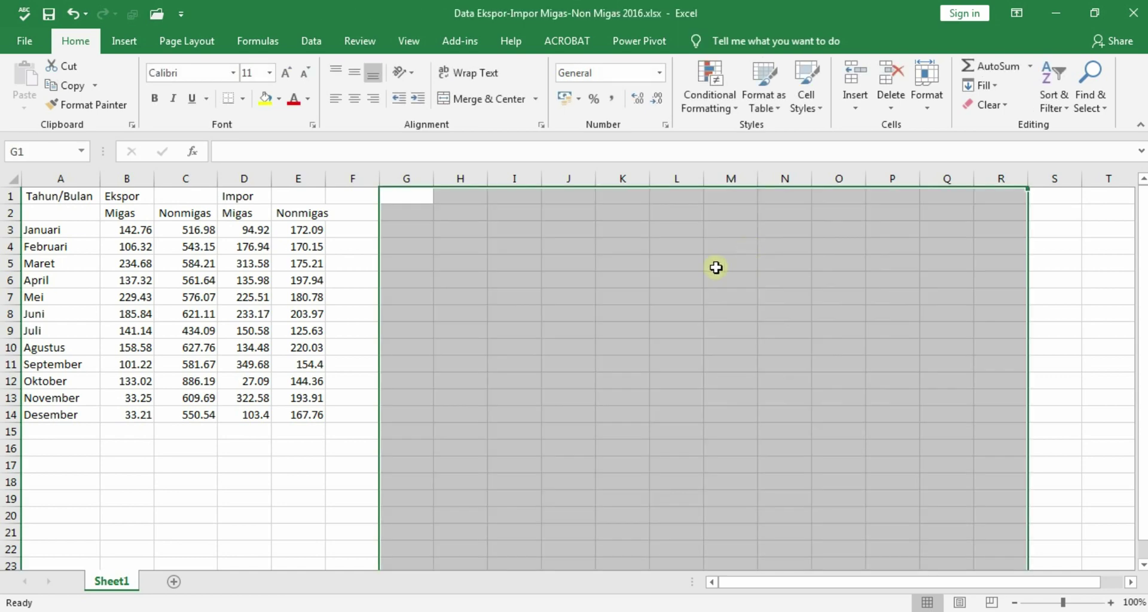
click(437, 248)
key(Delete)
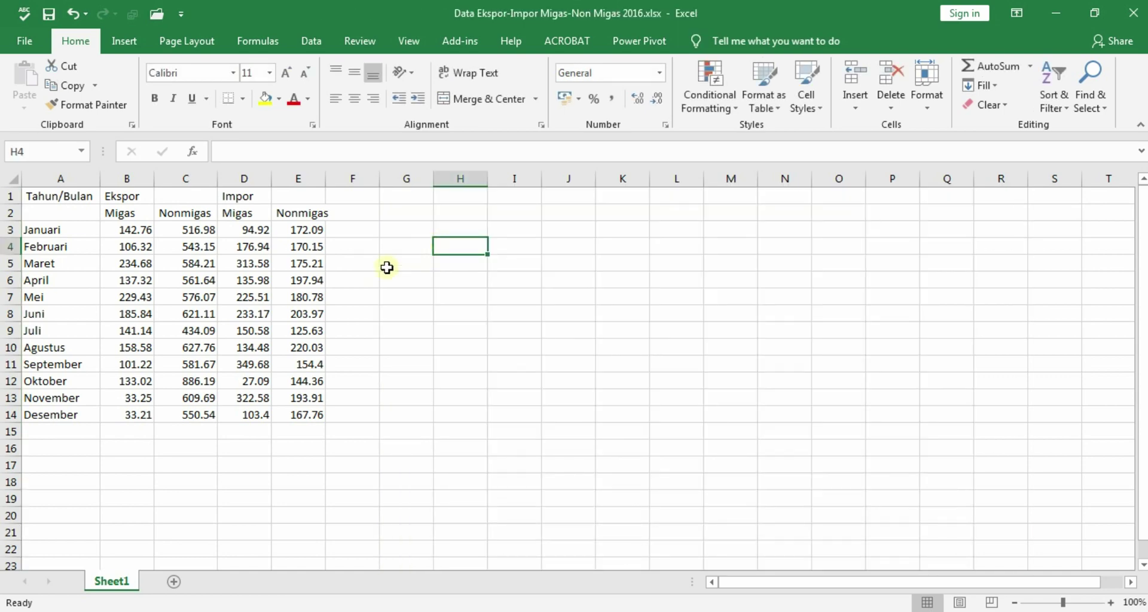
Copy the whole table A1:E14 with its headings and paste it transposed at G1
click(49, 197)
drag(49, 196, 305, 408)
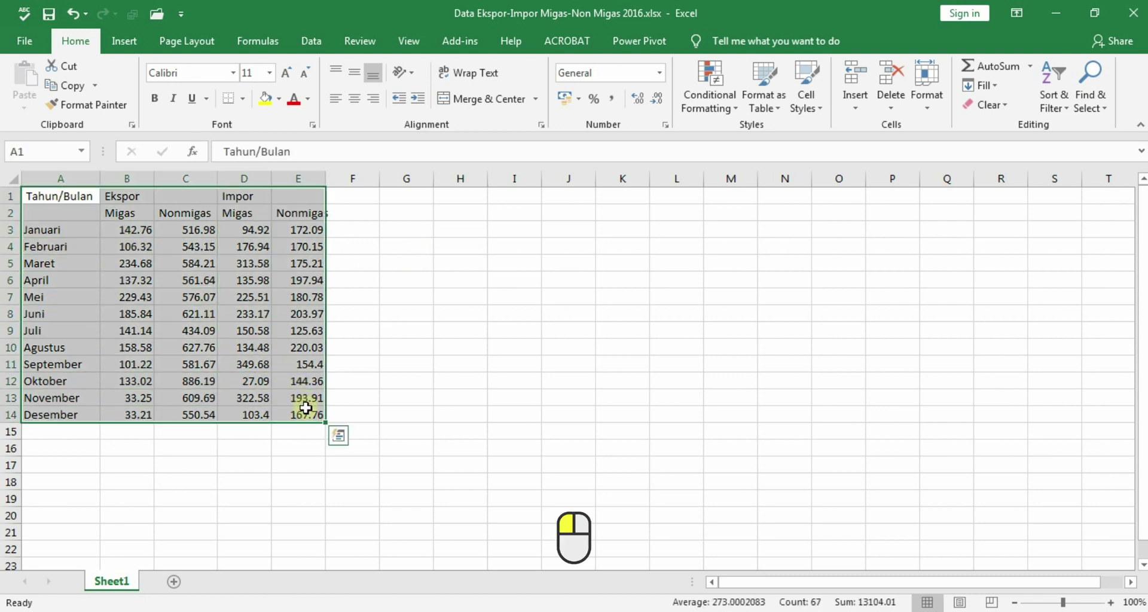
key(ctrl+c)
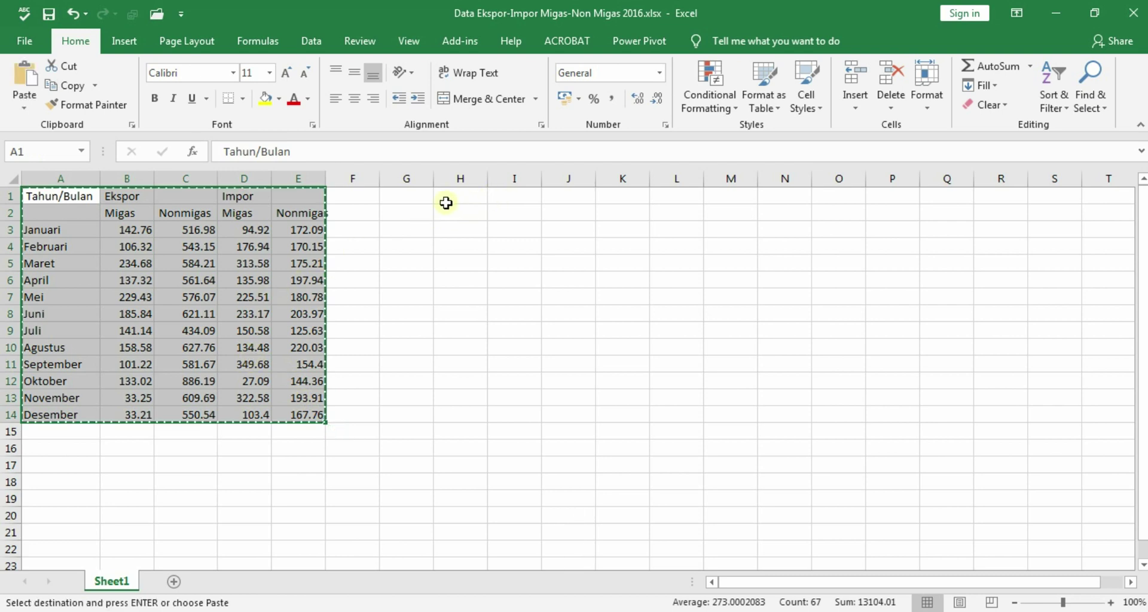
key(ctrl+c)
right_click(417, 198)
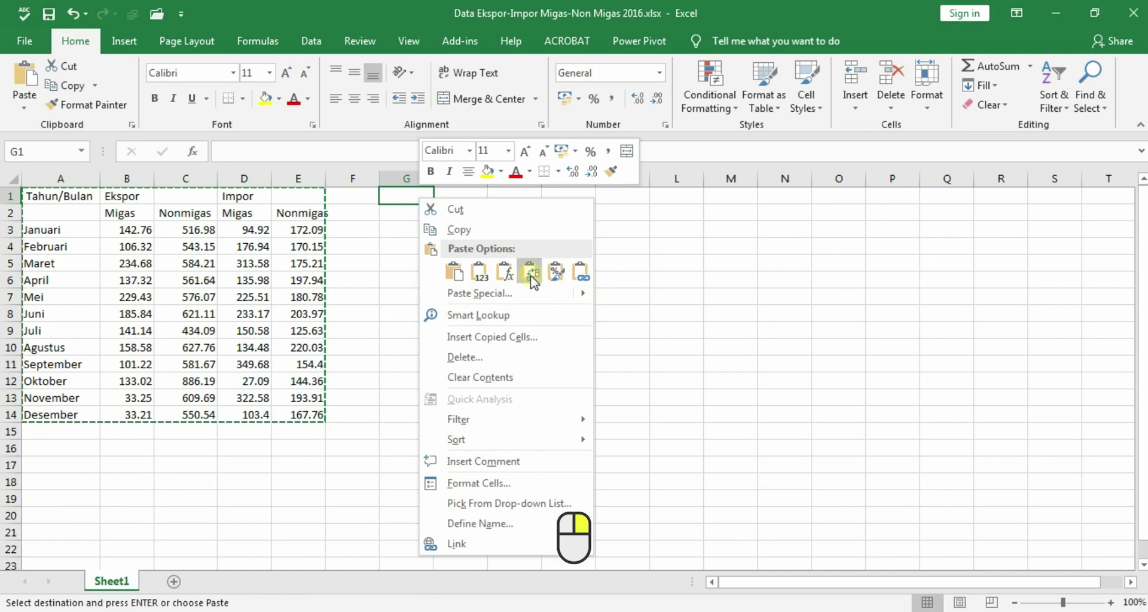
click(556, 272)
click(660, 346)
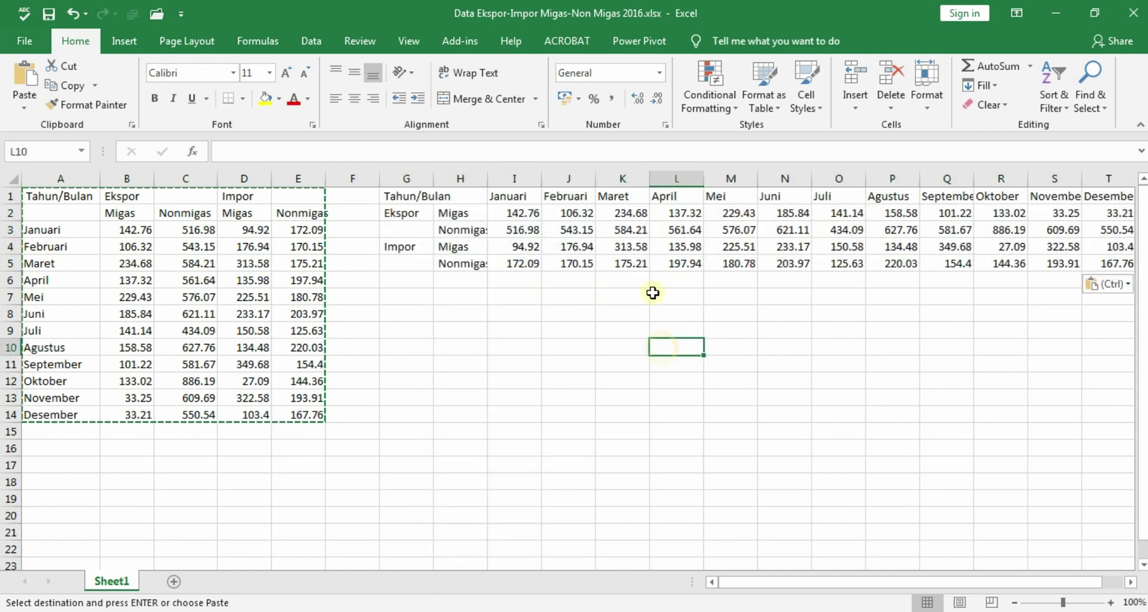
Examine the transposed table in G1:T5 against the source table and clear the pending copy selection
click(630, 245)
drag(768, 581, 861, 595)
click(340, 195)
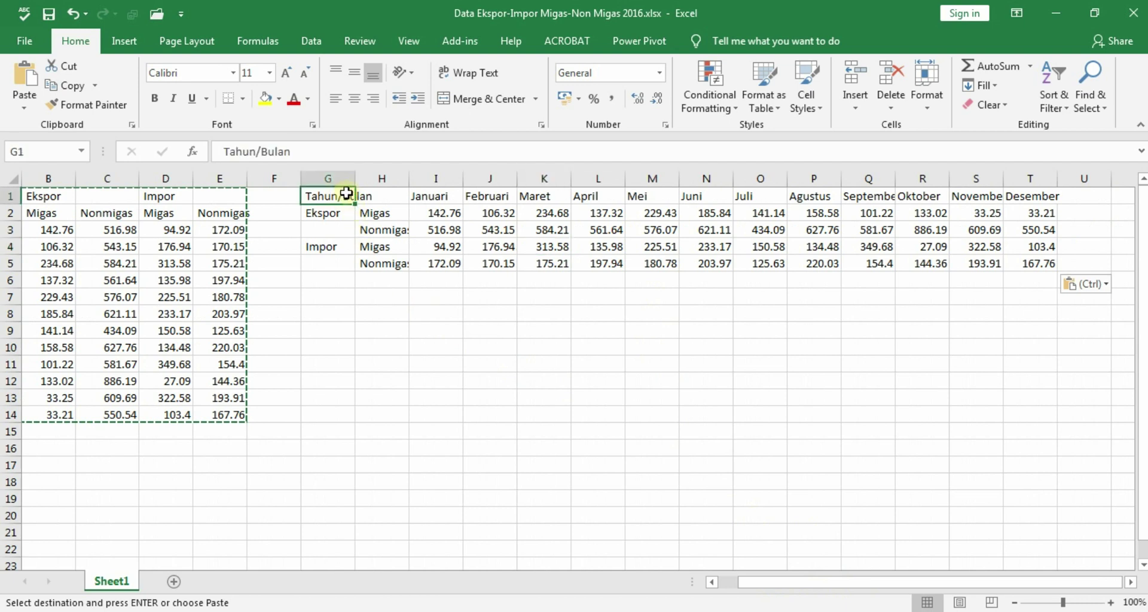
drag(882, 583, 804, 588)
click(458, 319)
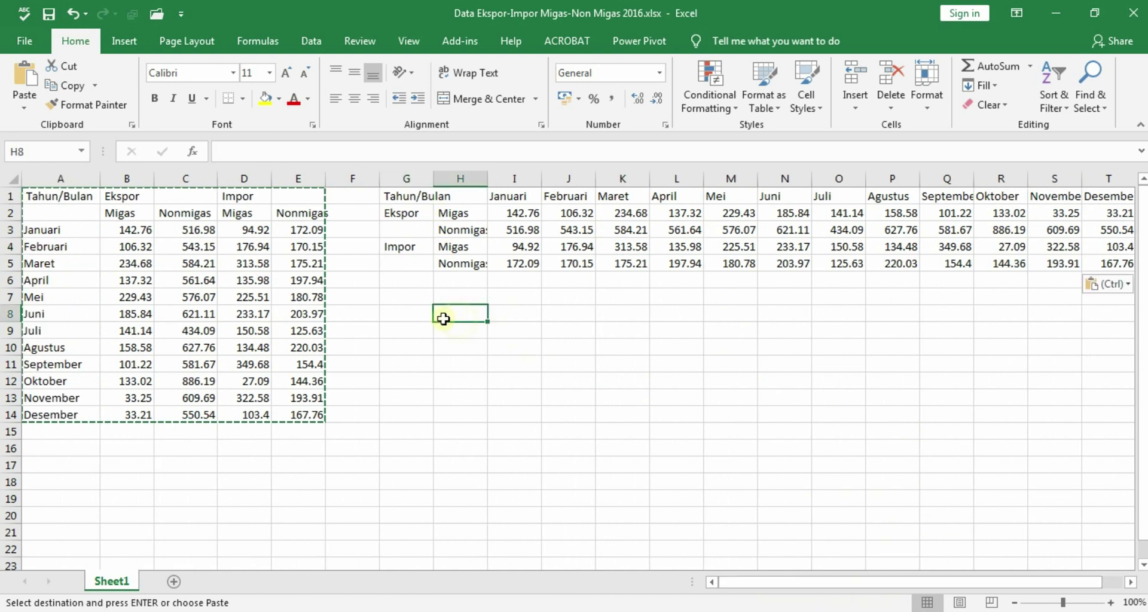
click(432, 399)
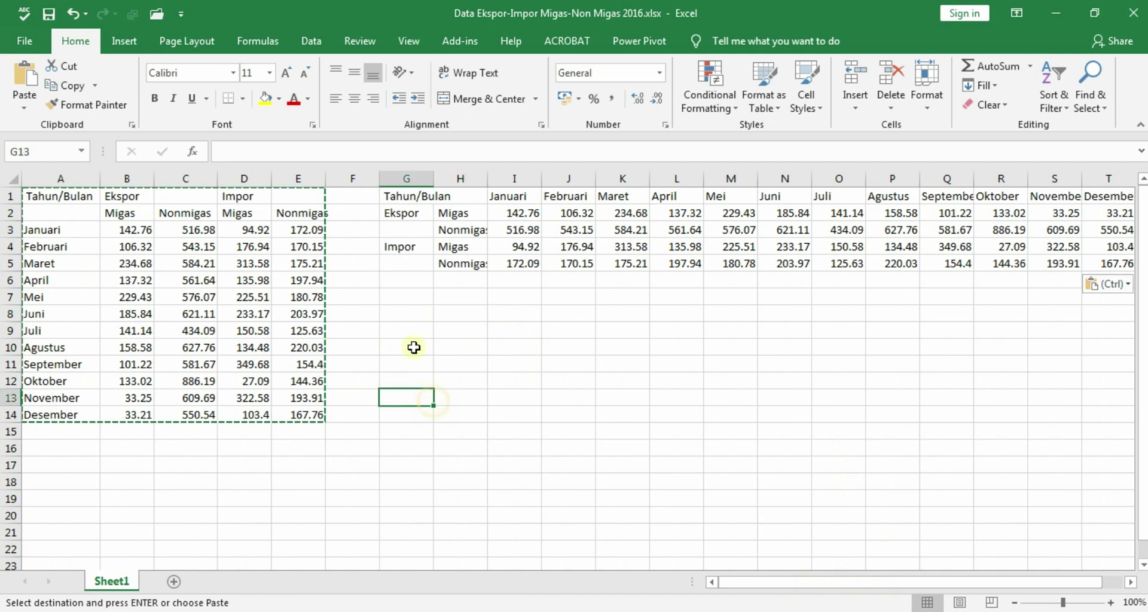
double_click(400, 298)
click(420, 336)
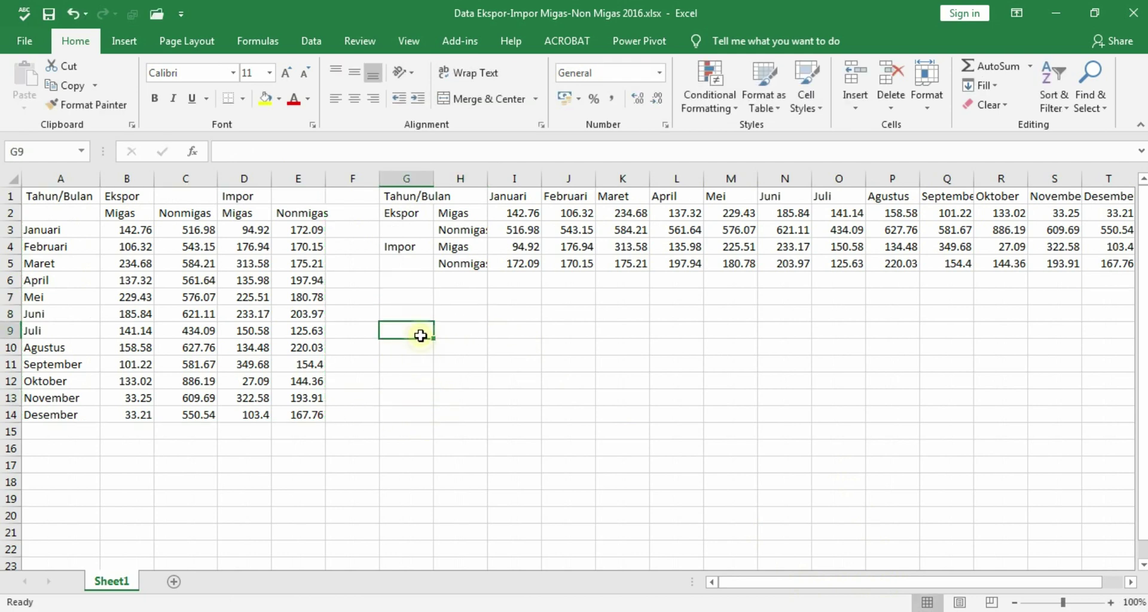
click(414, 292)
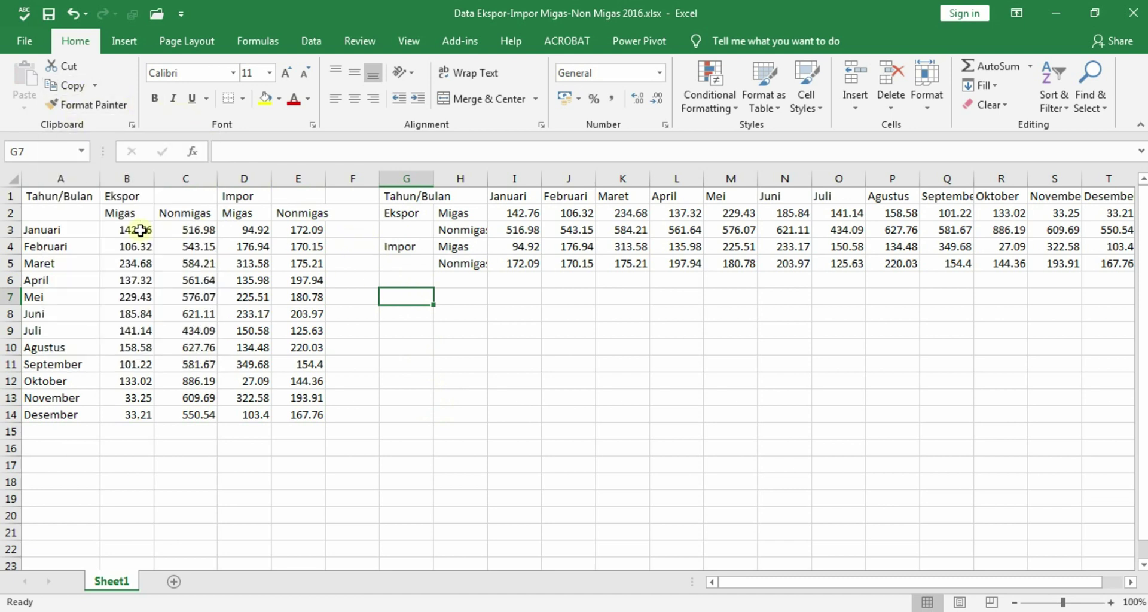
Apply All Borders to the Januari to Mei figures in B3:E7
drag(138, 230, 311, 301)
click(242, 99)
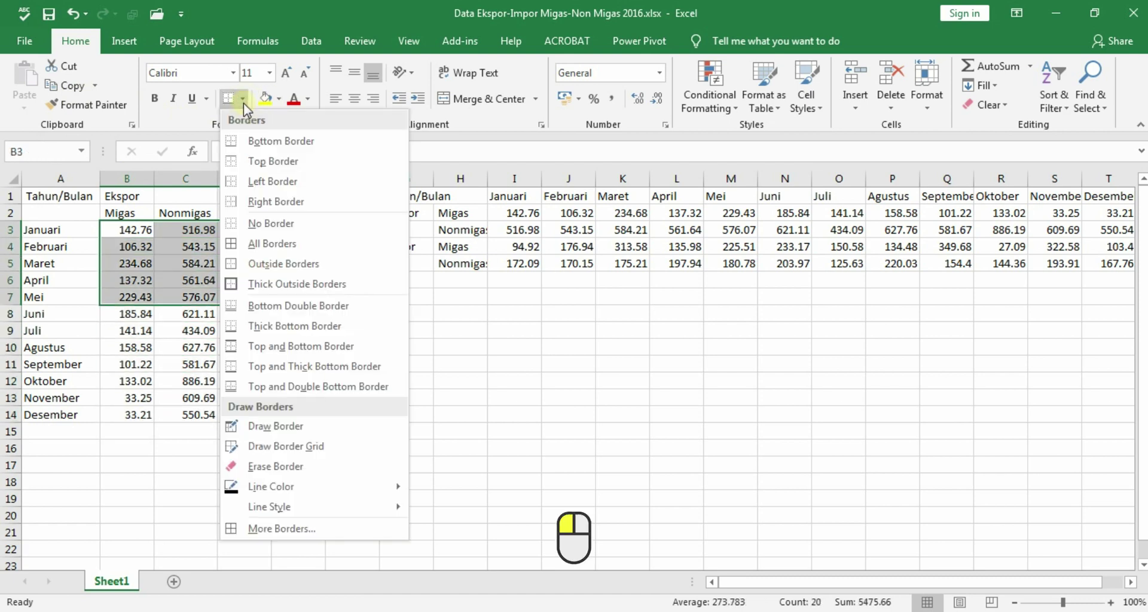
click(254, 242)
click(439, 343)
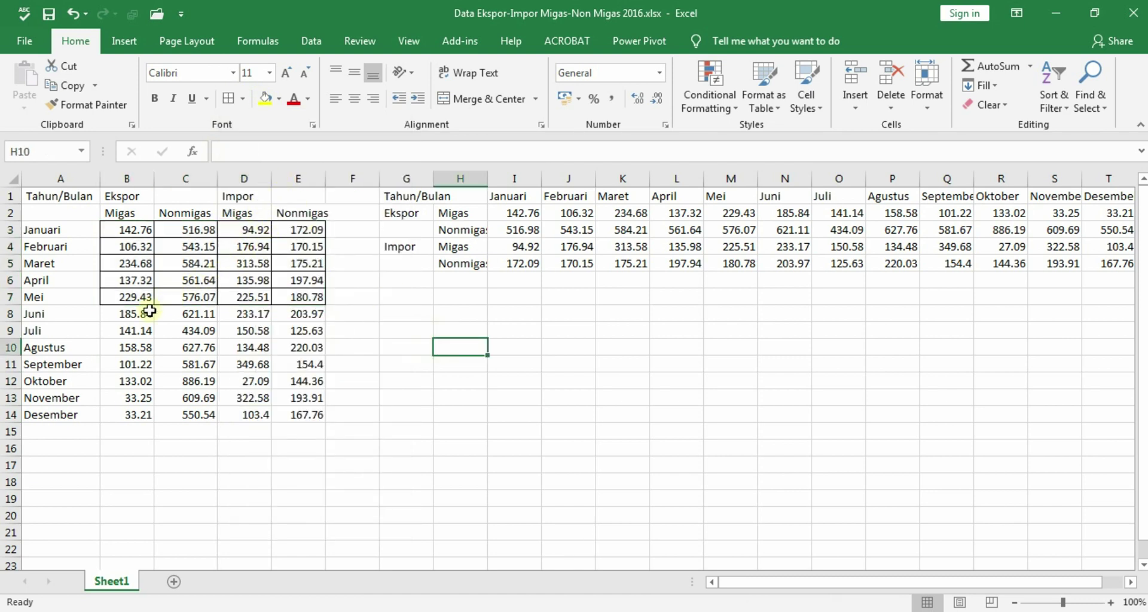
Format cell B3 in comma style with four decimal places
click(140, 226)
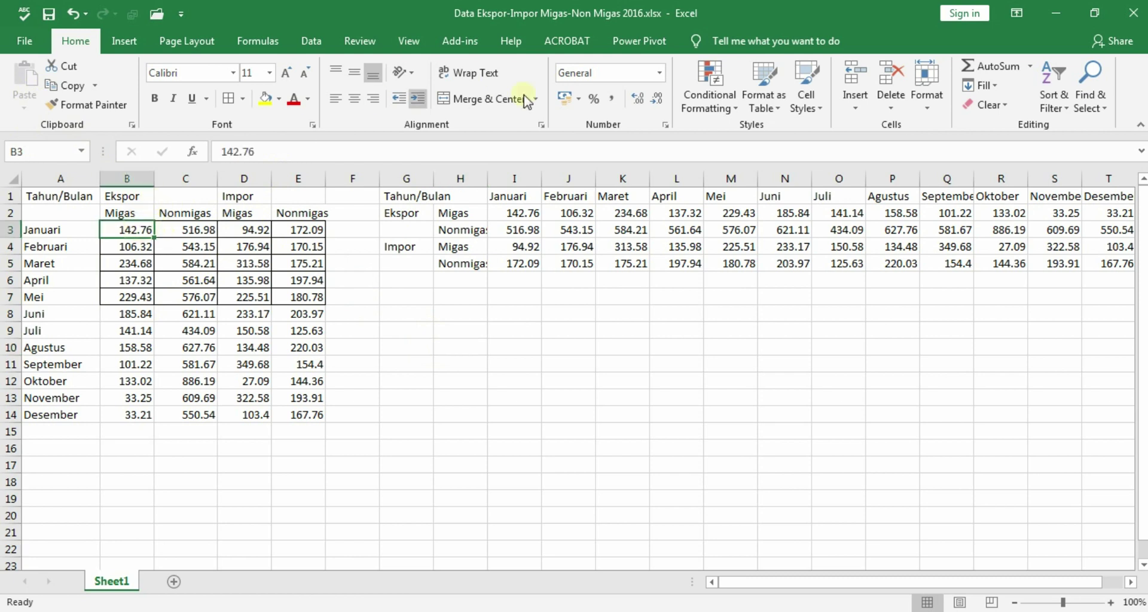
click(618, 101)
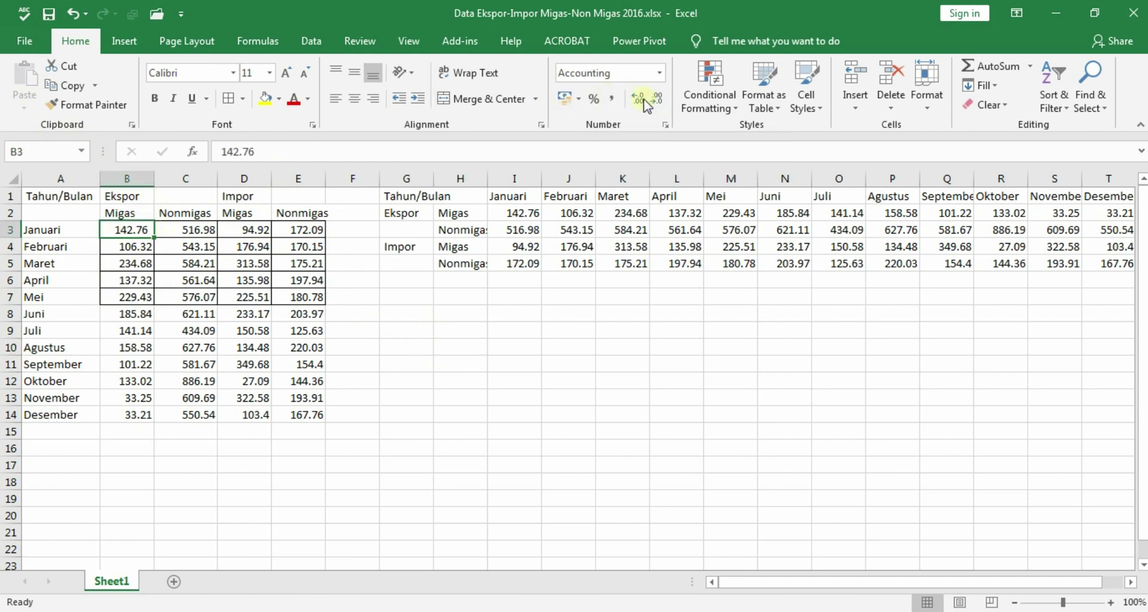
click(639, 99)
click(640, 100)
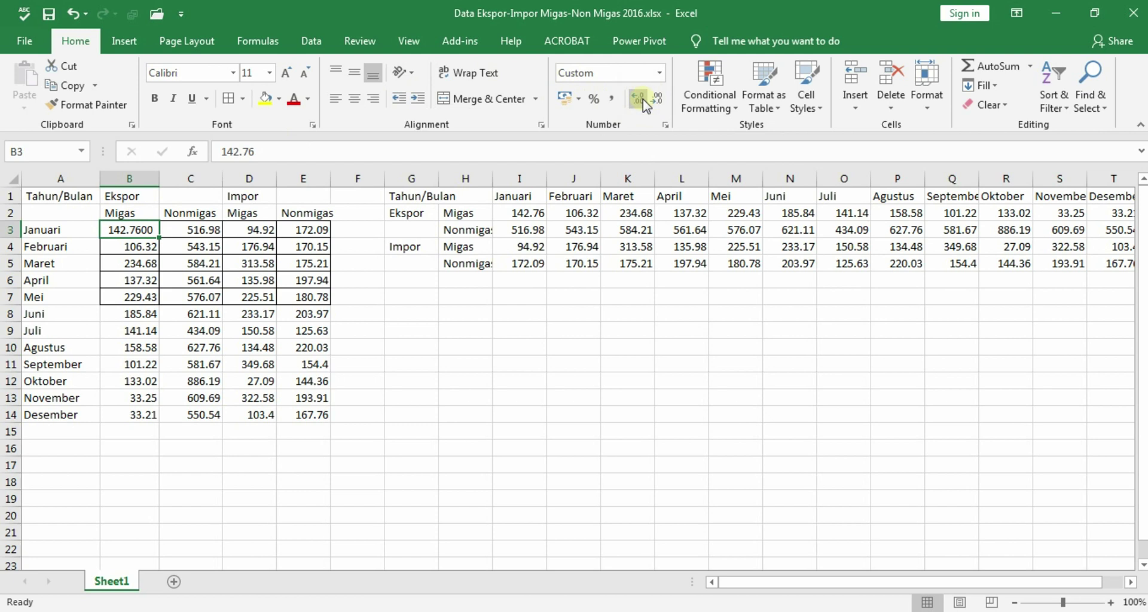
Format cell D3 in comma style with four decimal places and cell E3 as a percentage
click(261, 231)
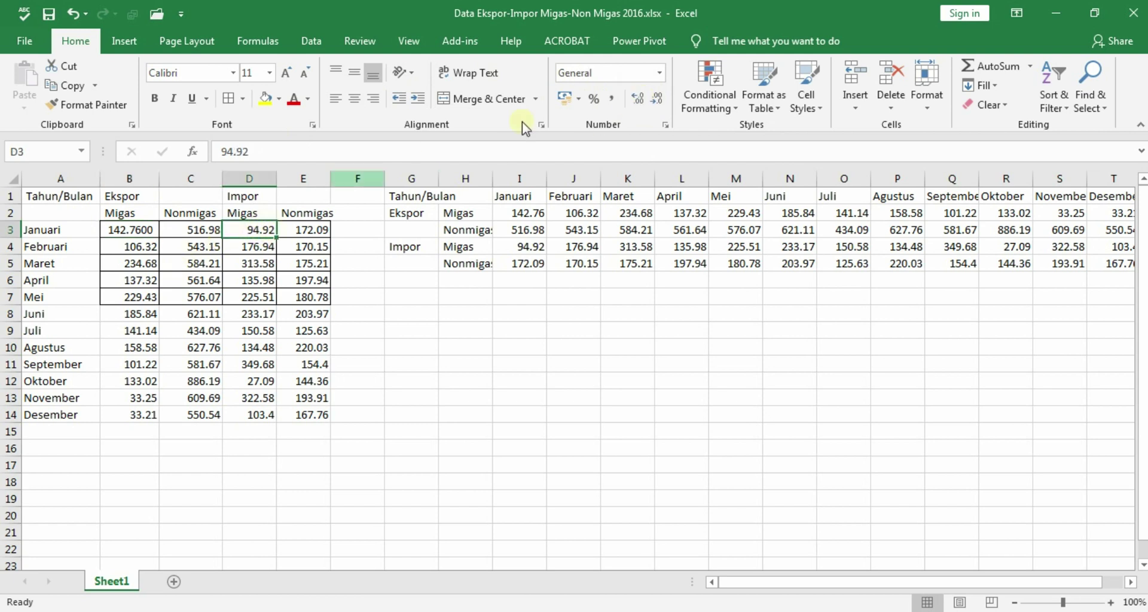
click(618, 105)
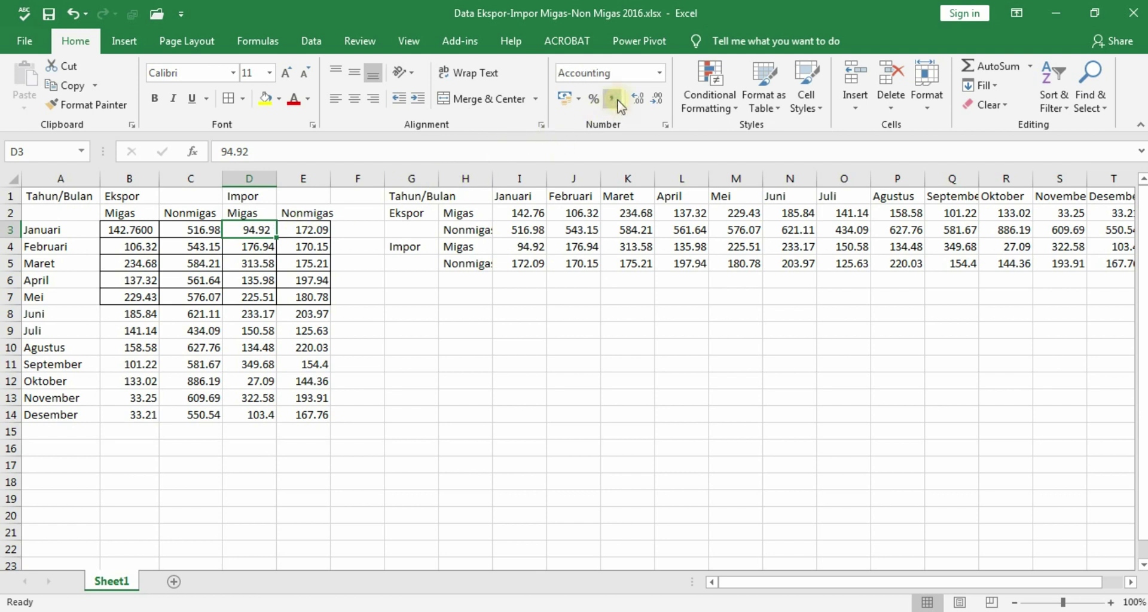
double_click(642, 99)
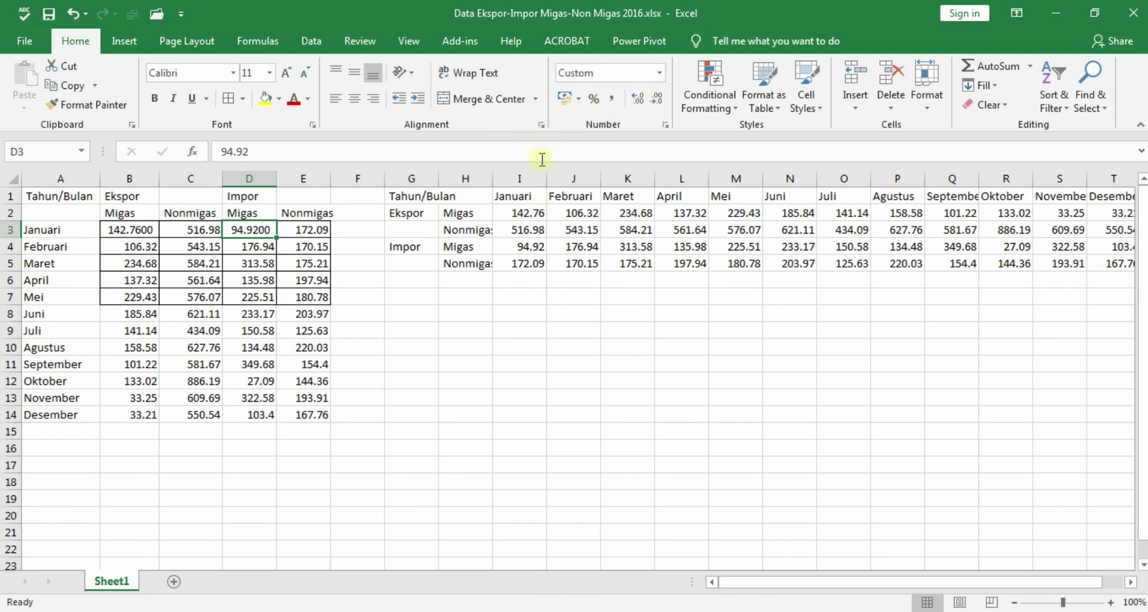
click(307, 231)
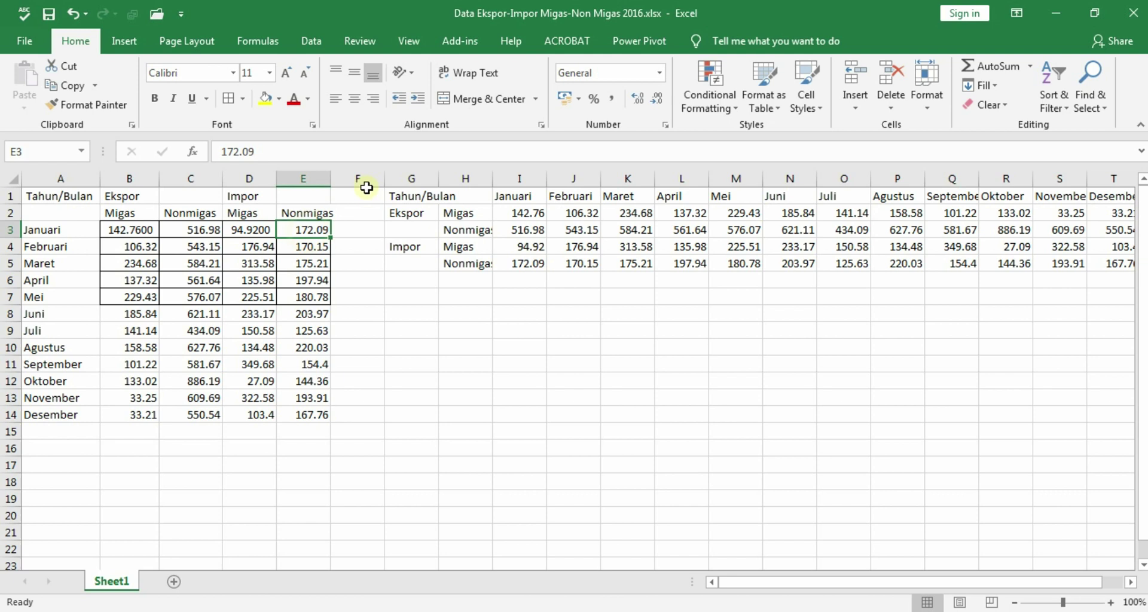
click(594, 99)
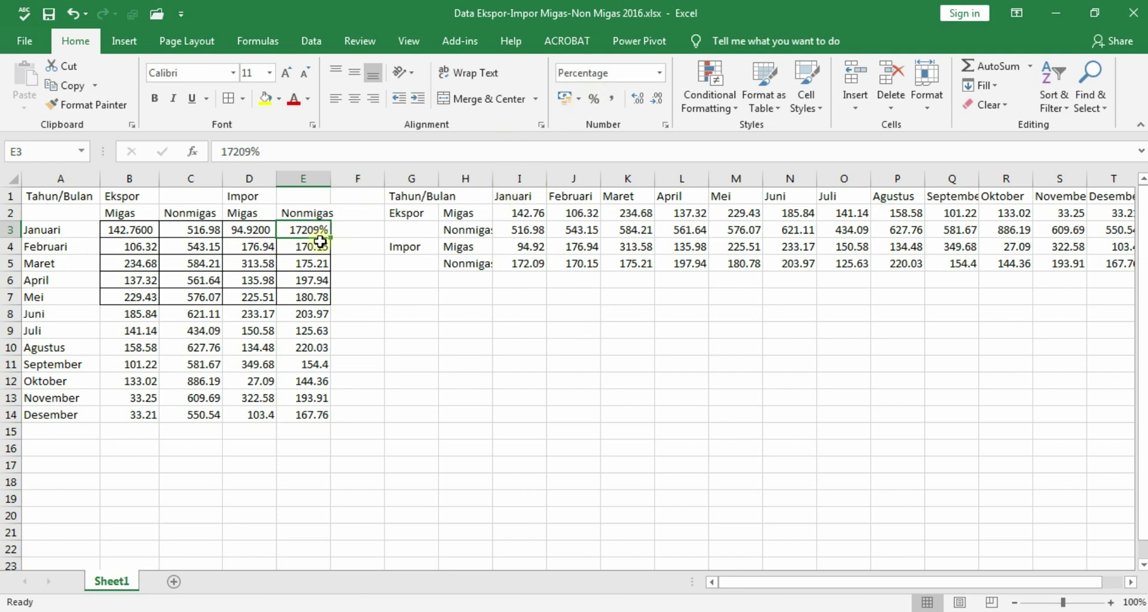
click(204, 228)
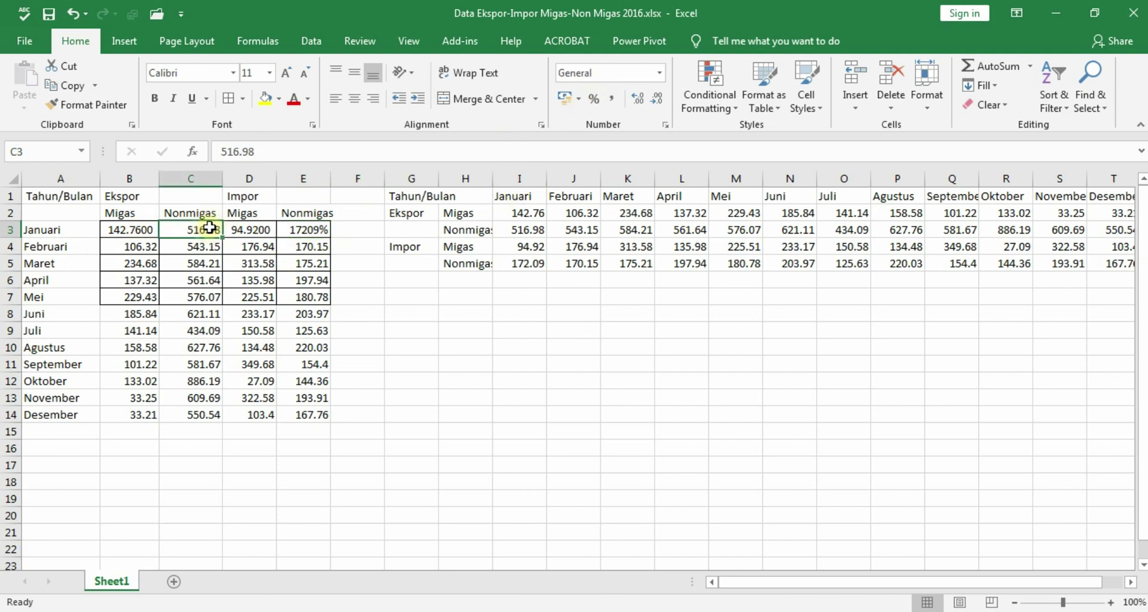
click(128, 229)
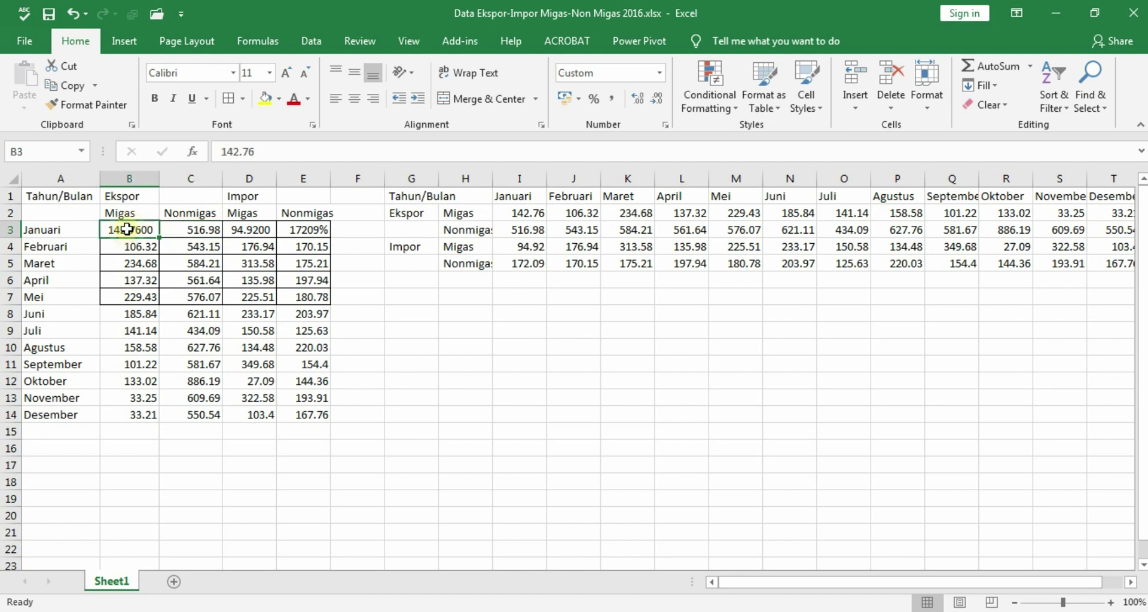
click(145, 245)
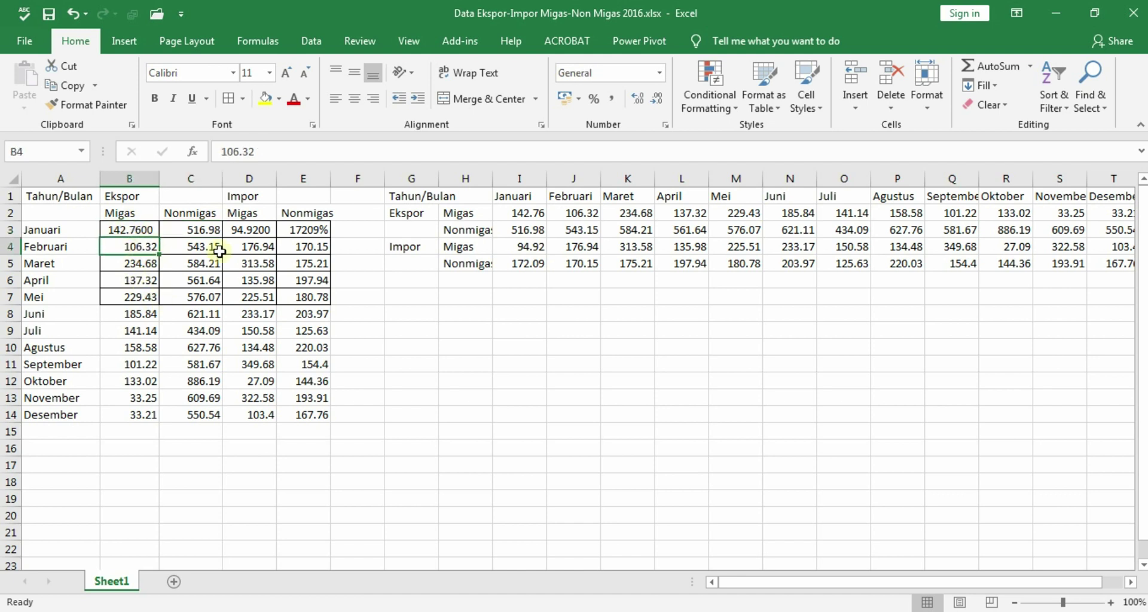
click(123, 229)
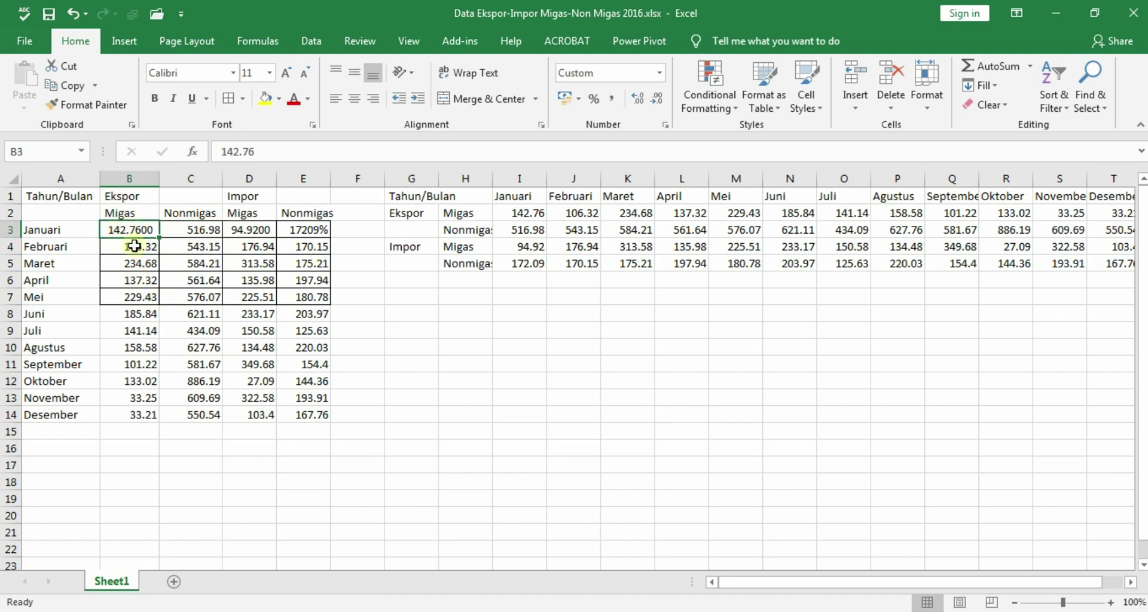
click(130, 245)
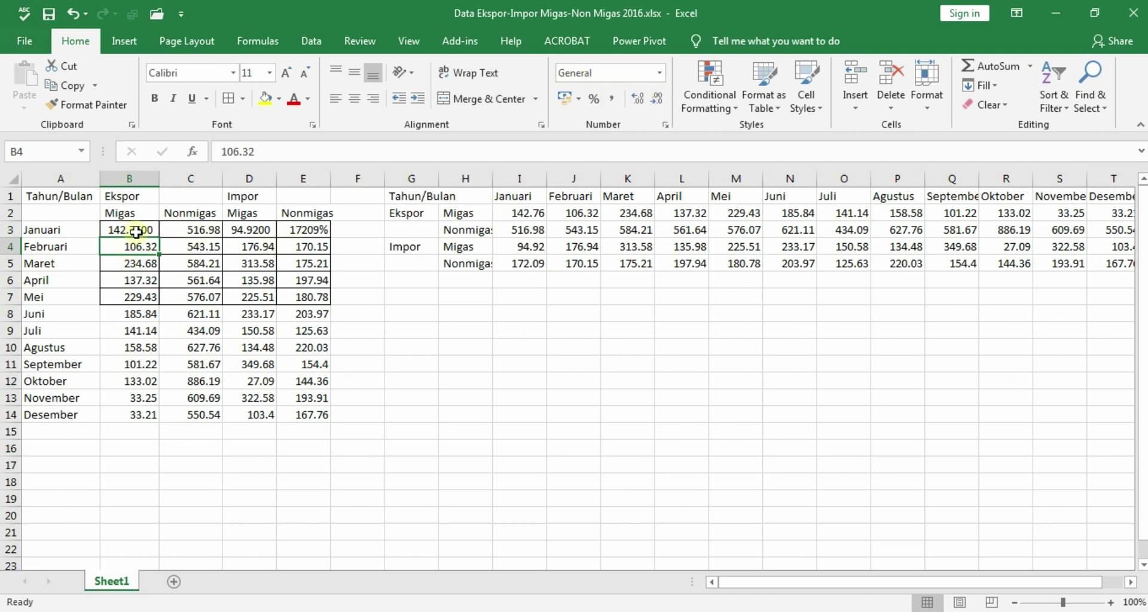
Copy the formatting of B3:E3 onto B4:E7 with Format Painter and autofit column D to its contents
drag(143, 231, 311, 233)
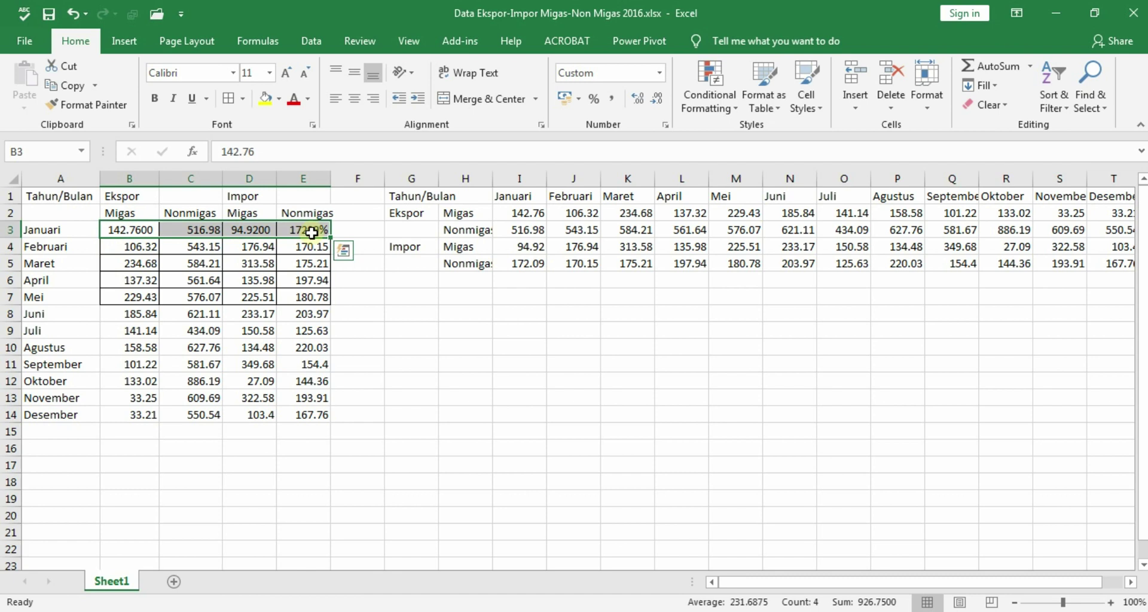
drag(142, 230, 308, 229)
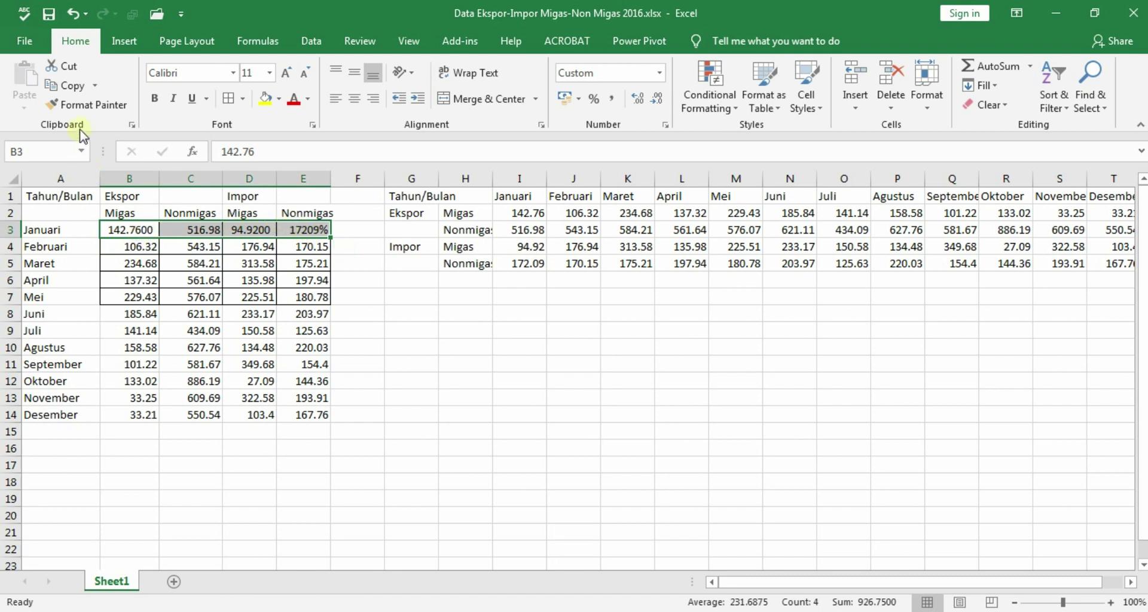
click(91, 108)
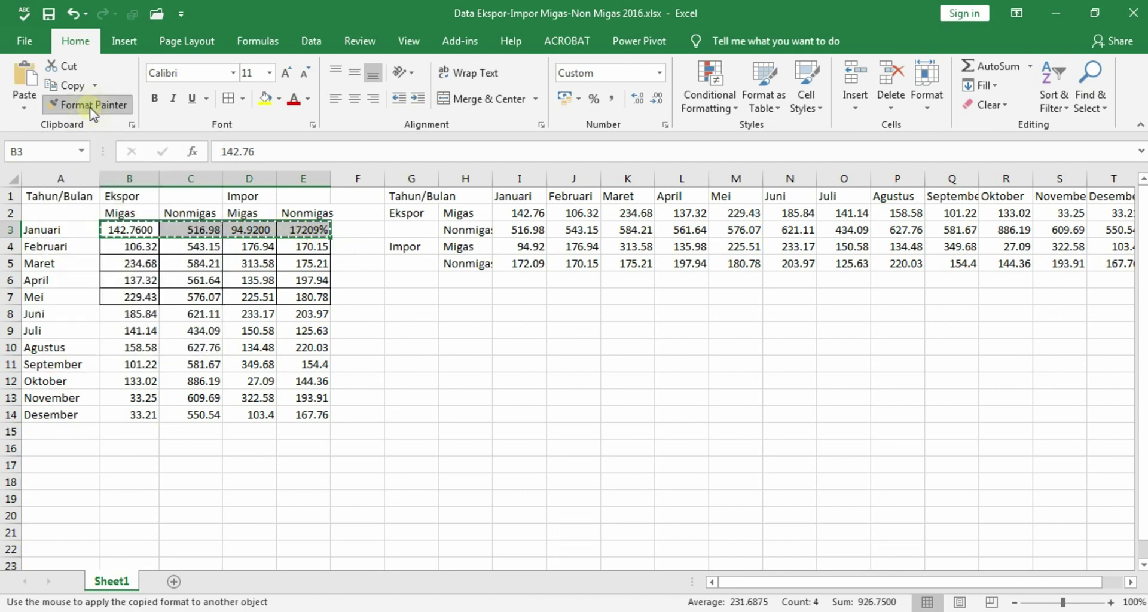
drag(127, 242, 303, 291)
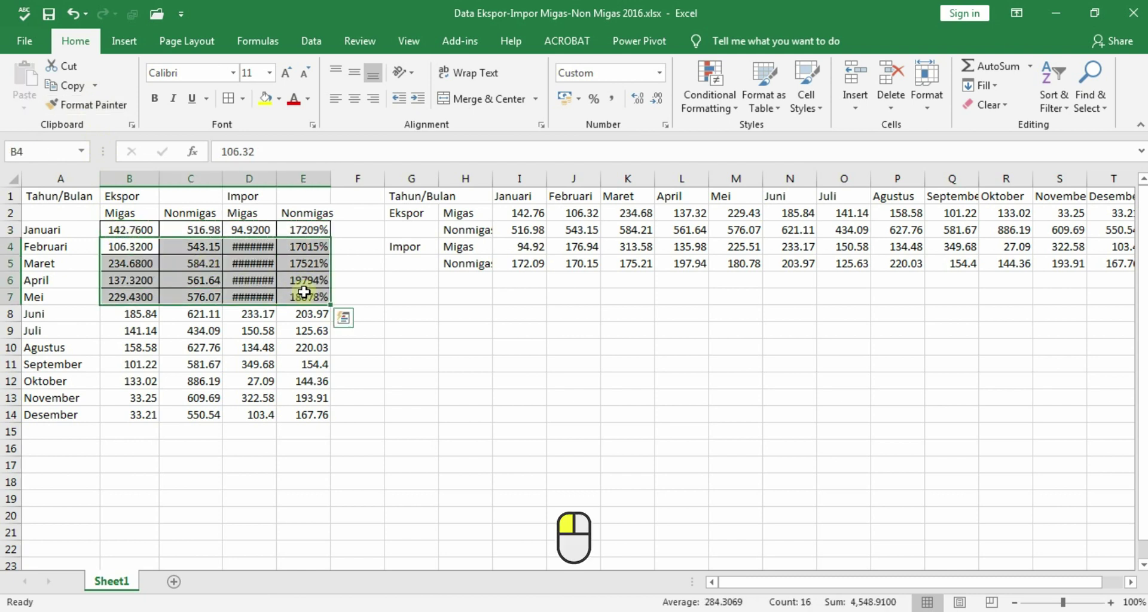
double_click(280, 178)
click(417, 346)
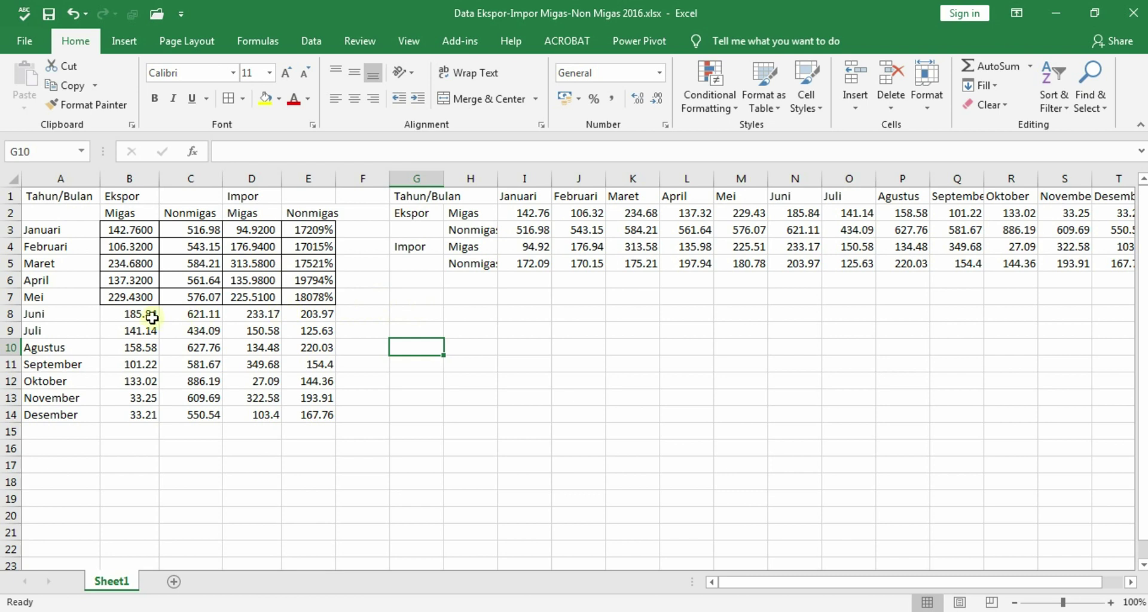
Extend the Mei row's formatting in B7:E7 to the Juni to Desember figures in B8:E14 with Format Painter
drag(128, 297, 328, 297)
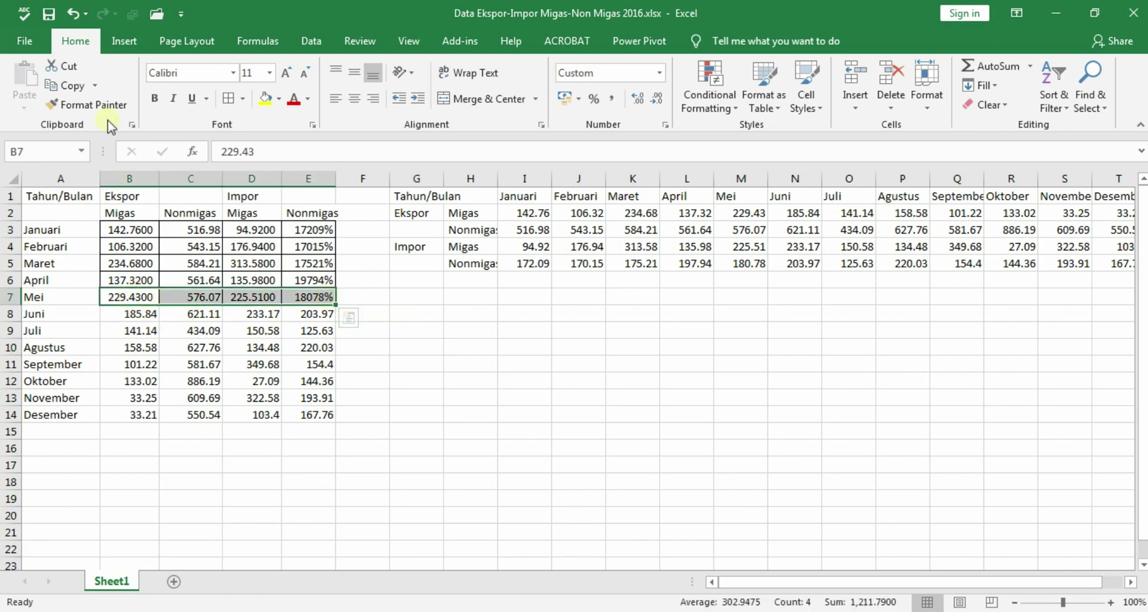
click(87, 104)
drag(143, 311, 335, 419)
click(432, 352)
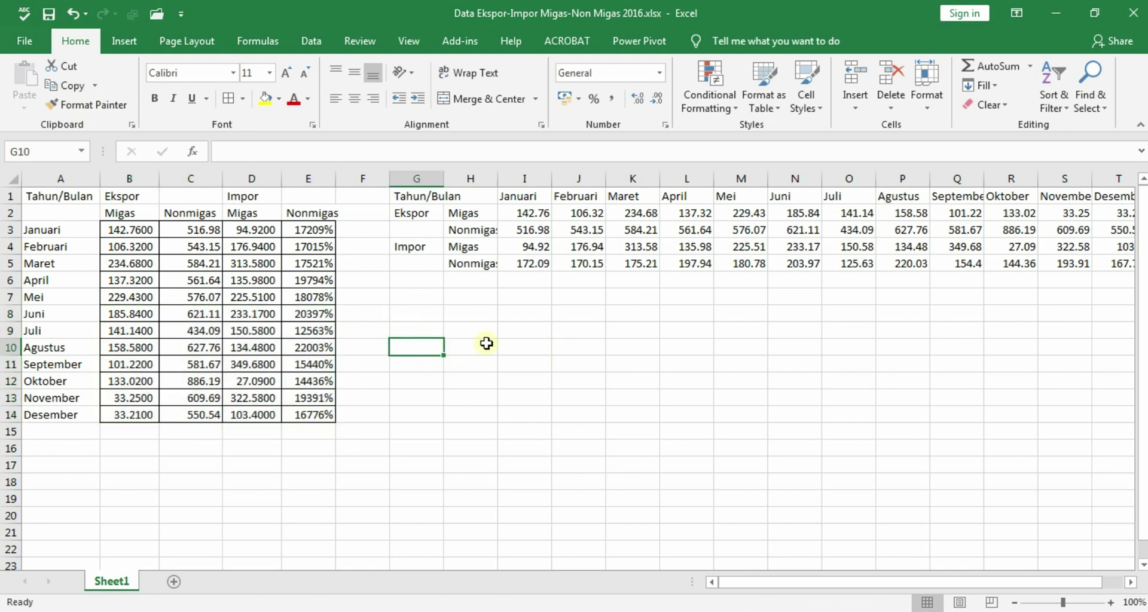
click(498, 307)
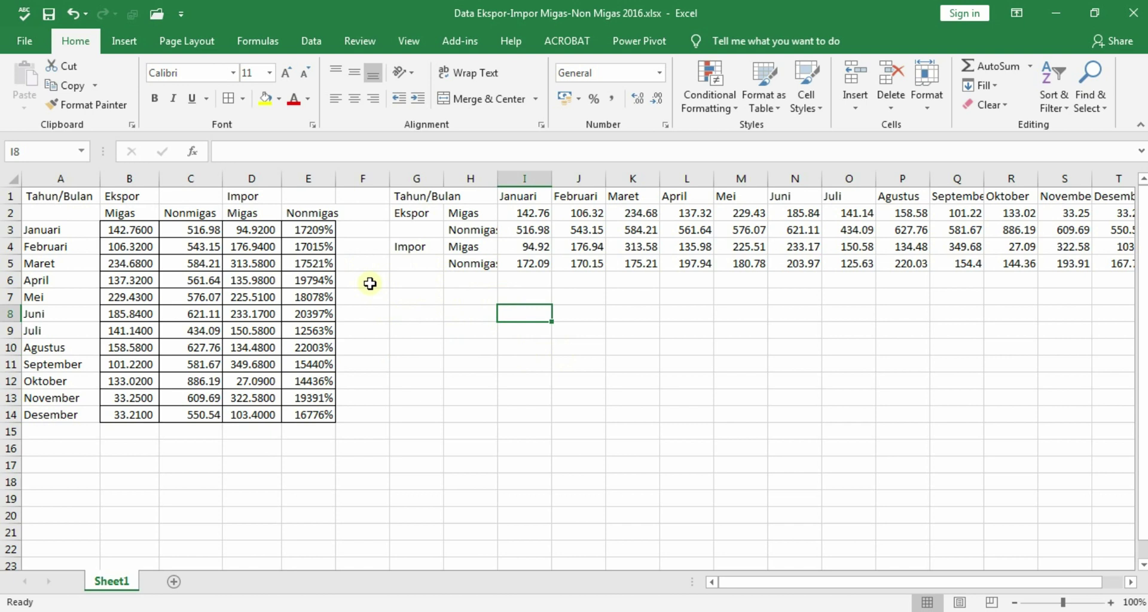
click(434, 298)
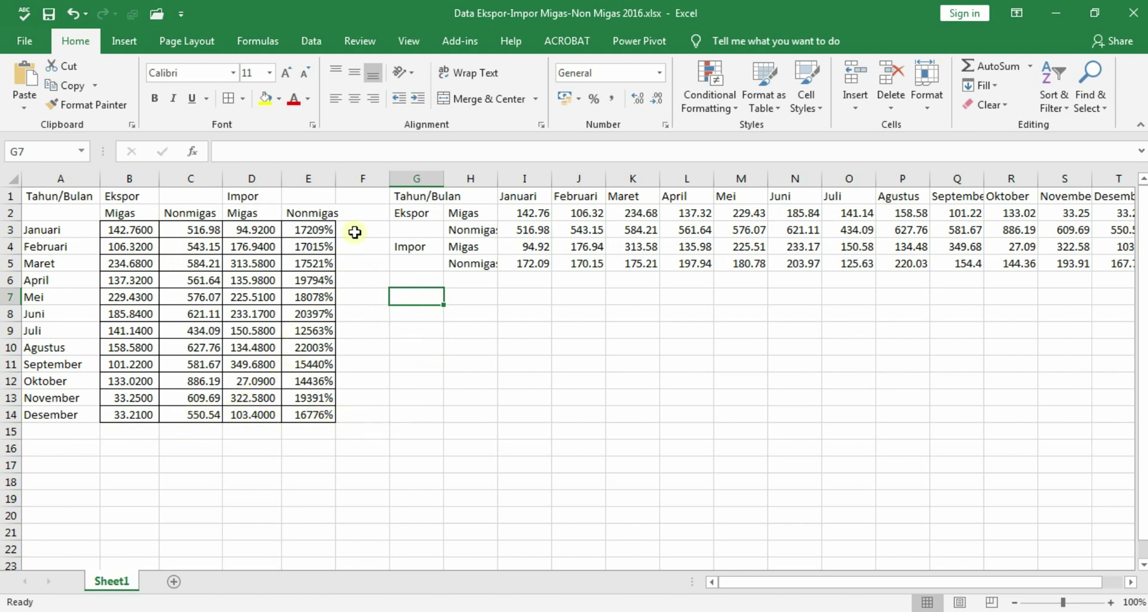
click(308, 230)
drag(131, 230, 308, 418)
click(371, 231)
click(433, 341)
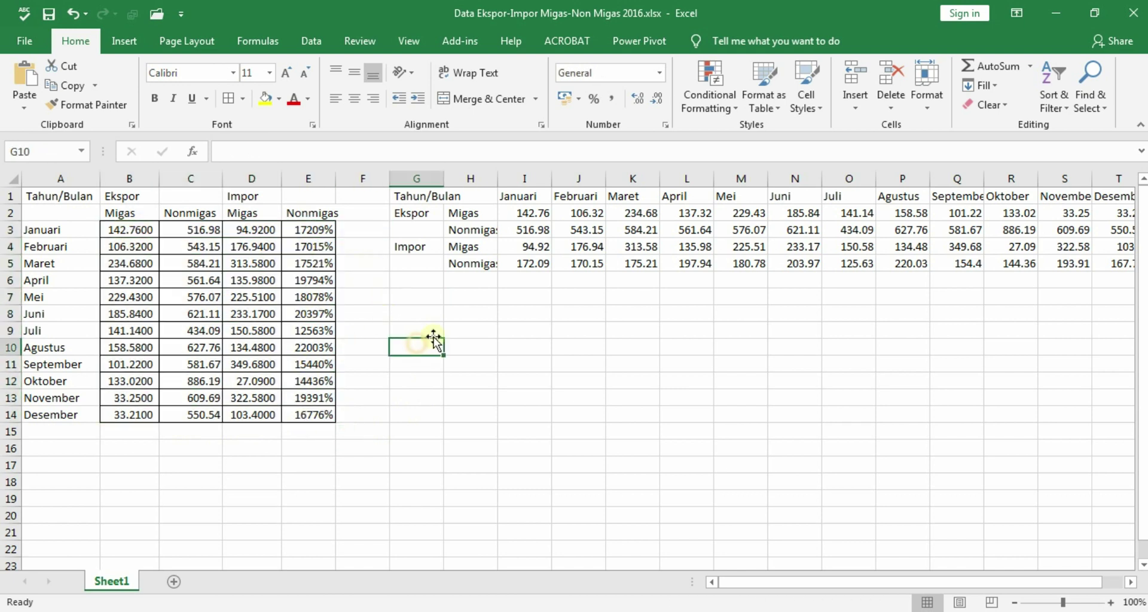
click(428, 296)
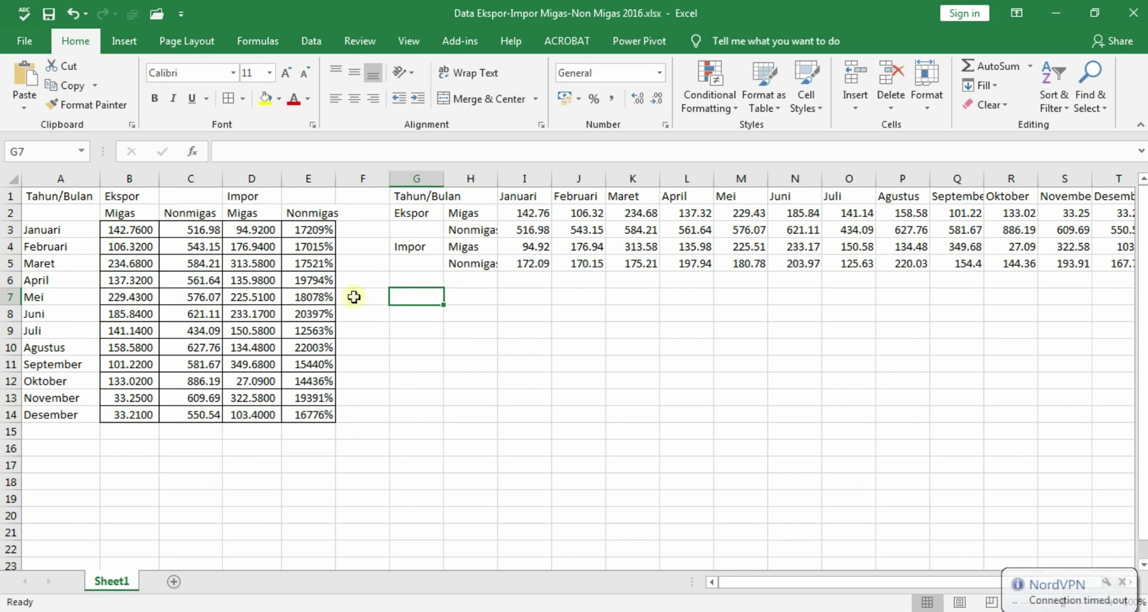
click(354, 297)
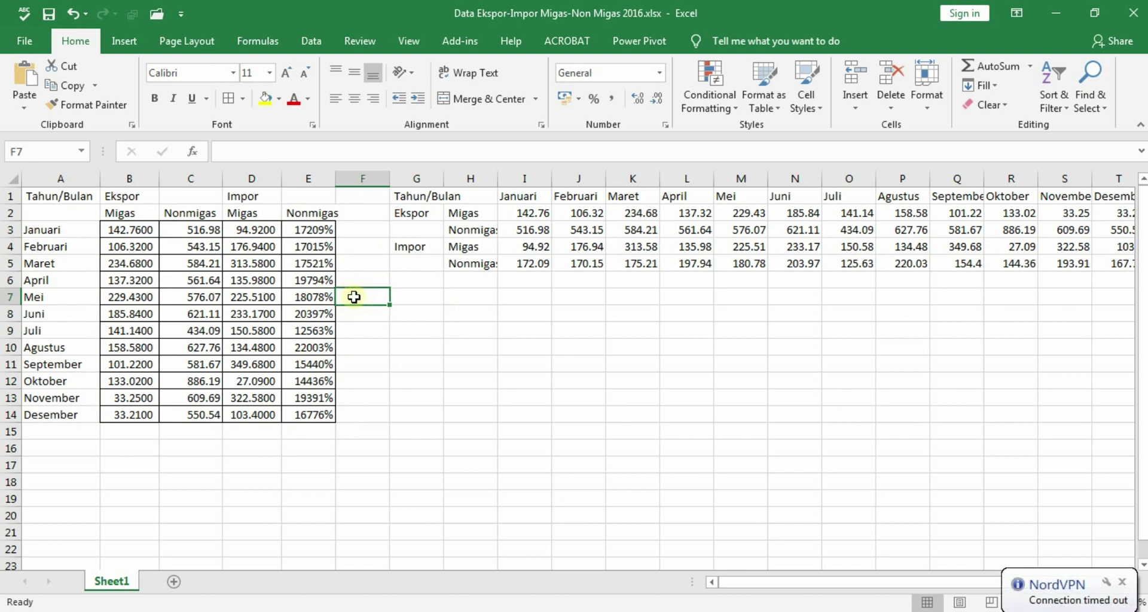
Enter the formula =B3 in cell G8 to reference the Januari Ekspor Migas figure
click(421, 320)
text(=)
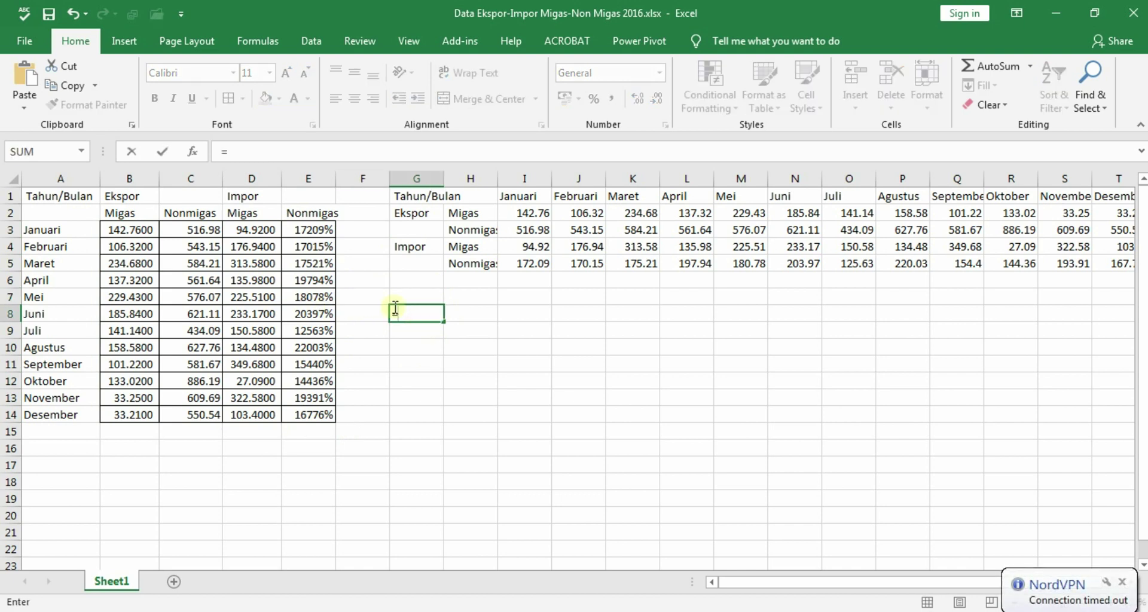
click(147, 230)
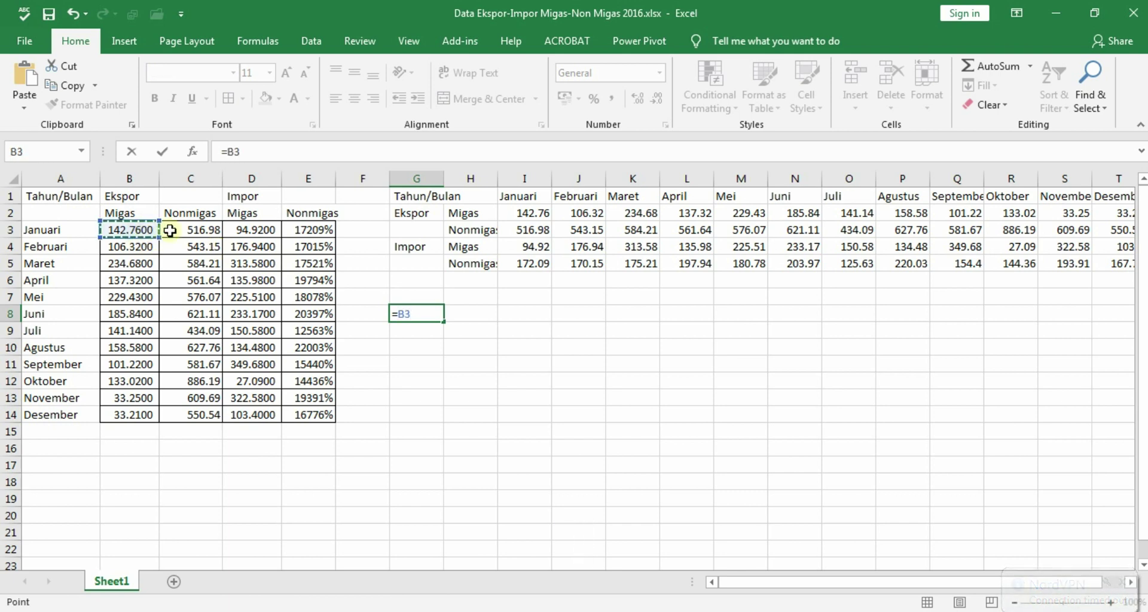
key(Return)
click(421, 312)
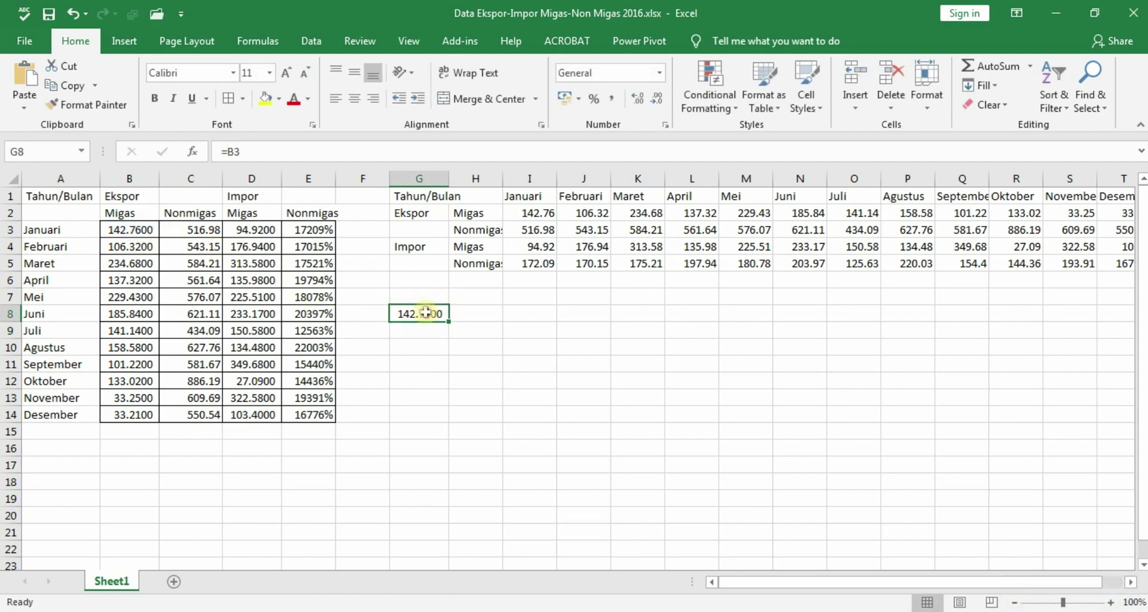
Copy G8, paste only its formula into H8, and compare the relative references of the two cells
click(473, 313)
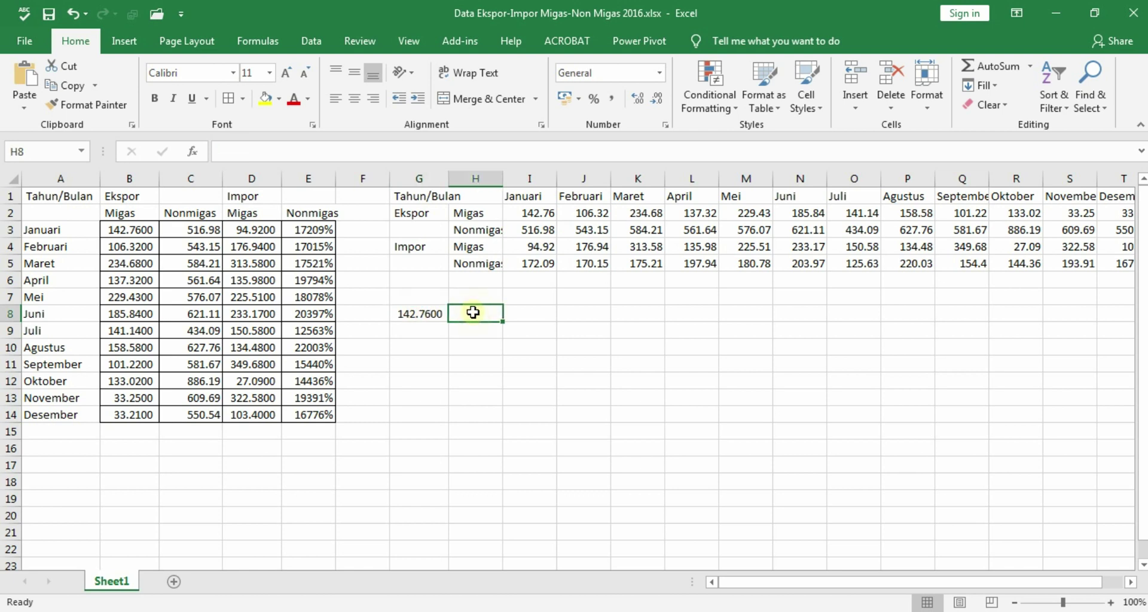
click(423, 314)
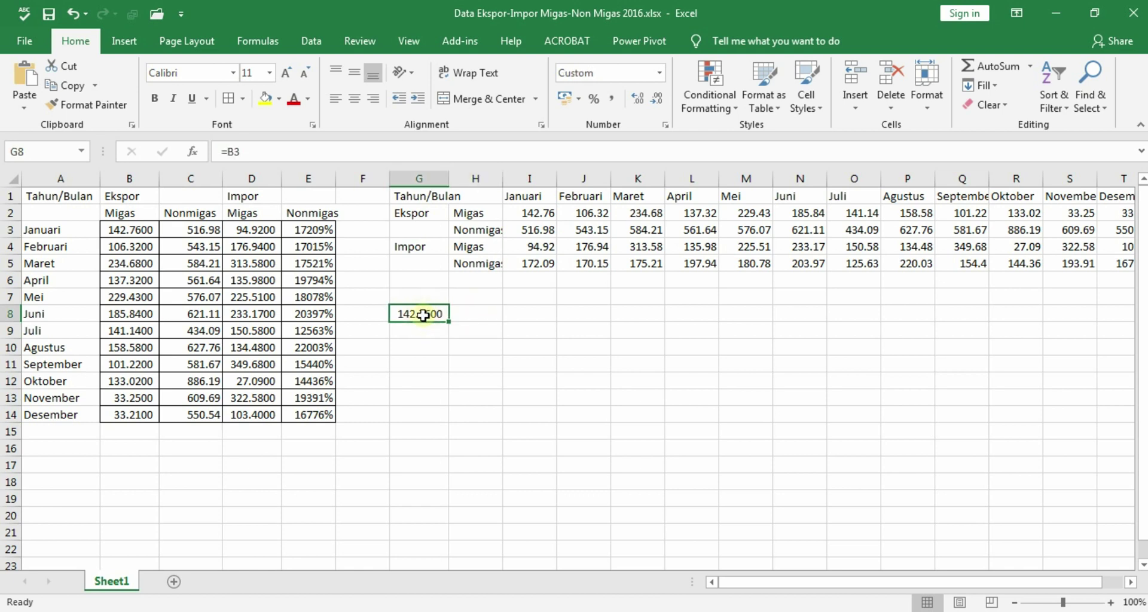
key(ctrl+c)
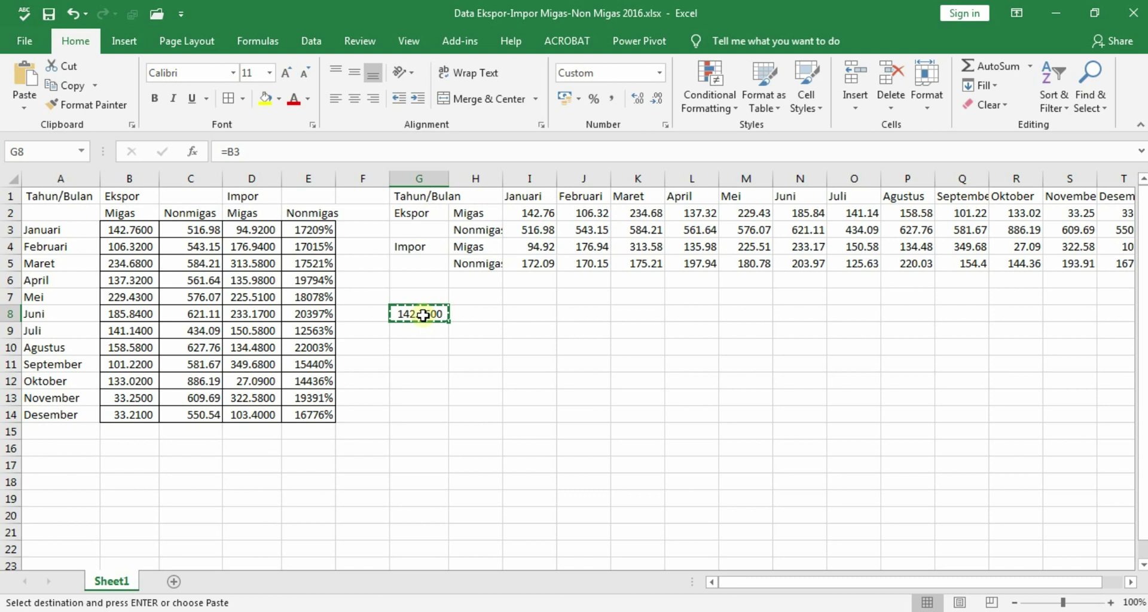
right_click(482, 316)
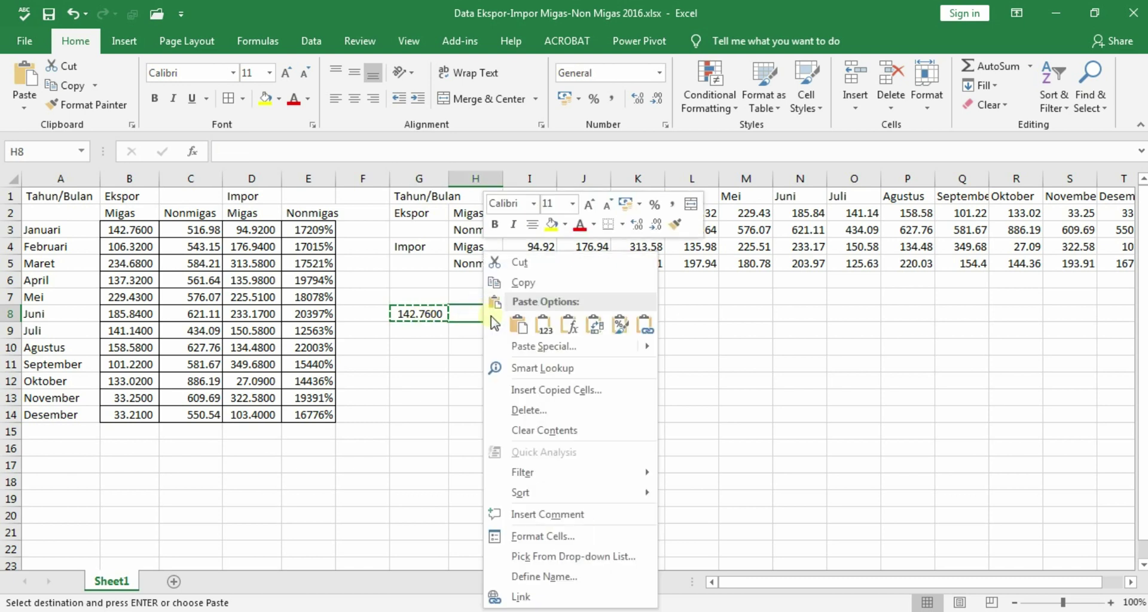
click(568, 326)
click(568, 326)
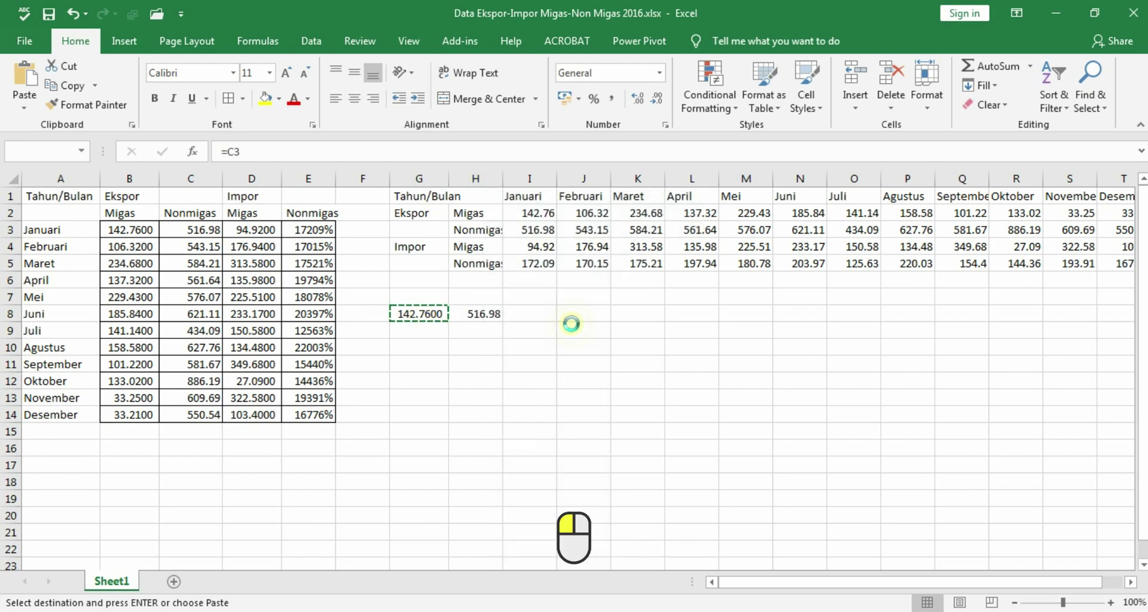
double_click(487, 313)
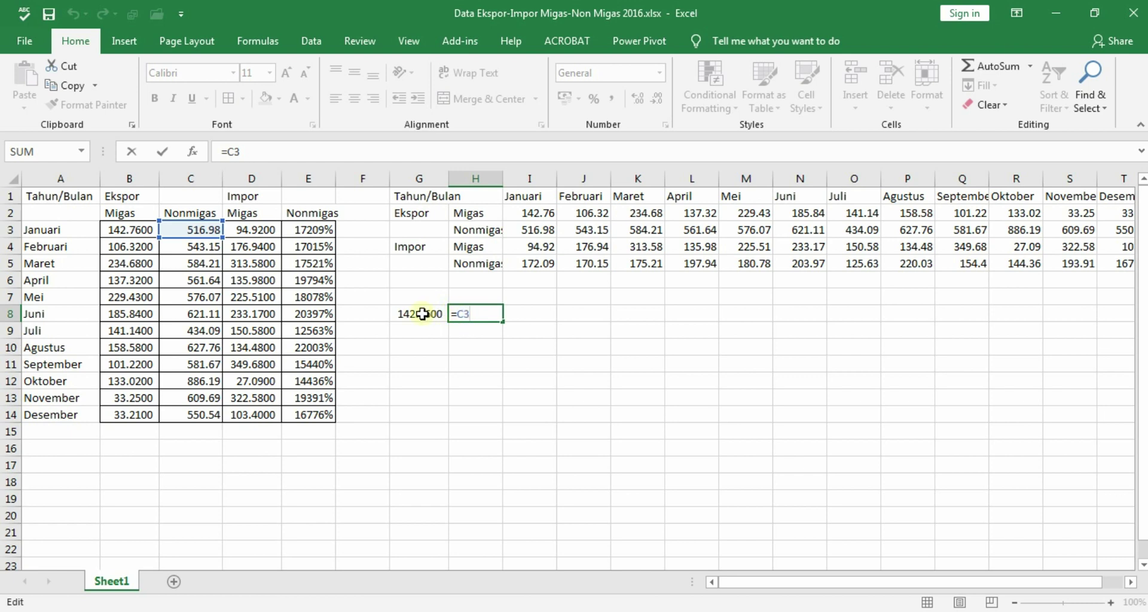
key(Return)
click(423, 314)
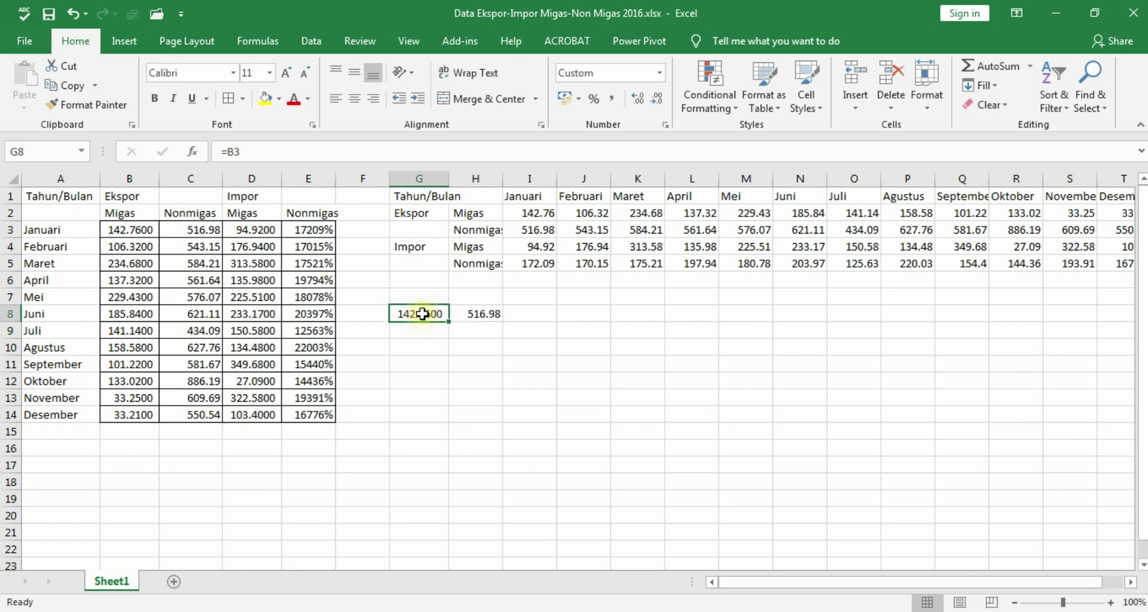
click(470, 313)
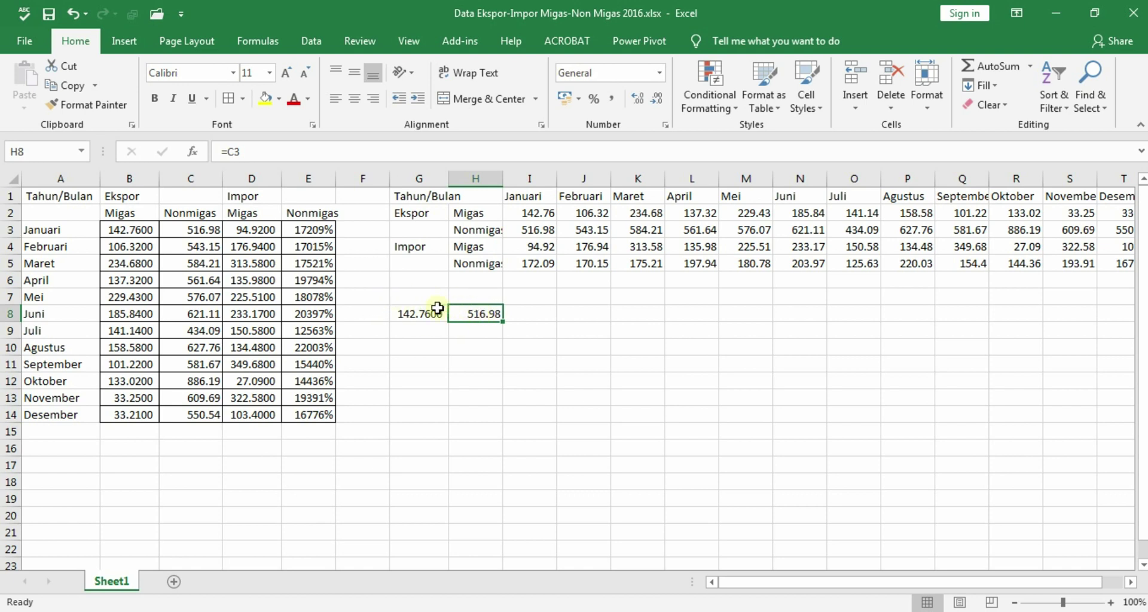
Make the reference in G8's formula absolute so that it reads =$B$3
click(437, 308)
drag(242, 151, 226, 149)
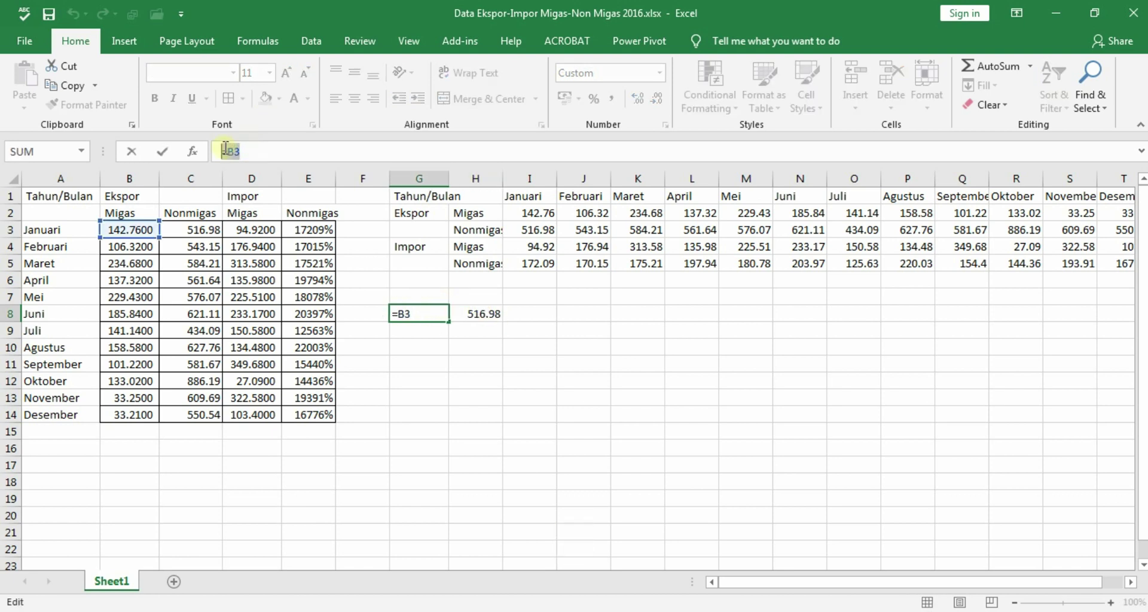
key(F4)
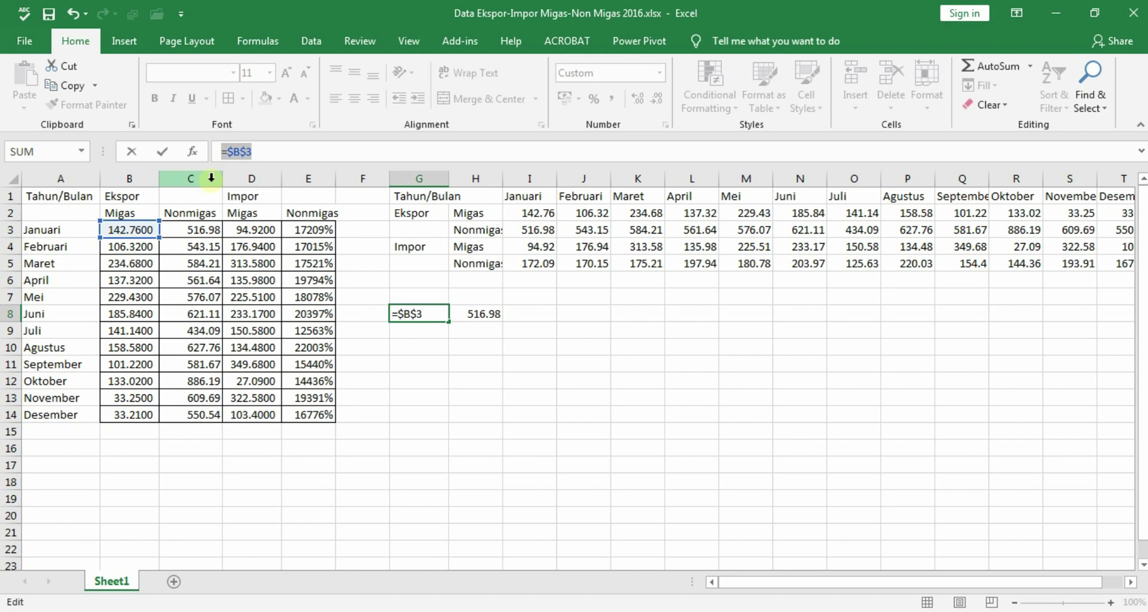
key(ctrl+Return)
Paste only G8's absolute formula over H8, compare both cells, and clear the pending copy selection
key(ctrl+c)
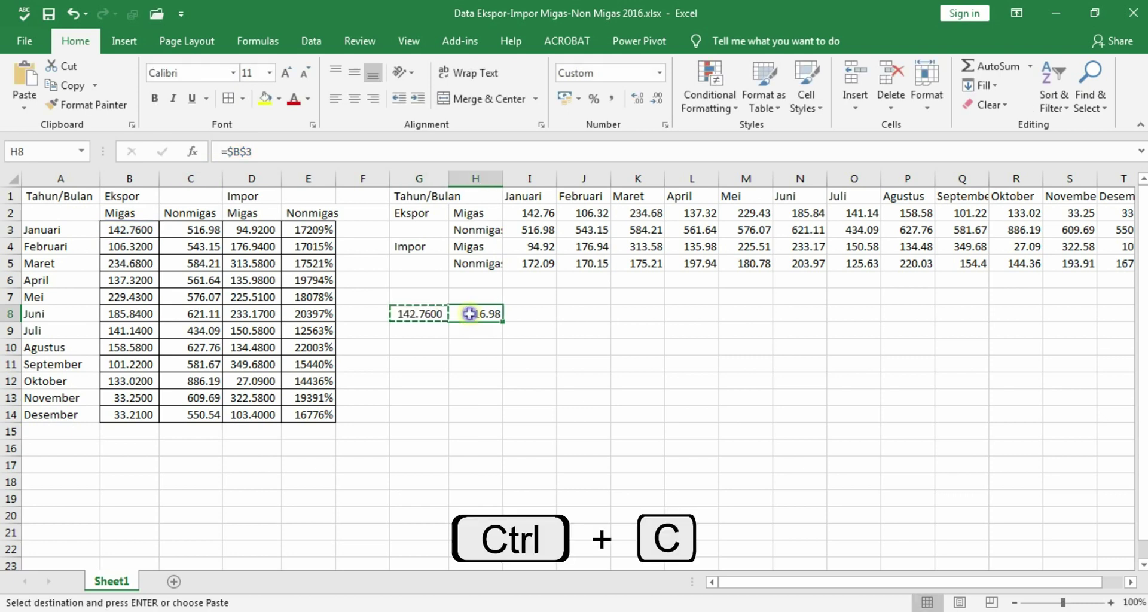
right_click(472, 314)
click(558, 326)
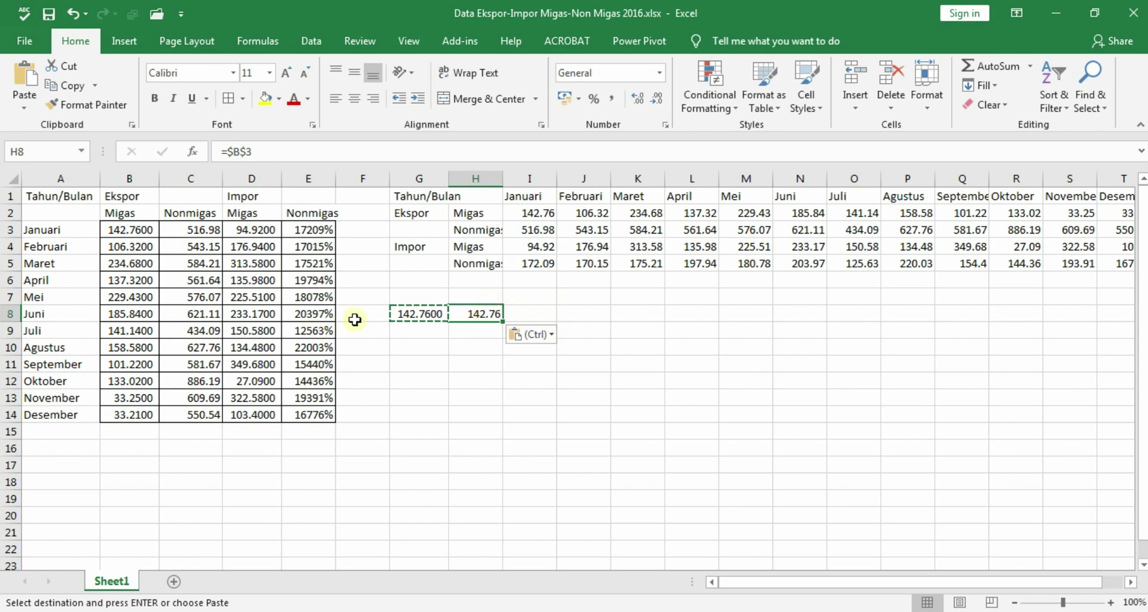
click(430, 312)
click(471, 313)
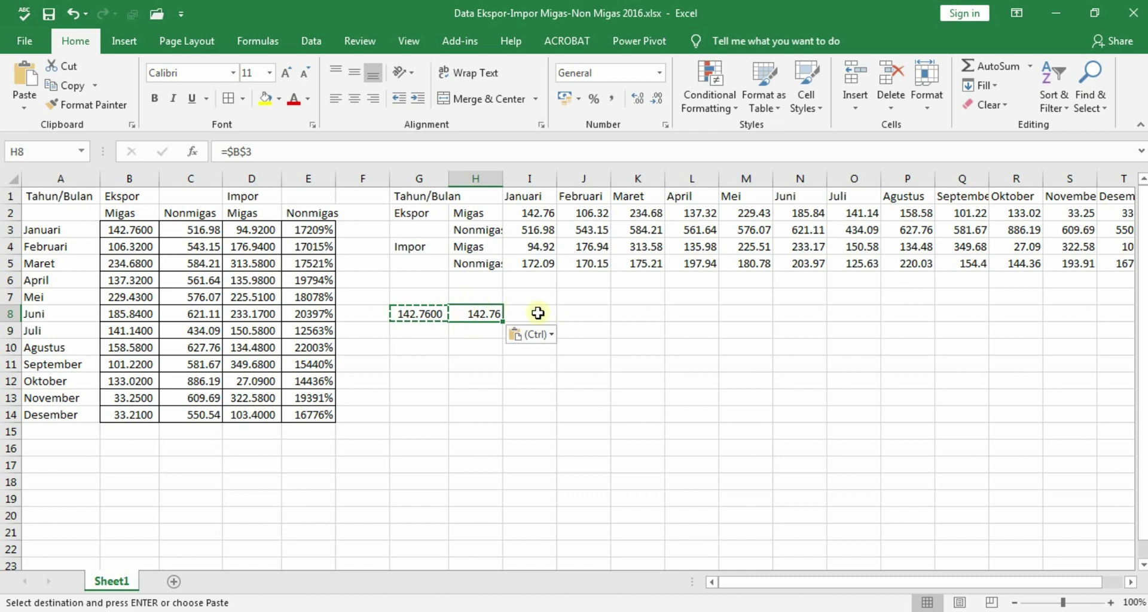
click(538, 313)
click(615, 329)
click(567, 382)
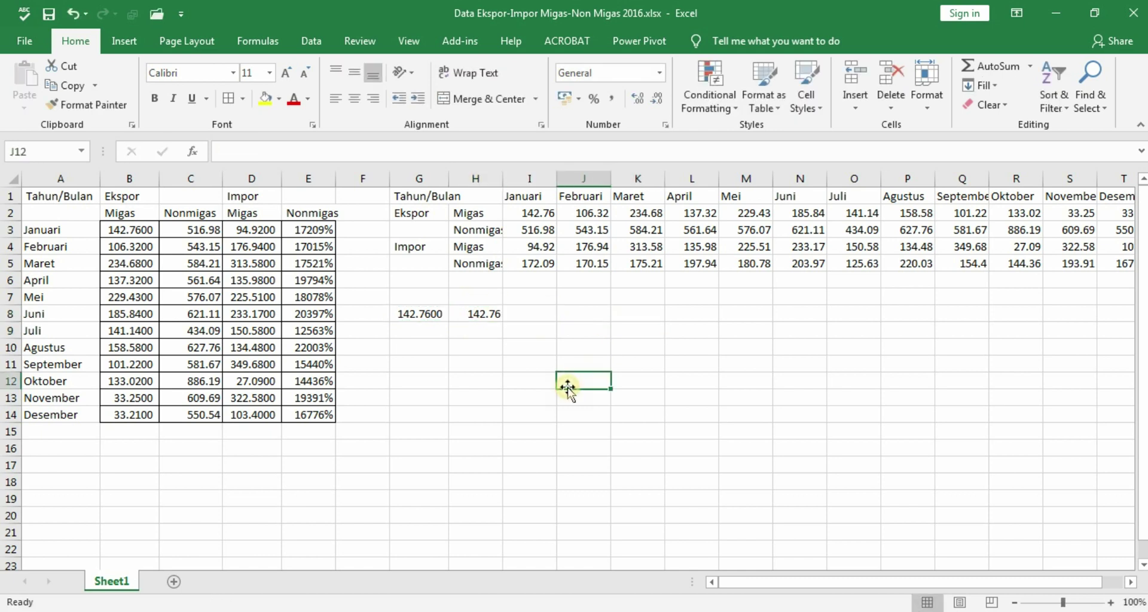